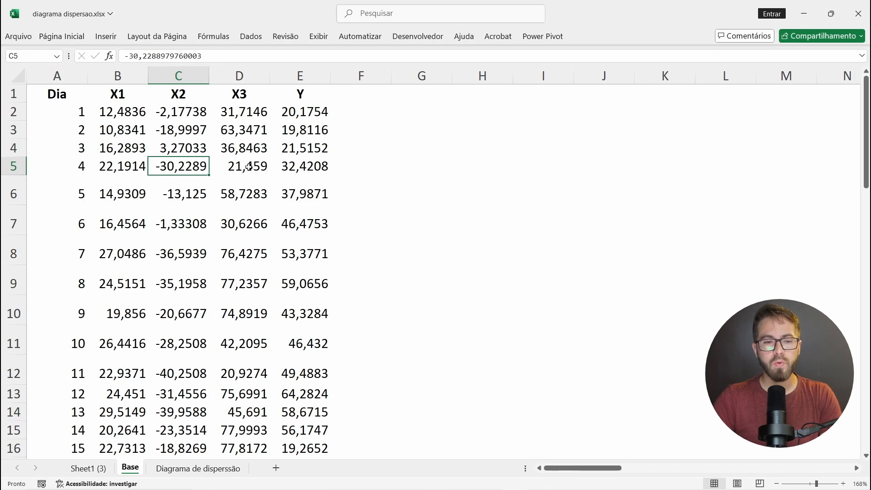
Step: Review the X1, X2, X3 and Y headers and look through the daily data rows down to the table's end
click(138, 97)
click(165, 97)
click(233, 96)
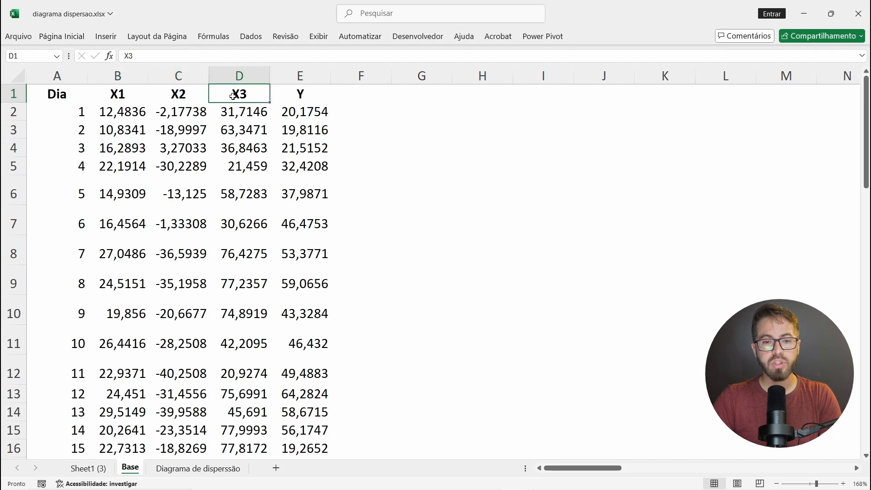
click(288, 96)
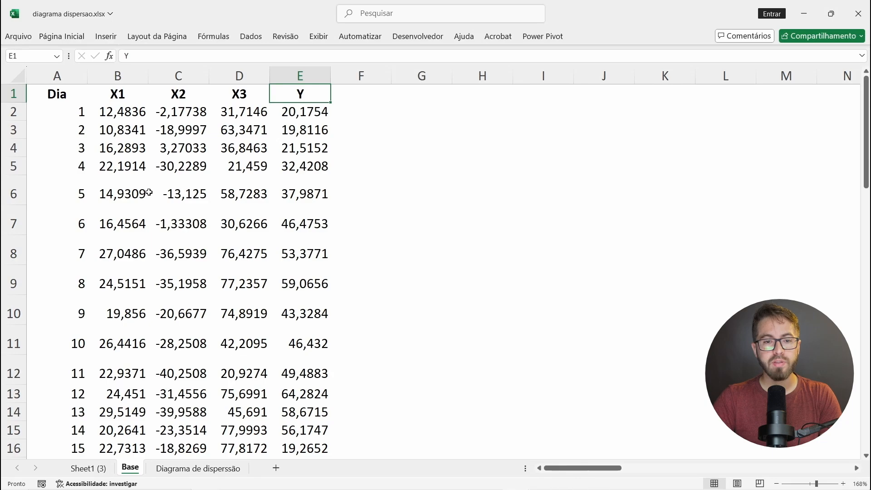
scroll(85, 133, down, 3)
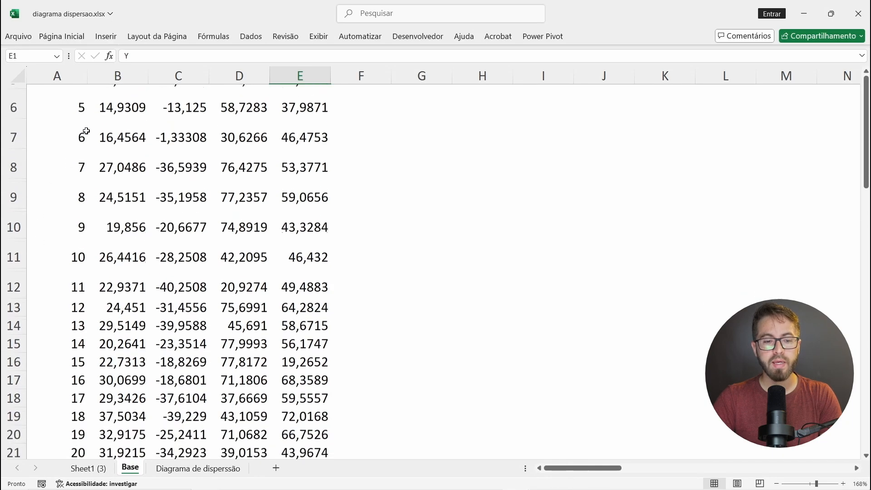
ctrl+scroll(87, 132, down, 4)
scroll(76, 303, down, 9)
scroll(75, 305, up, 12)
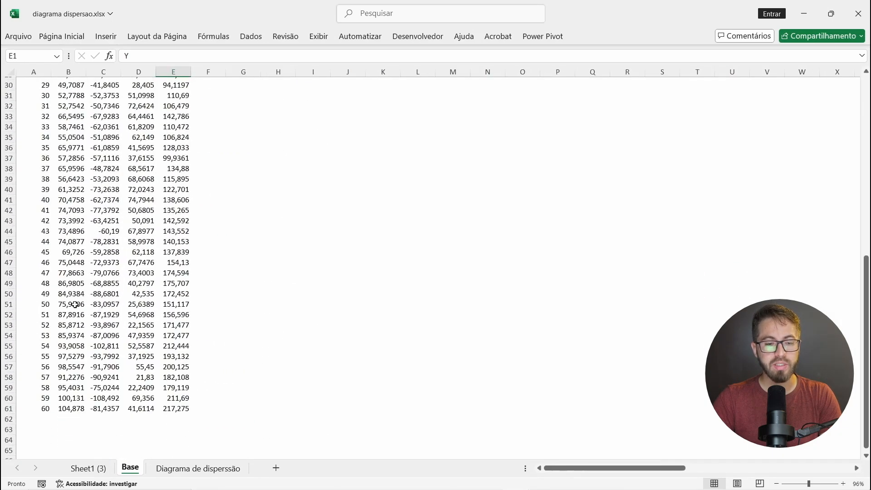
ctrl+scroll(80, 133, up, 4)
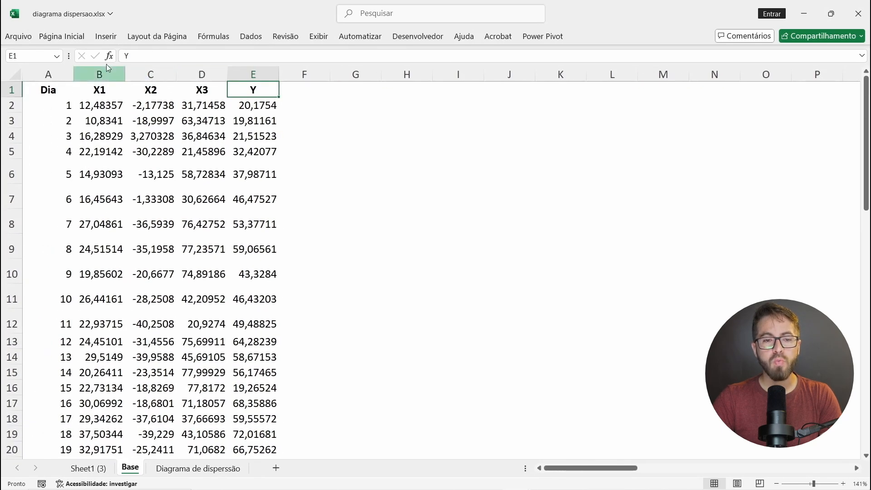
Step: Highlight the X1 to X3 columns and the Y column in turn to compare the input variables with the output
click(106, 71)
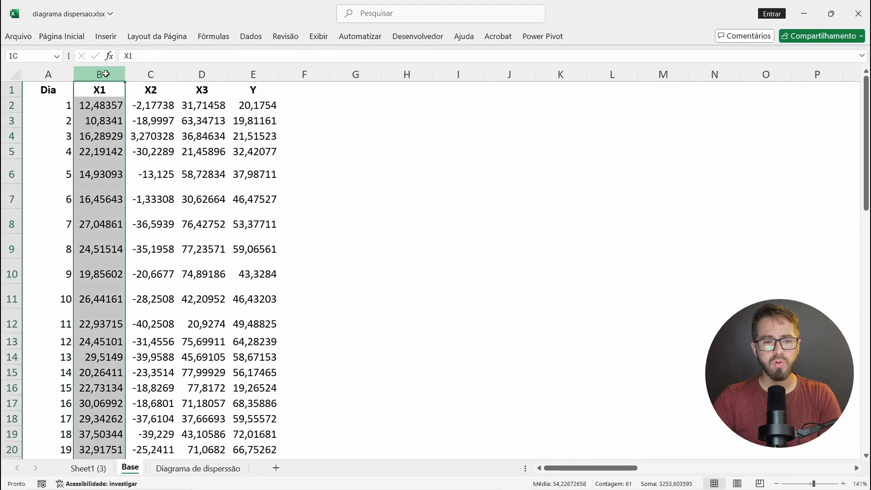
drag(106, 71, 194, 76)
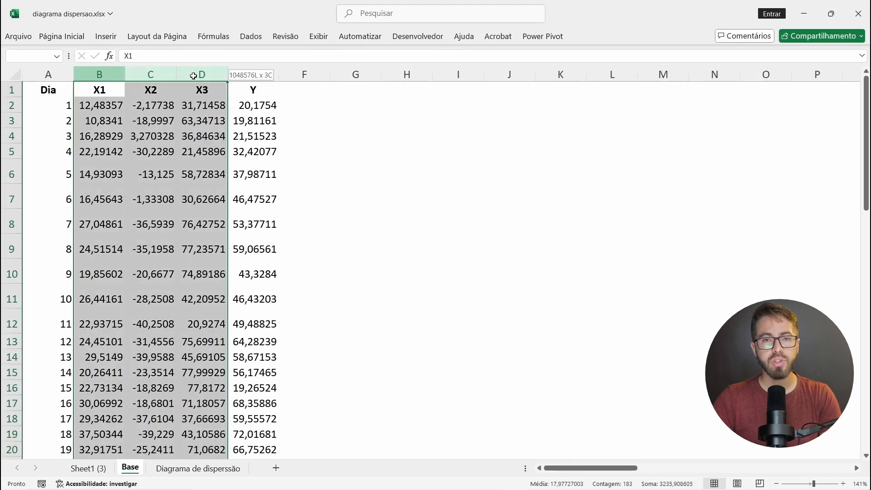
click(263, 71)
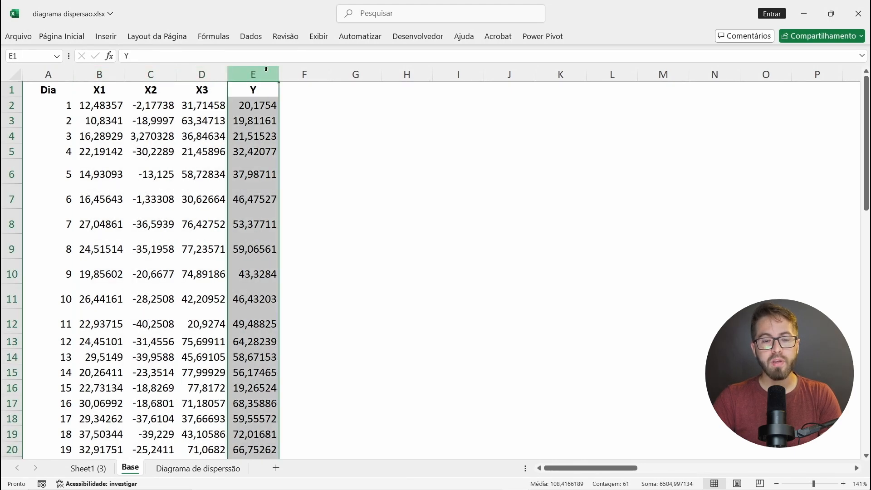
drag(100, 73, 186, 73)
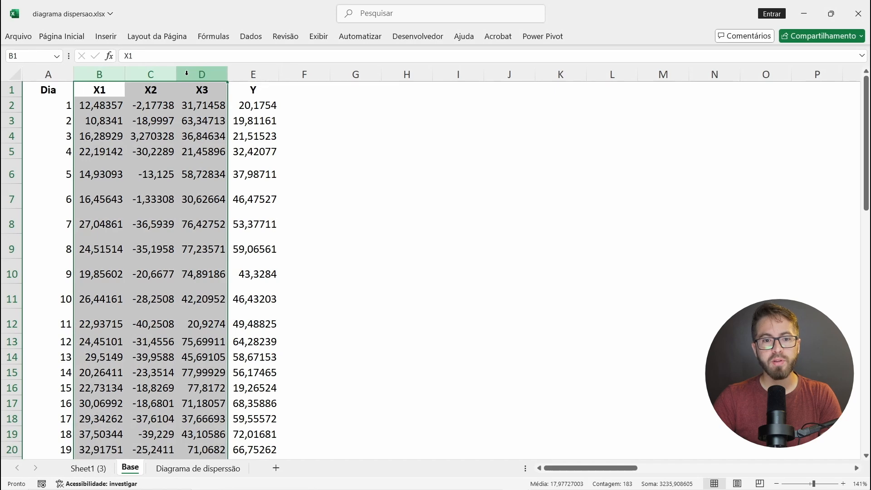
click(258, 70)
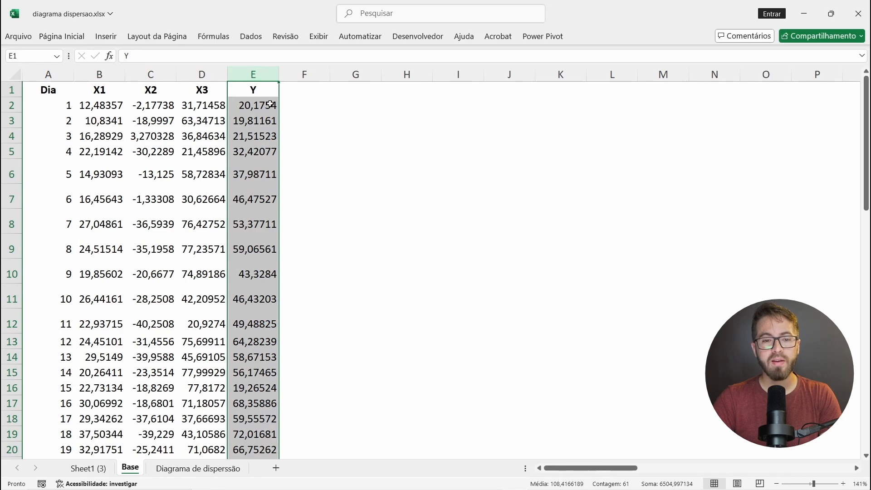
Step: Examine the first values and the headers of X1, X2, X3 and Y to relate each input variable to Y
click(116, 106)
click(163, 104)
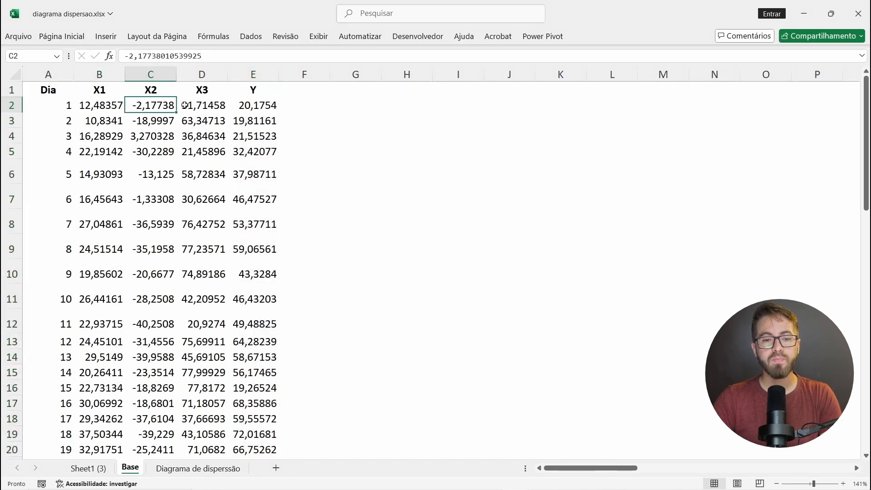
click(198, 106)
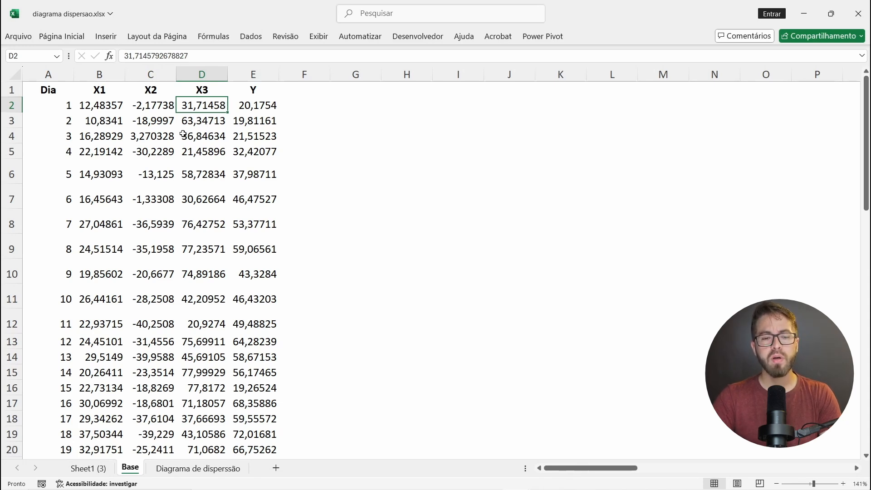
click(262, 109)
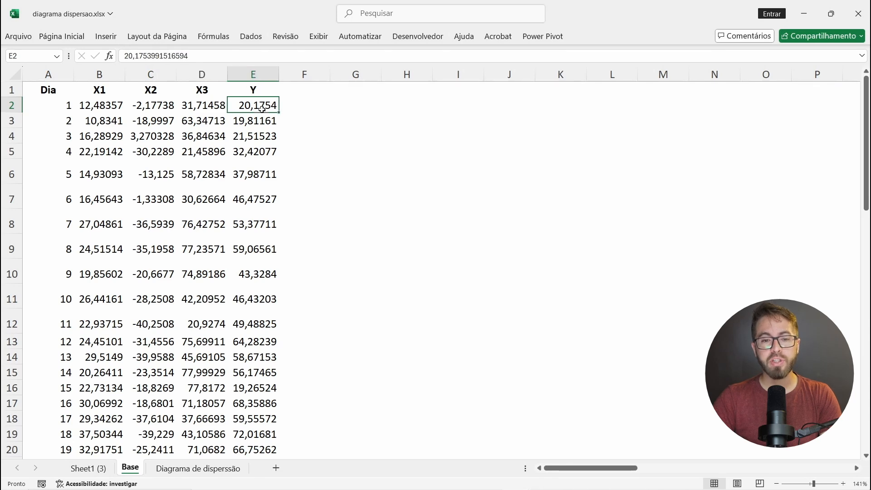
click(264, 91)
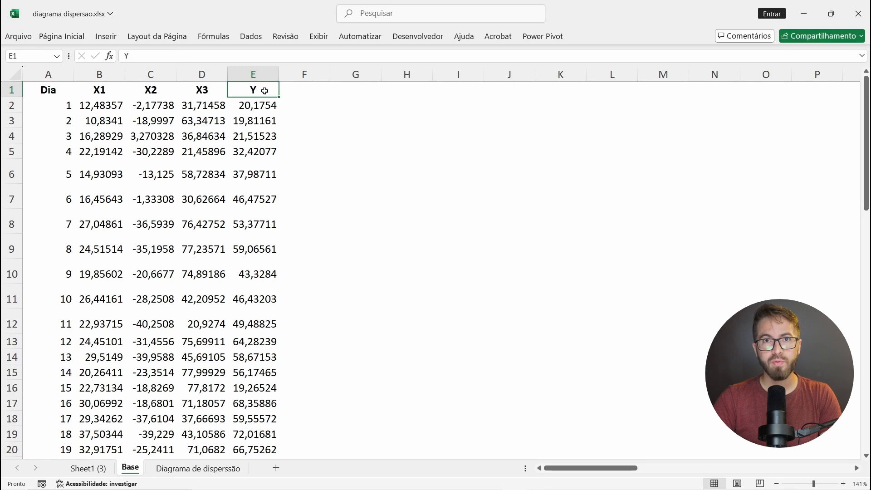
click(102, 92)
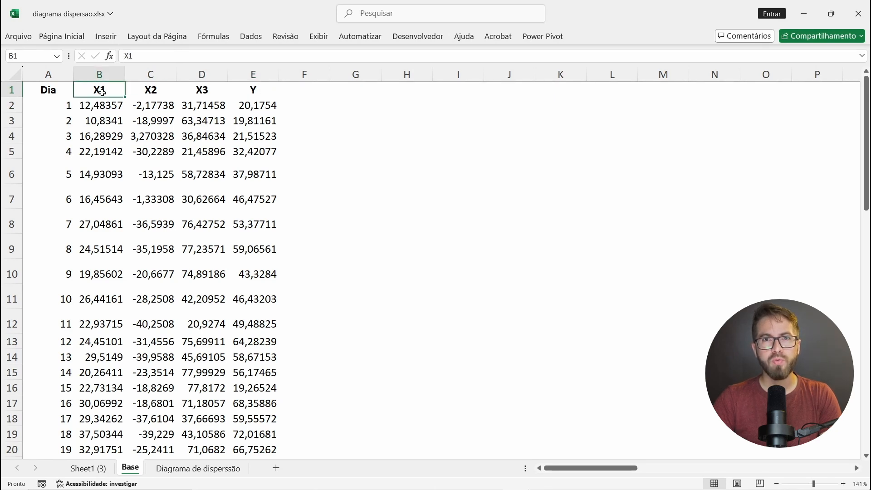
drag(99, 105, 89, 231)
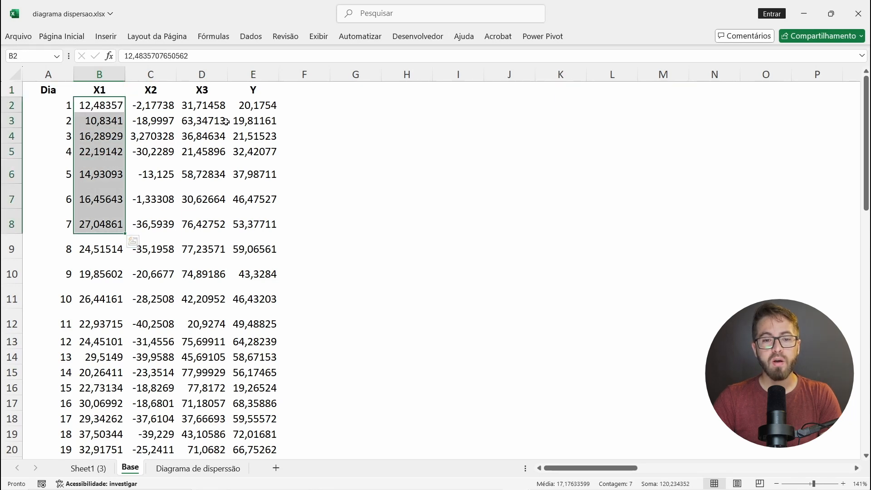
drag(202, 105, 205, 136)
drag(253, 105, 246, 239)
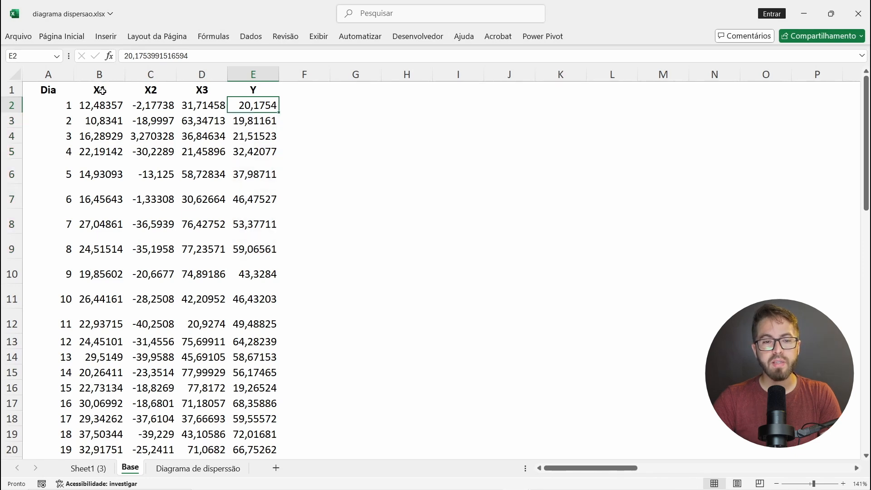
drag(102, 91, 194, 97)
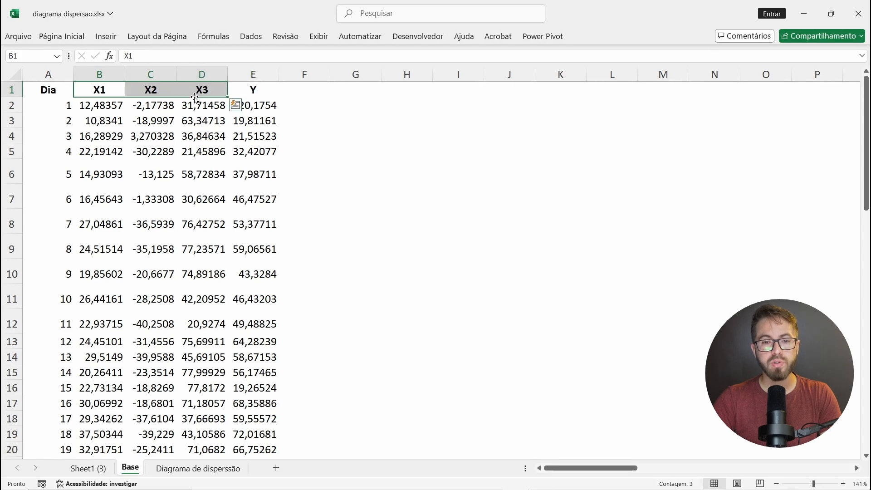
click(261, 90)
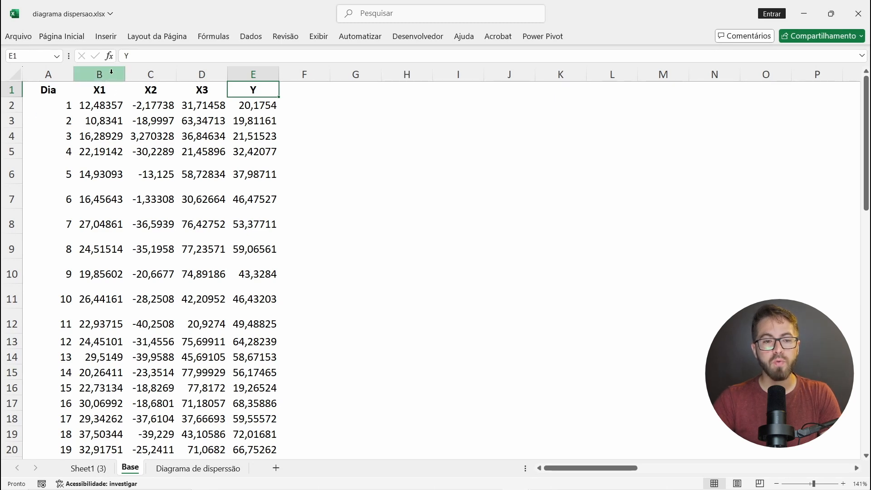
Step: Look through the data rows again and inspect the entire X1 column from its header downward
scroll(94, 222, down, 2)
scroll(93, 222, up, 2)
scroll(97, 140, down, 16)
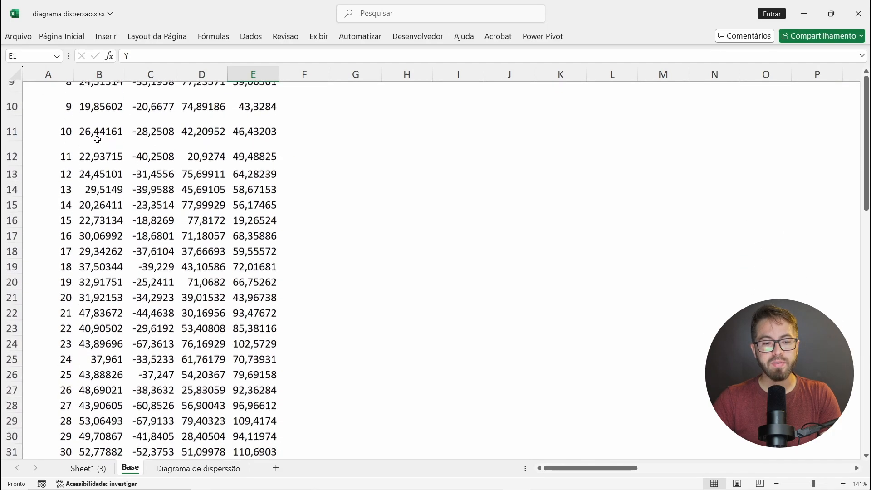
scroll(97, 140, up, 5)
scroll(97, 140, up, 11)
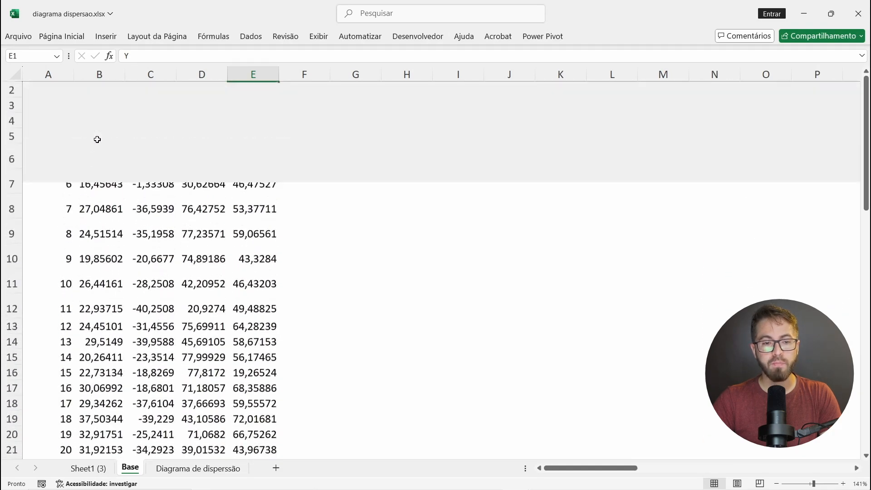
click(101, 77)
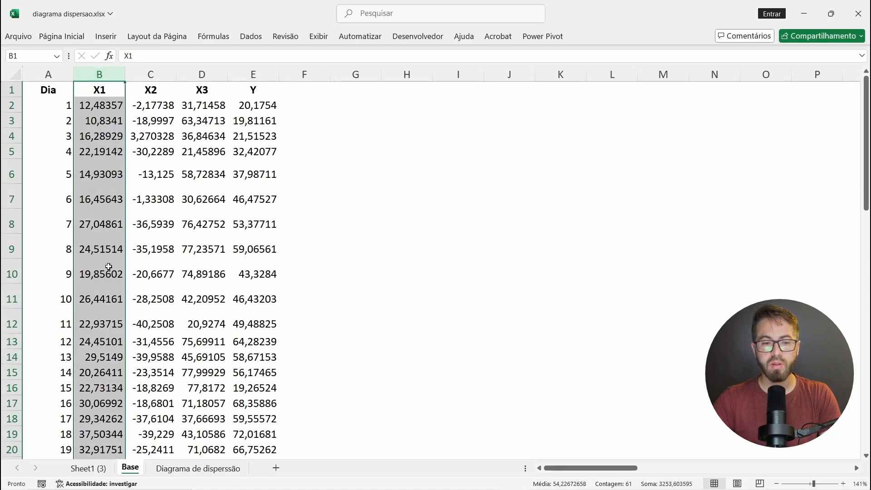
scroll(108, 267, down, 18)
scroll(108, 266, up, 15)
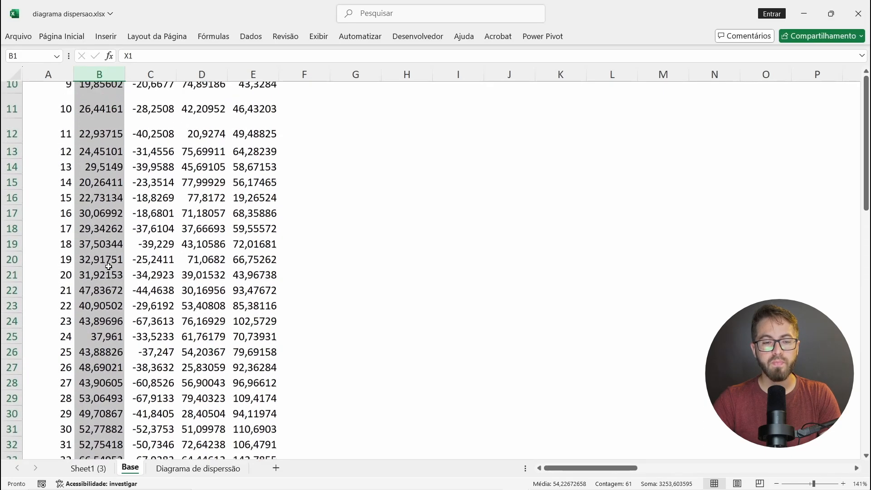
scroll(108, 266, up, 3)
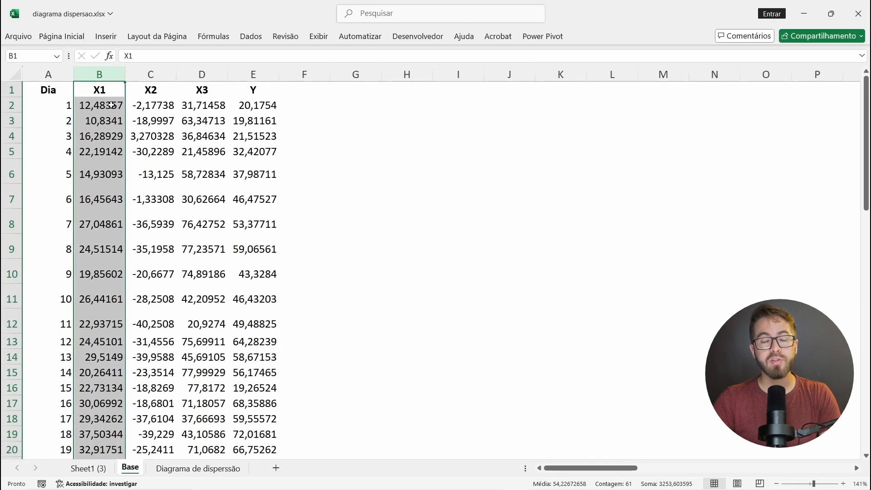
Step: Select the X1 values in B2:B61 without the header, then reselect the same range starting from B2
click(110, 107)
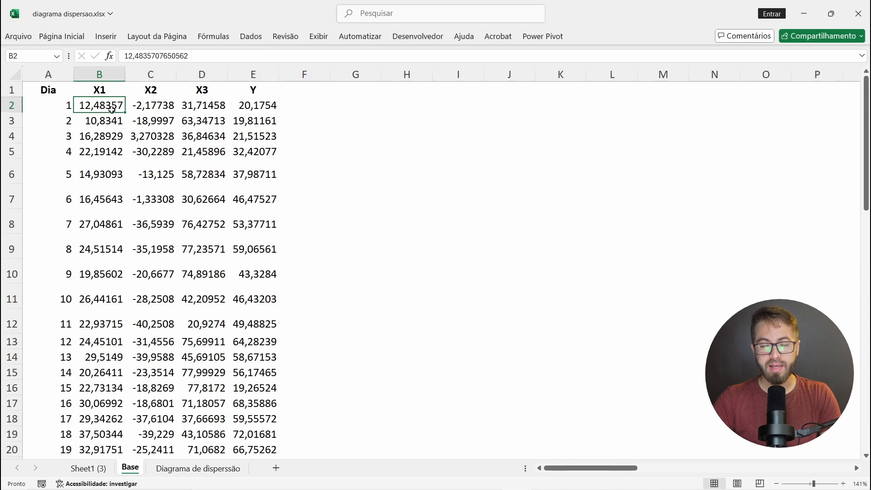
key(ctrl+shift+Down)
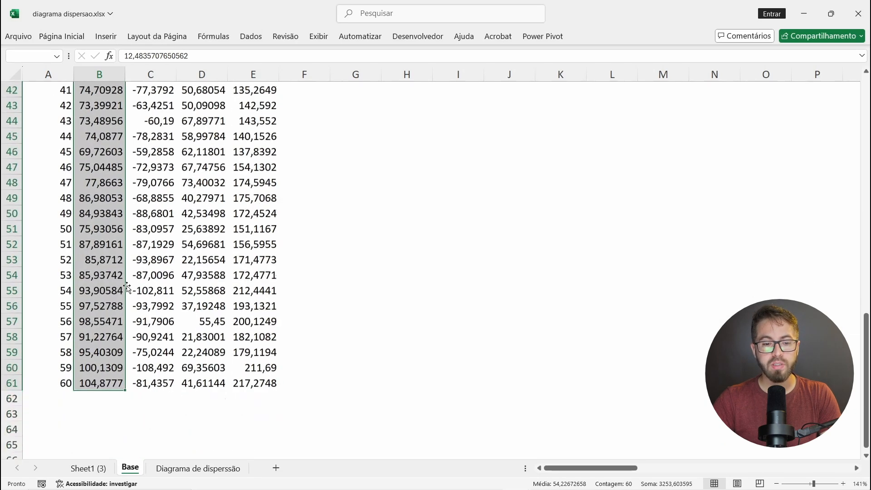
scroll(127, 287, up, 9)
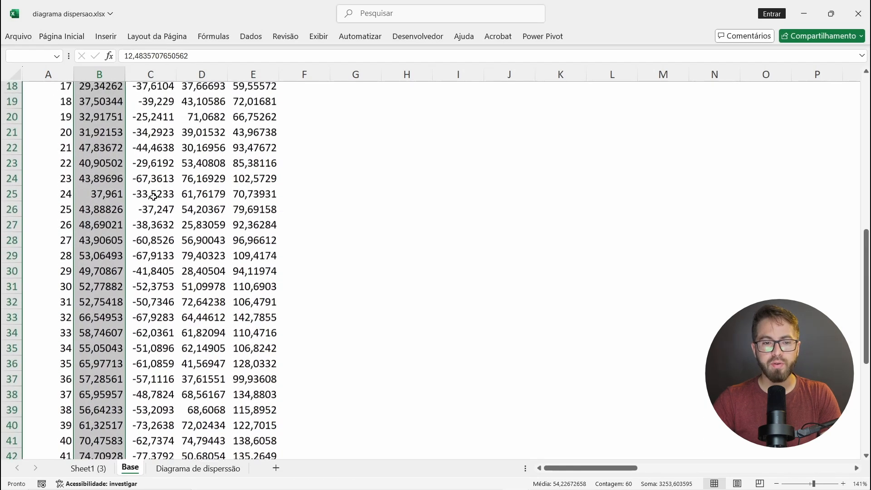
scroll(153, 196, up, 5)
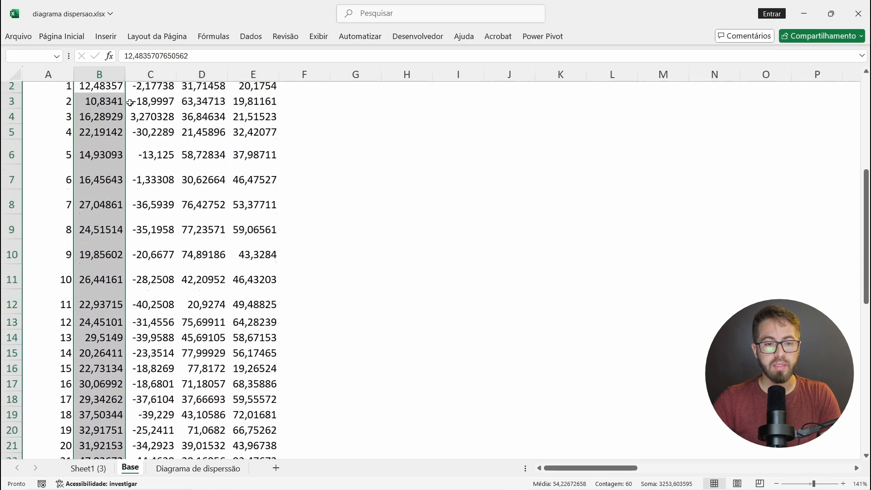
click(111, 104)
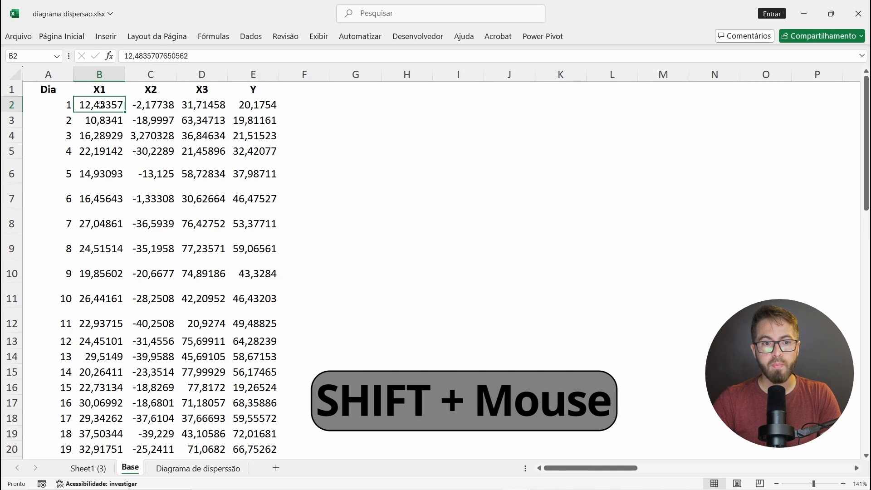
drag(100, 105, 91, 468)
scroll(162, 247, up, 10)
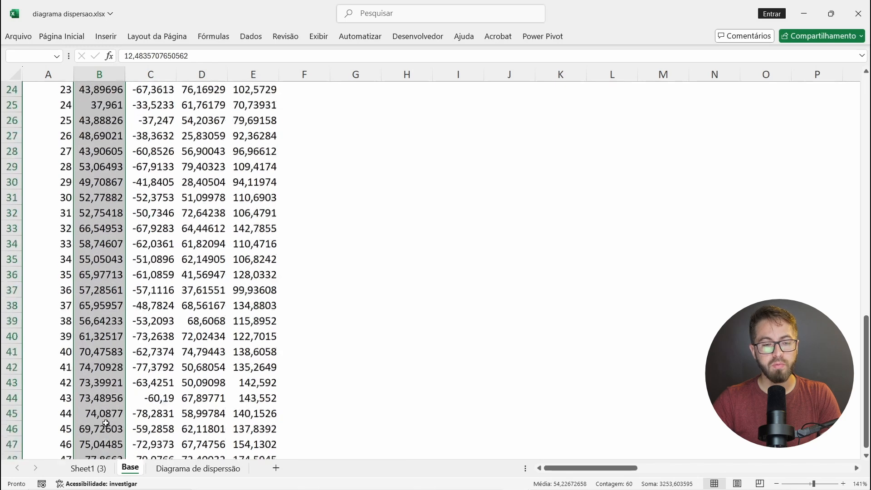
scroll(162, 247, up, 3)
Step: Insert a markers-only scatter chart from the entire X1 and Y columns, B and E
click(113, 73)
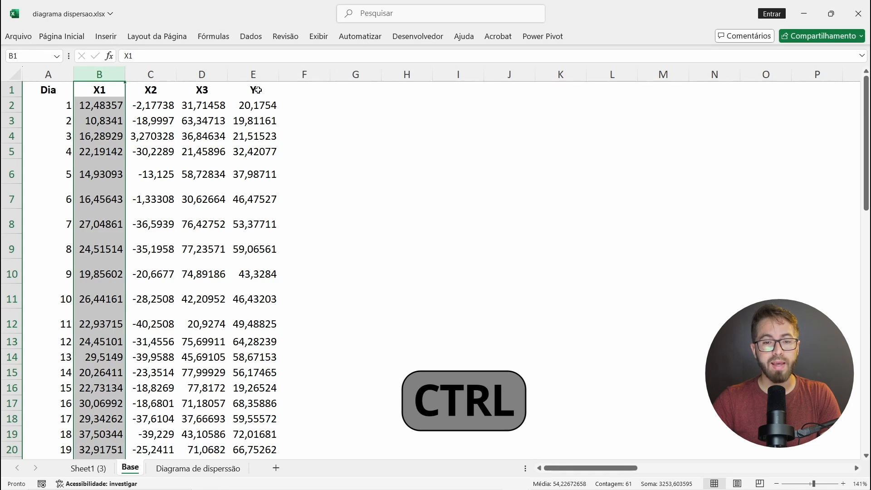
ctrl+click(261, 74)
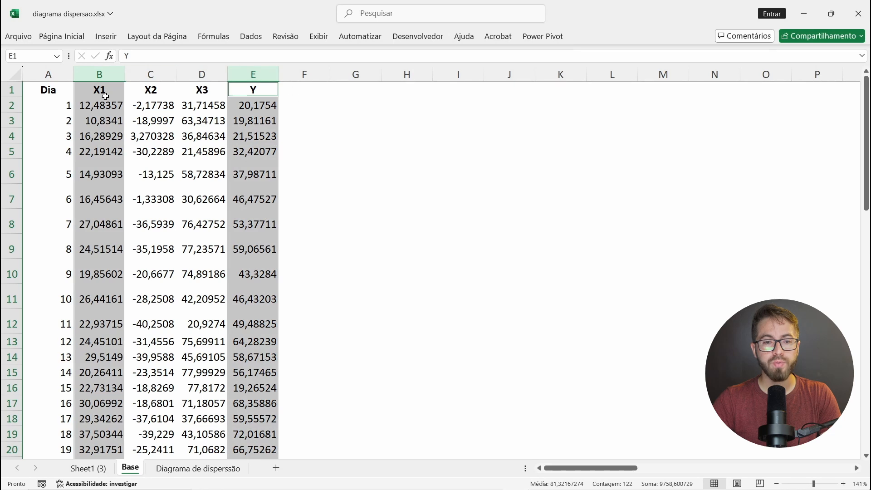
click(112, 43)
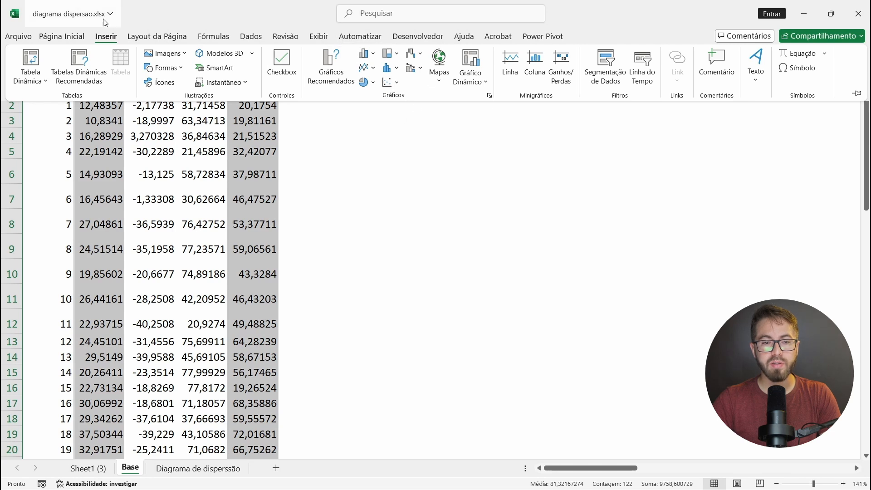
click(399, 85)
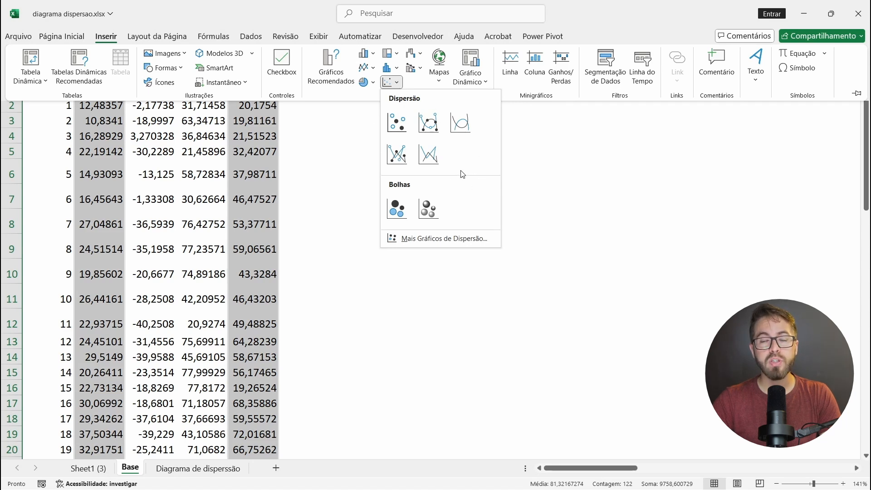
click(396, 120)
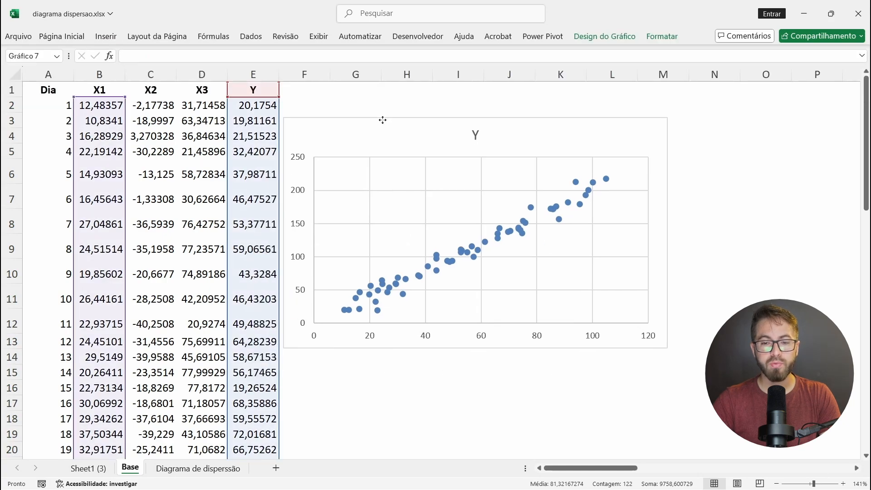
Step: Remove the horizontal and vertical gridlines from the scatter chart of X1 and Y
ctrl+scroll(383, 120, down, 5)
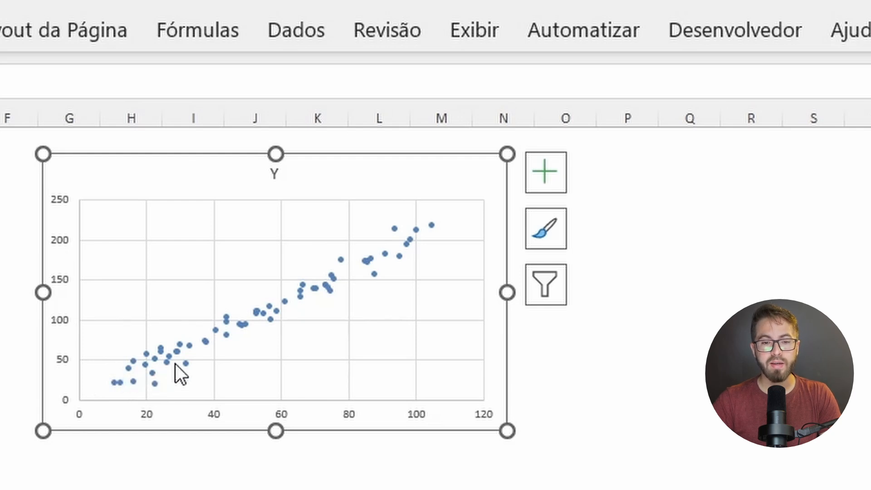
mouse_move(136, 374)
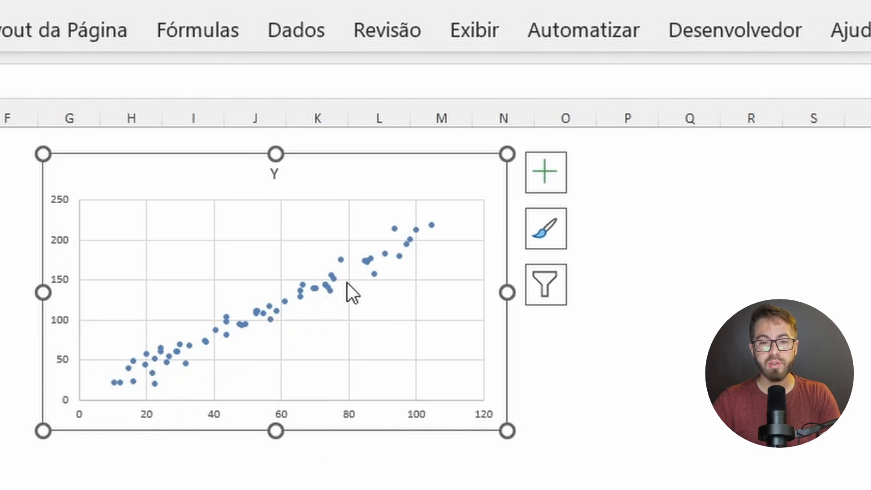
mouse_move(412, 241)
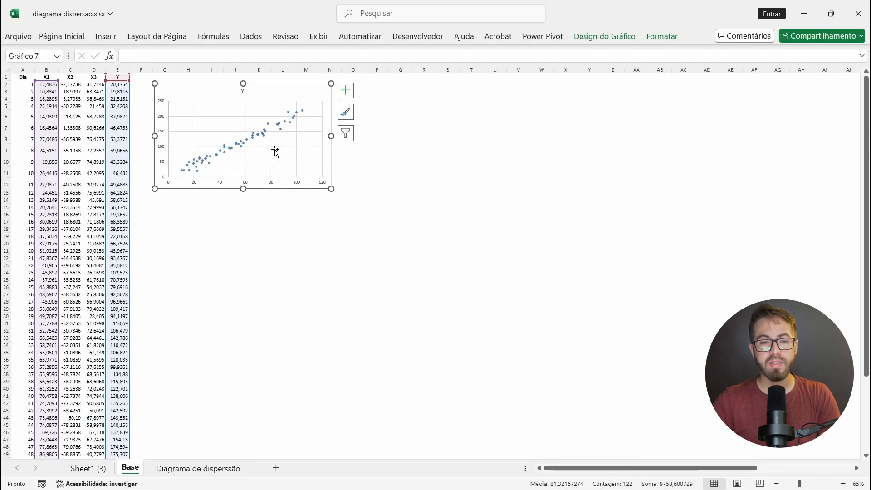
ctrl+scroll(280, 139, up, 5)
scroll(274, 149, up, 2)
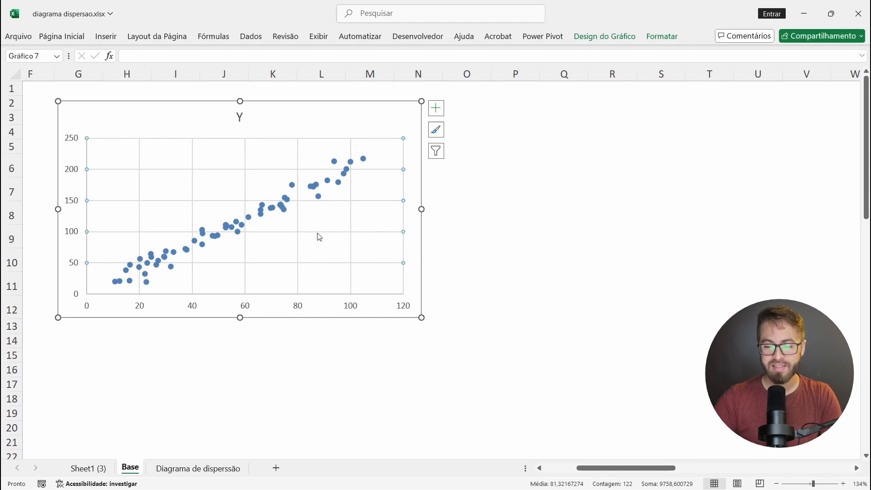
key(Delete)
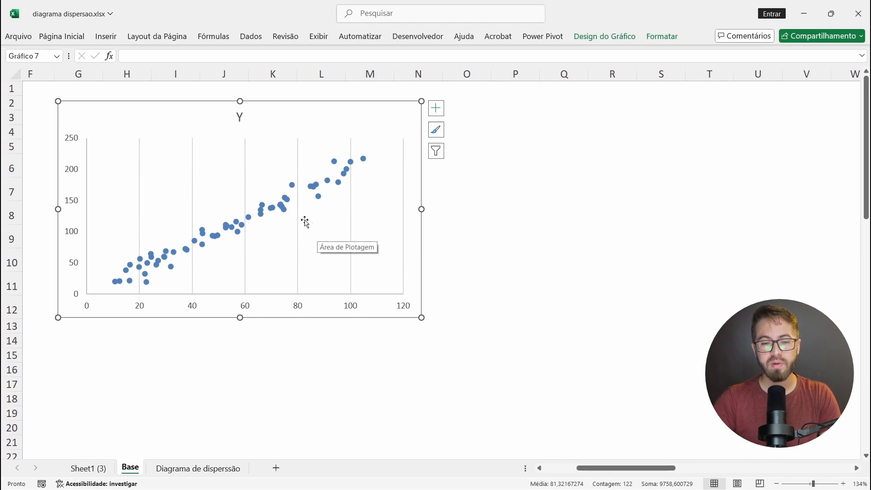
key(Delete)
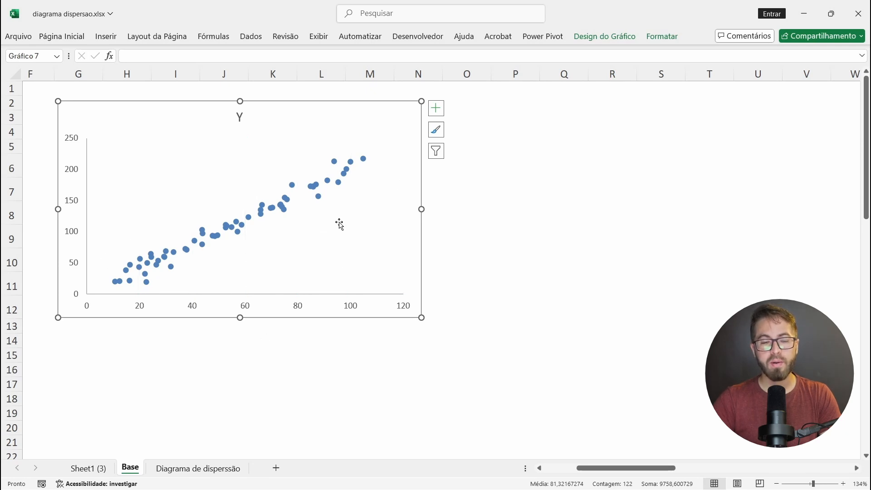
Step: Change the chart title to "Gráfico de Disperssão: X1 vs Y"
click(240, 117)
double_click(239, 116)
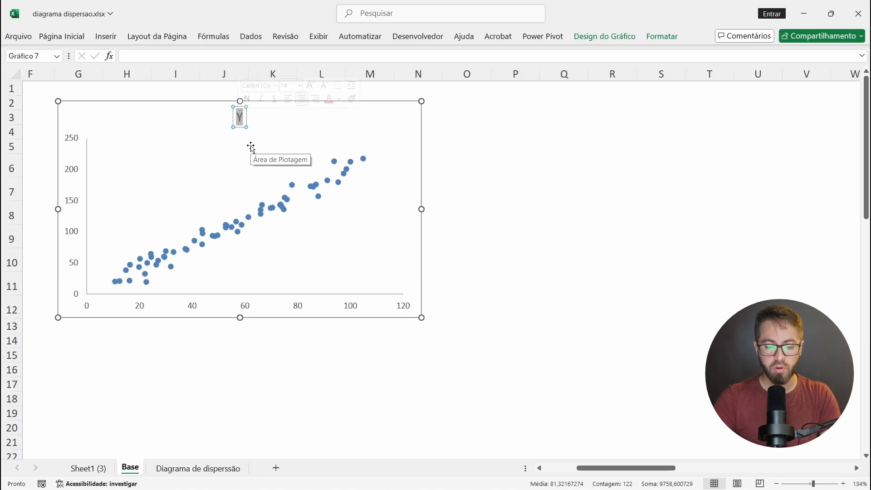
text(Gráfico de)
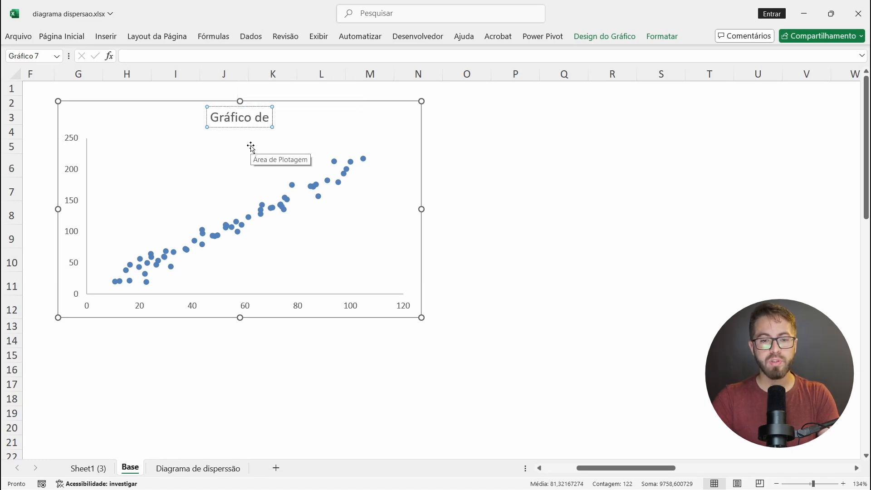
text( Disperssão: X)
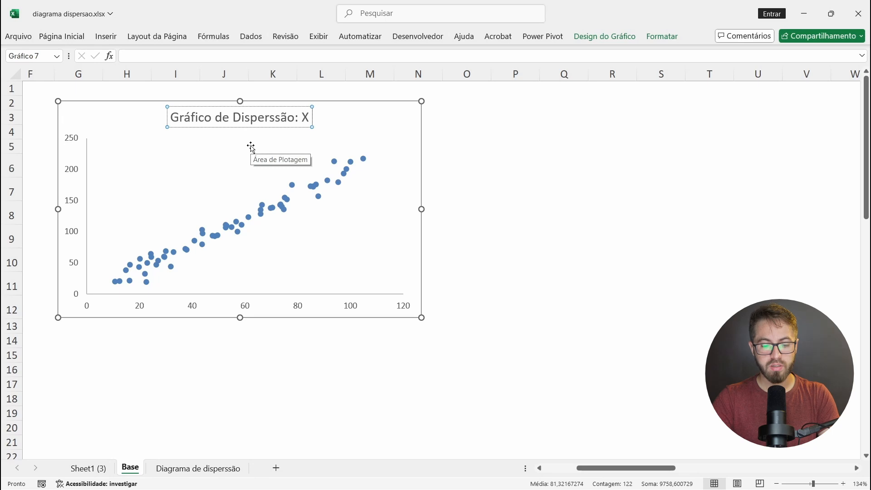
text(1 vs Y)
click(299, 119)
text(1)
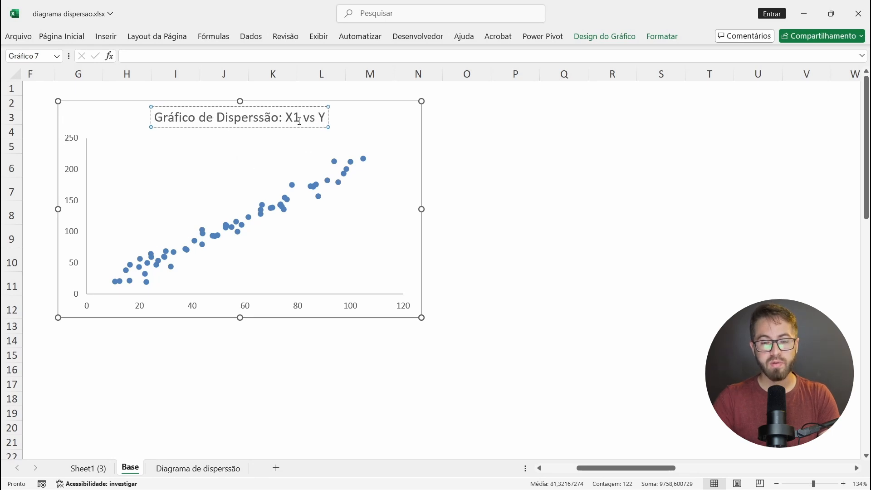
click(445, 148)
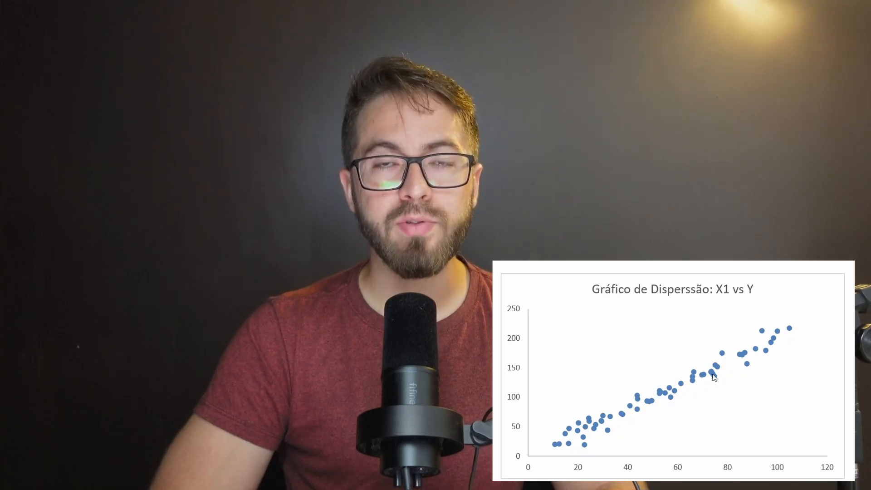
Step: Add a linear trendline to the data points of the X1 vs Y chart
mouse_move(714, 377)
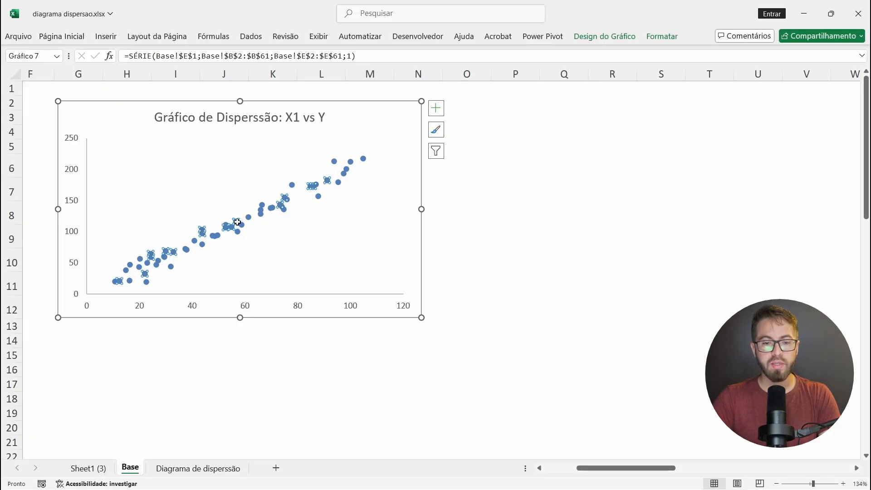
right_click(237, 221)
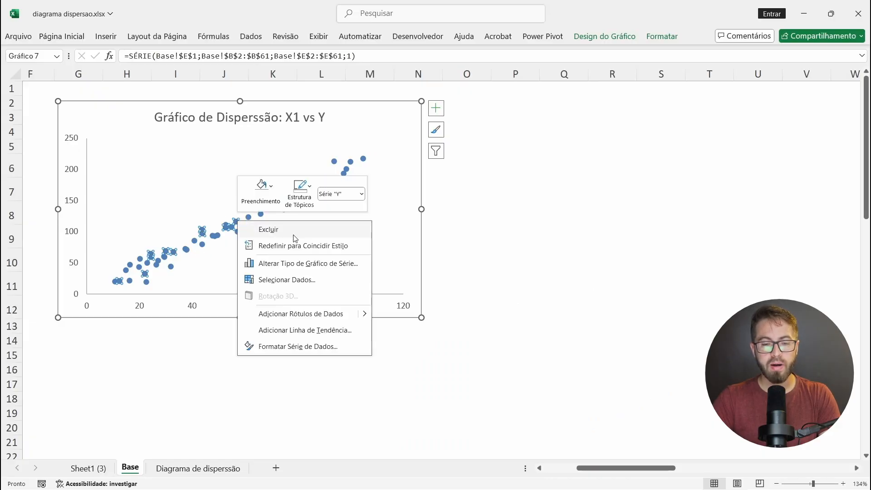
click(309, 330)
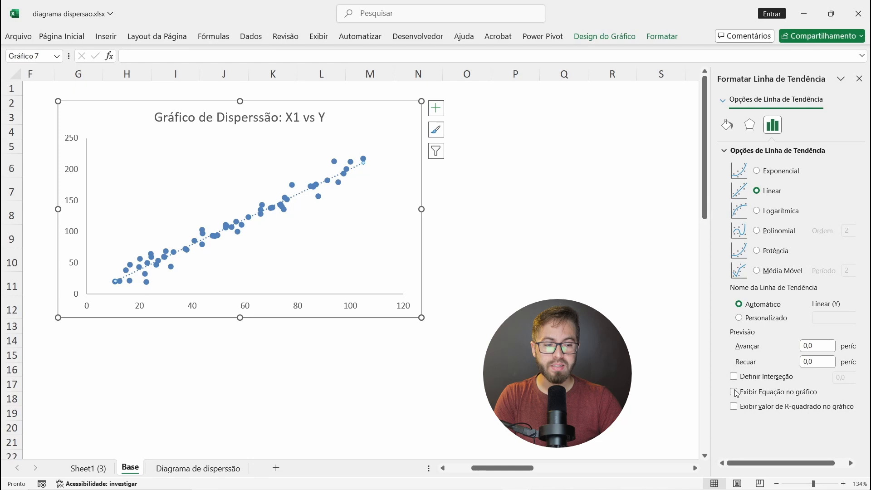
Step: Display the trendline's equation and R-squared value on the X1 vs Y chart, placing the label in the empty area below the title
click(733, 392)
click(316, 169)
drag(316, 169, 178, 162)
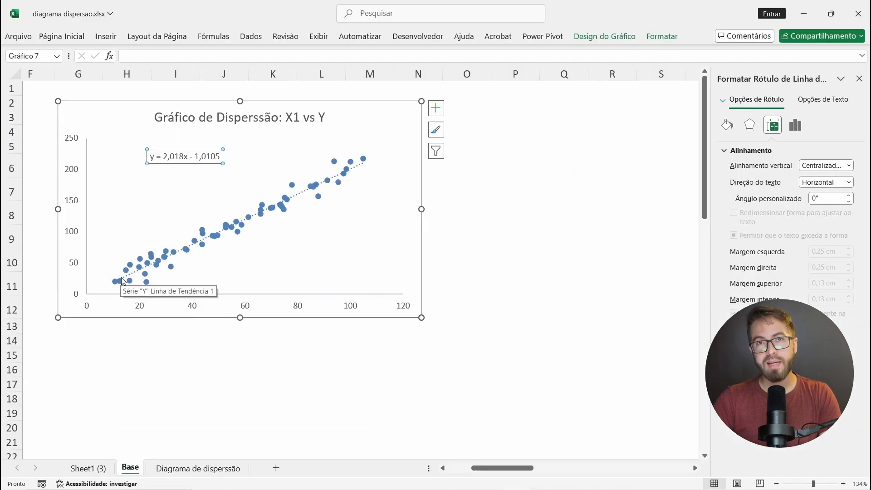
click(304, 195)
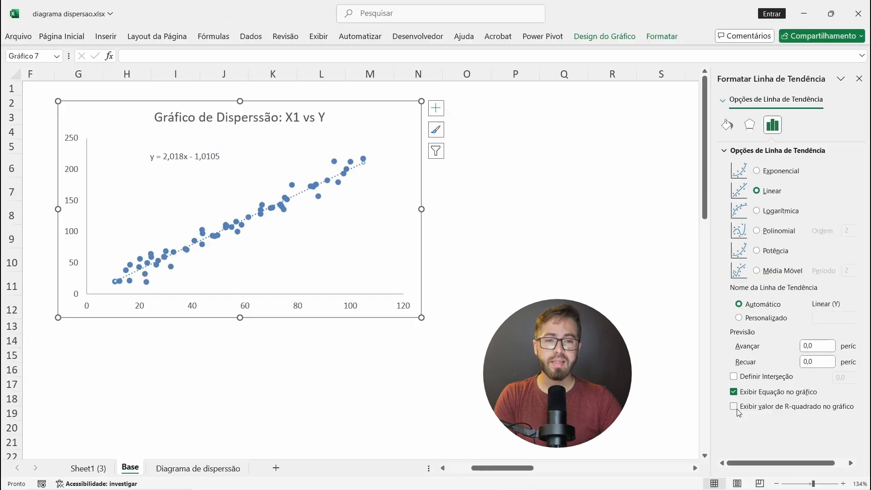
click(734, 407)
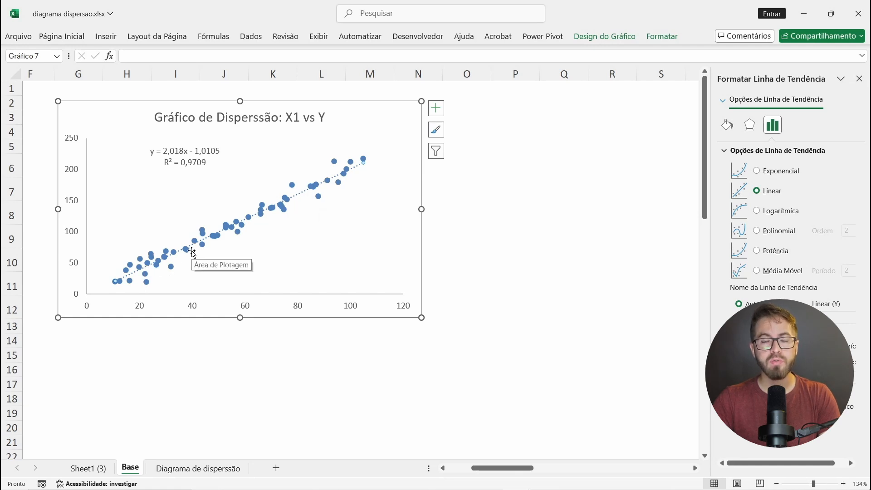
click(198, 167)
click(198, 167)
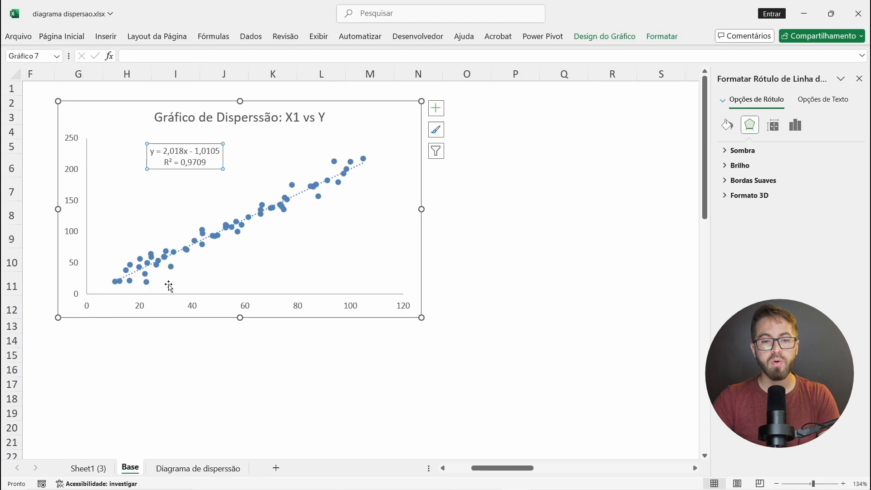
Step: Insert a markers-only scatter chart from the entire X2 and Y columns, C and E, titled "Grafico de correlação X2 vs Y"
click(67, 68)
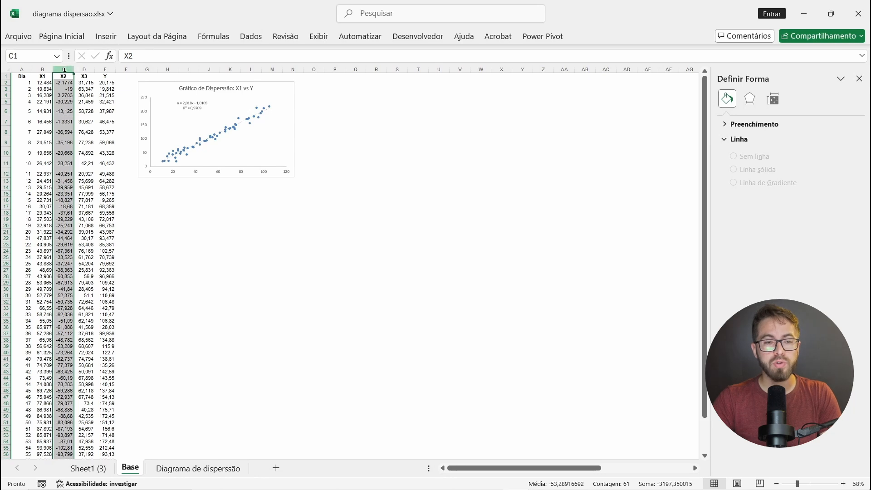
ctrl+click(107, 69)
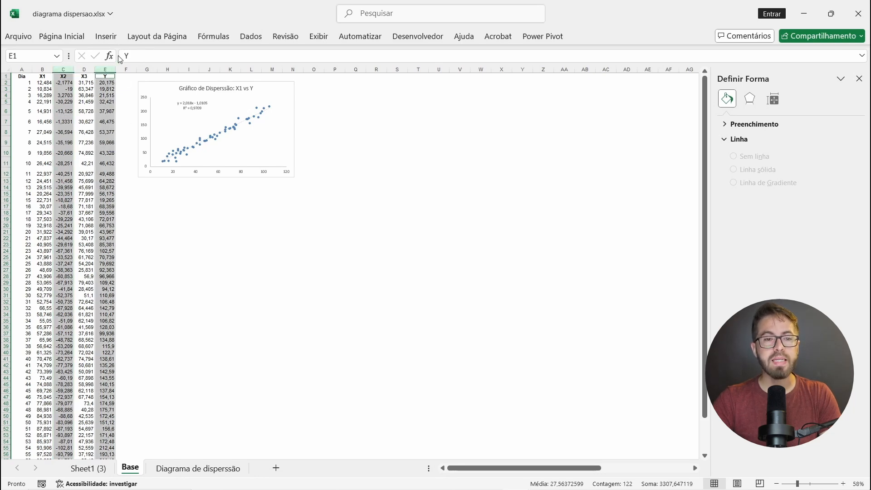
click(112, 40)
click(401, 84)
click(396, 121)
scroll(234, 247, up, 7)
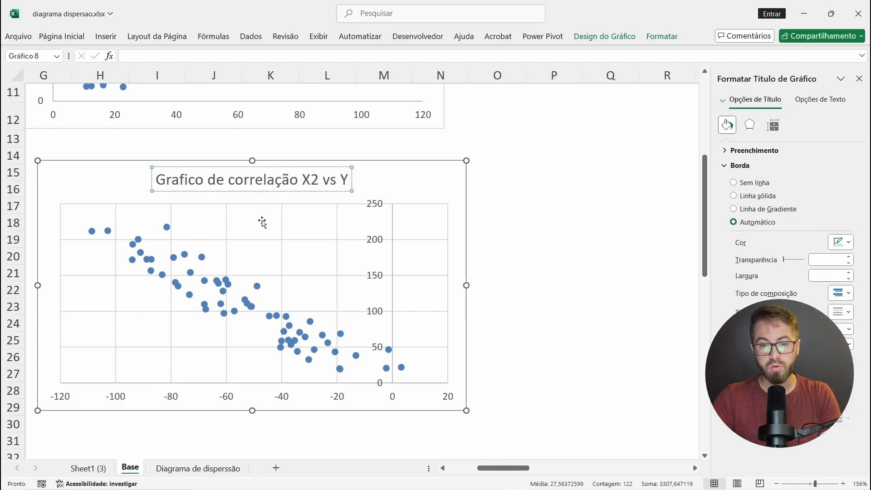
Step: Delete the horizontal and vertical gridlines from the X2 vs Y chart
click(253, 239)
click(259, 239)
key(Delete)
click(282, 245)
key(Delete)
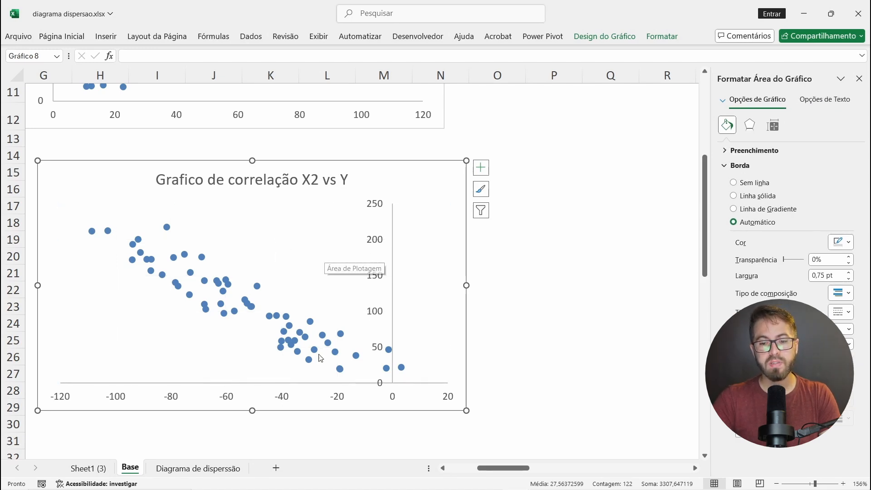
Step: Add a linear trendline to the data series of the X2 vs Y chart
click(168, 228)
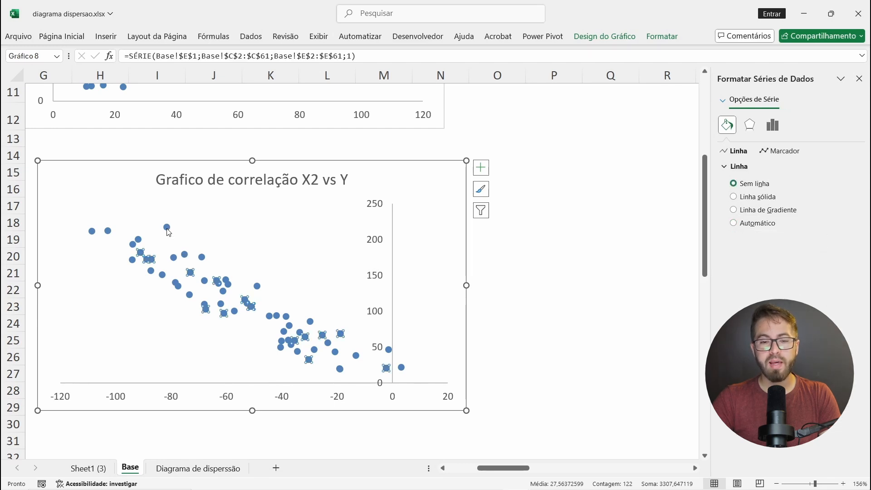
right_click(168, 232)
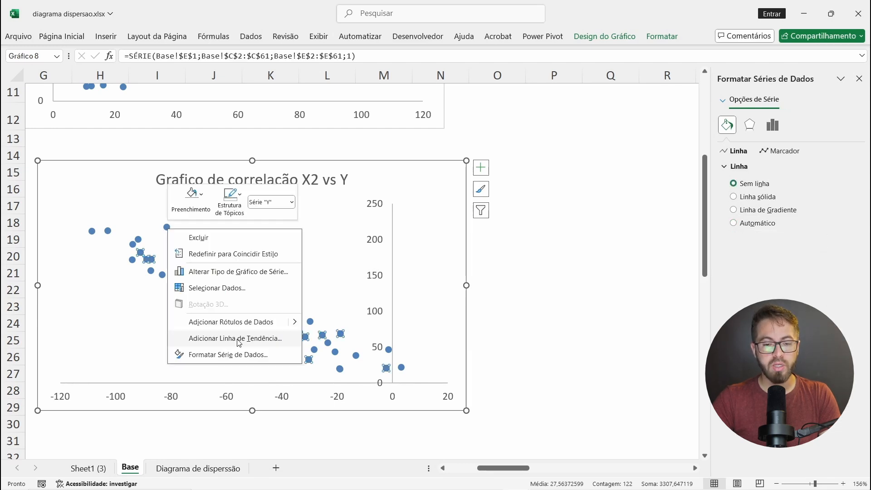
click(234, 336)
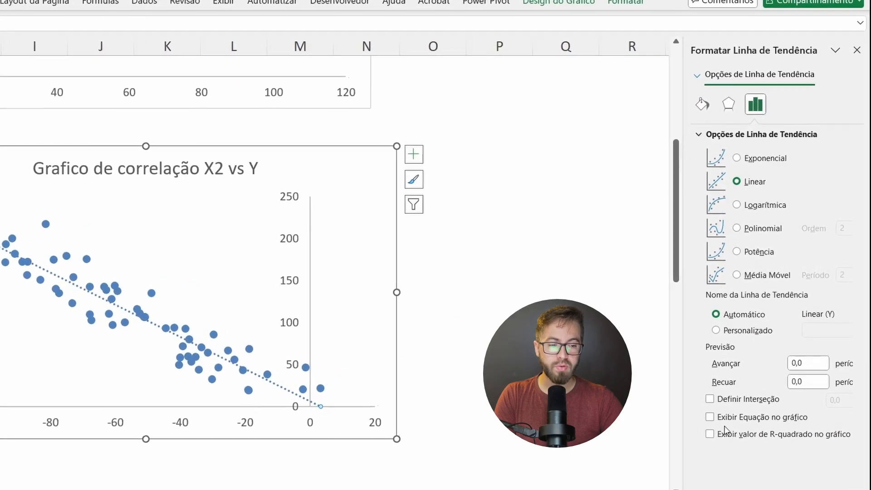
Step: Show the trendline's equation and R-squared value on the X2 vs Y chart, with the label moved above the points, beside the vertical axis
click(711, 419)
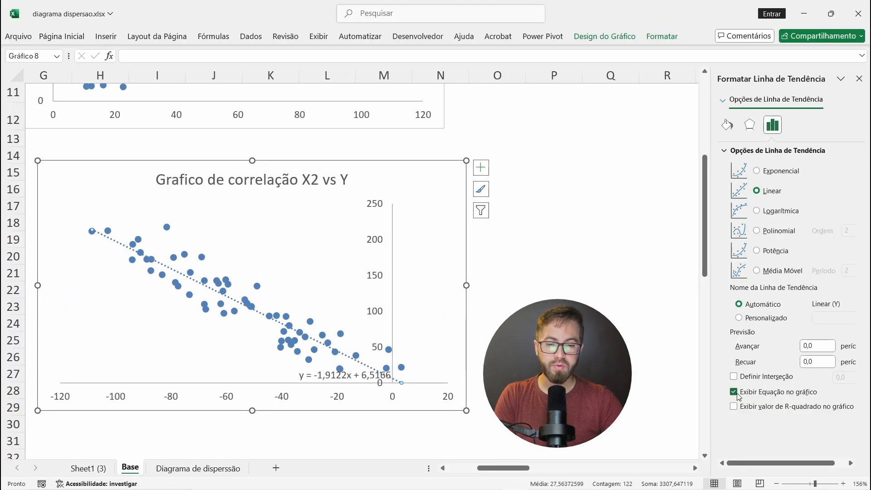
drag(330, 374, 286, 239)
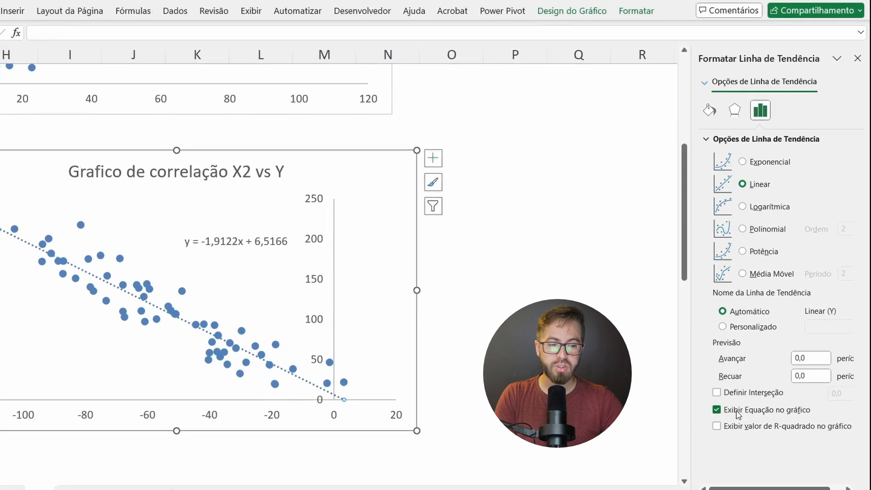
click(720, 422)
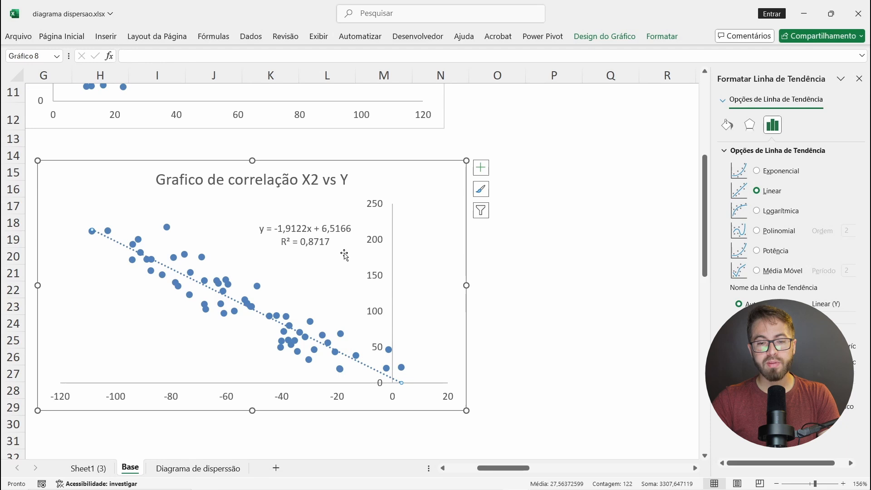
Step: Compare the trendline direction, point spread and R-squared values of the X1 vs Y and X2 vs Y charts
scroll(307, 270, up, 3)
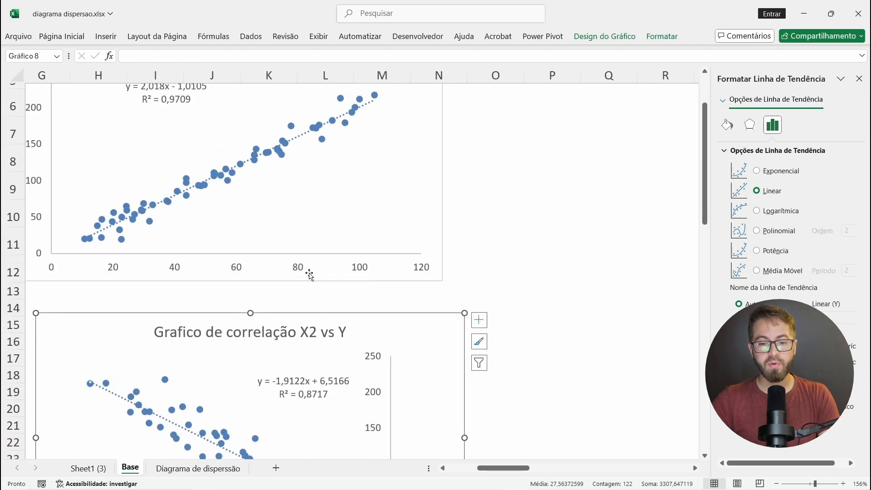
scroll(305, 272, down, 3)
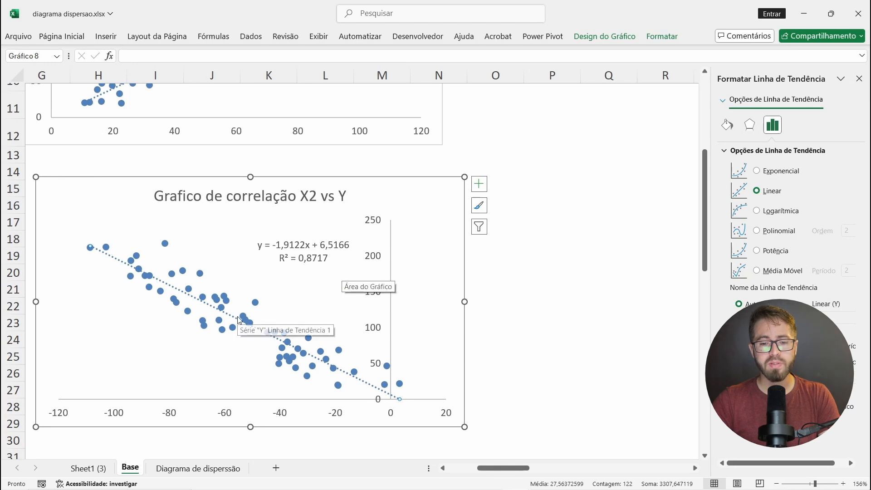
scroll(224, 274, up, 1)
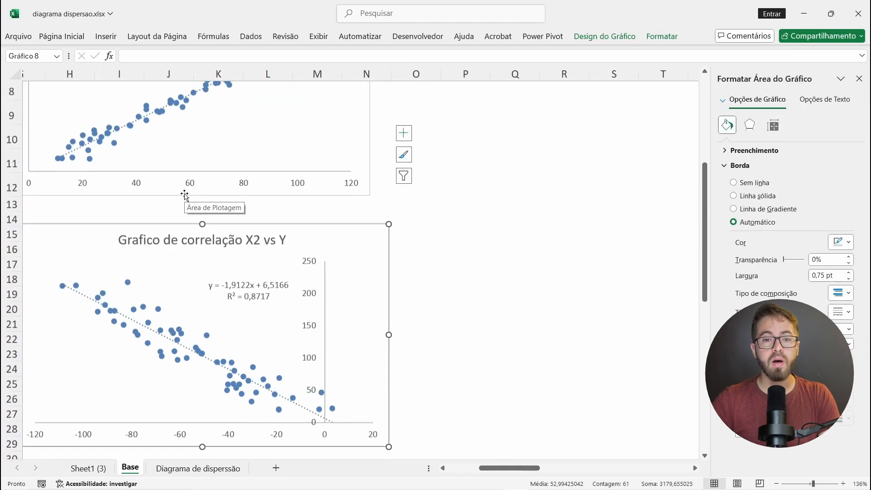
scroll(185, 195, up, 3)
scroll(185, 195, down, 3)
scroll(185, 195, down, 1)
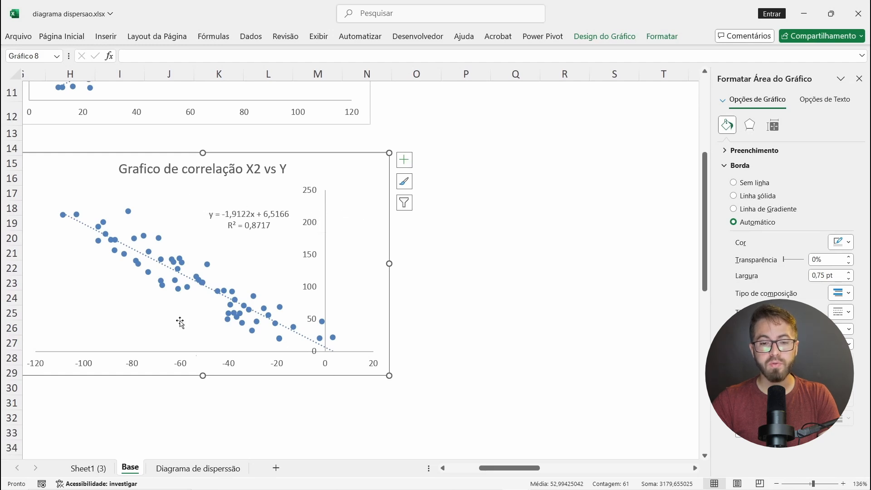
Step: Switch the rows and columns of the X2 vs Y chart's data, then reselect the chart
click(455, 268)
click(390, 193)
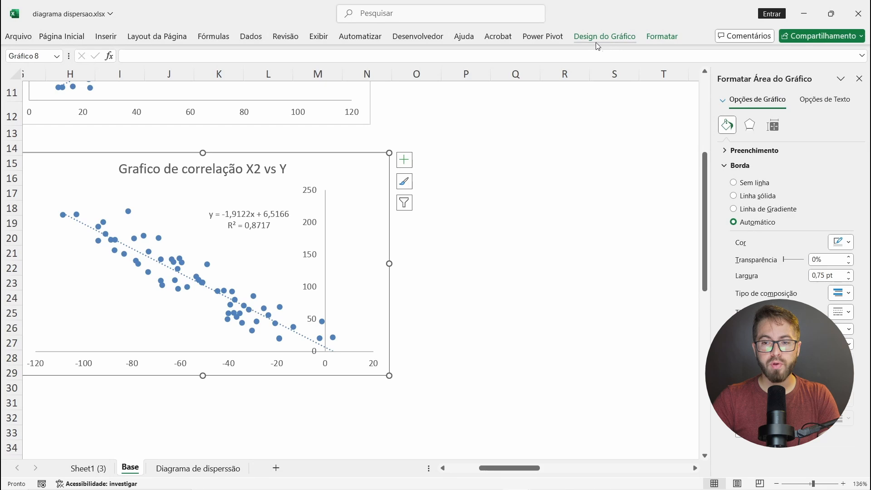
click(617, 37)
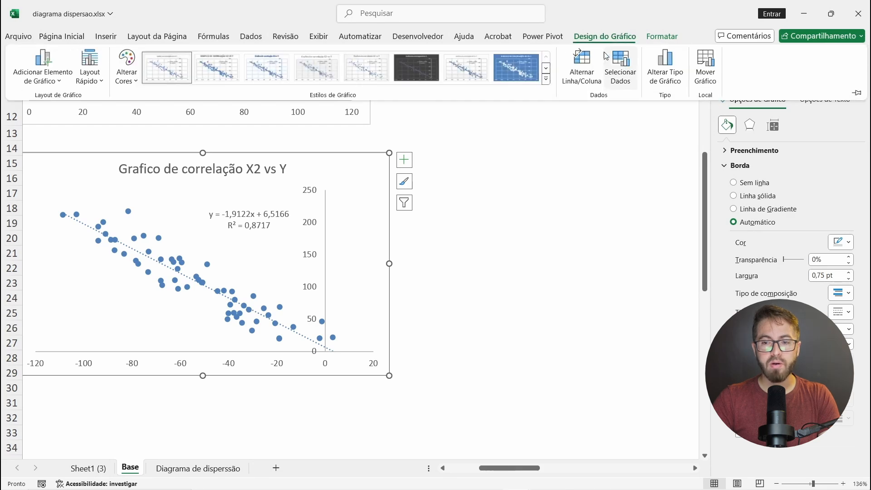
click(581, 74)
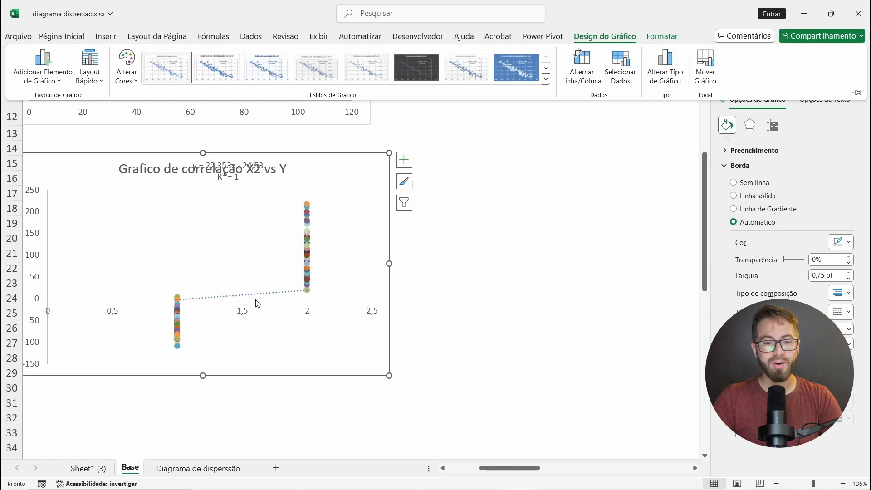
click(226, 249)
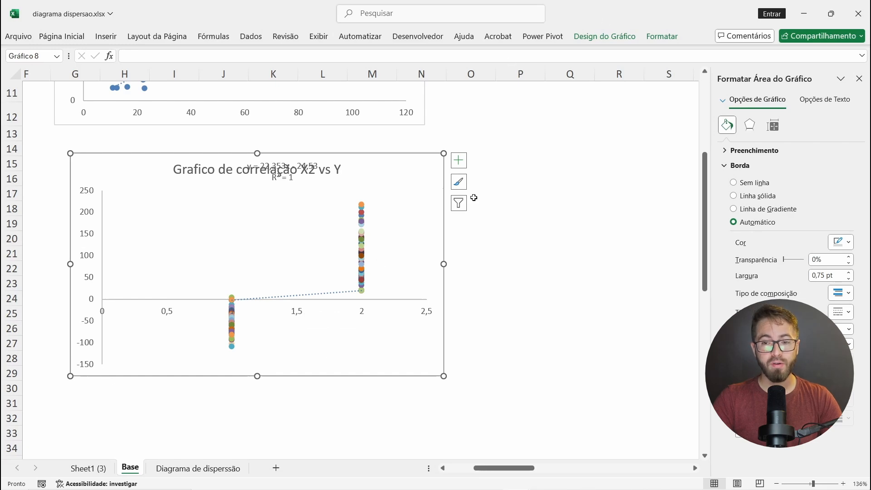
click(518, 195)
click(432, 171)
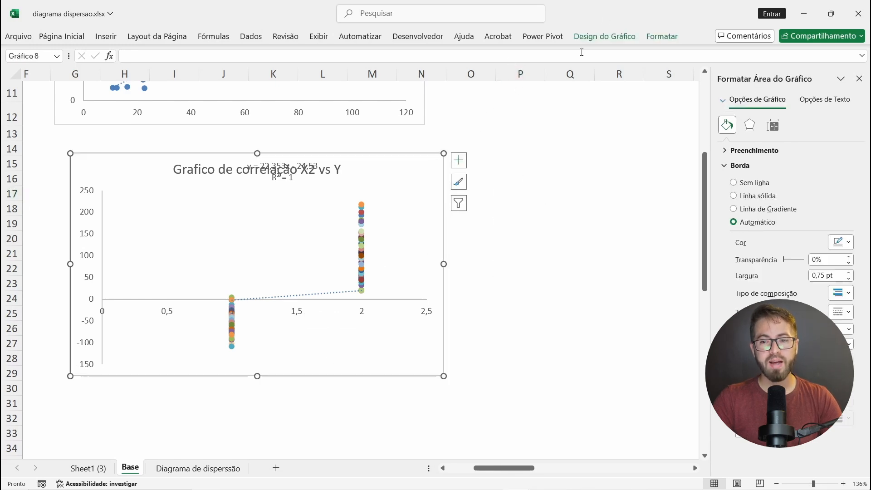
Step: Reverse the row and column switch of the X2 vs Y chart's data
click(602, 39)
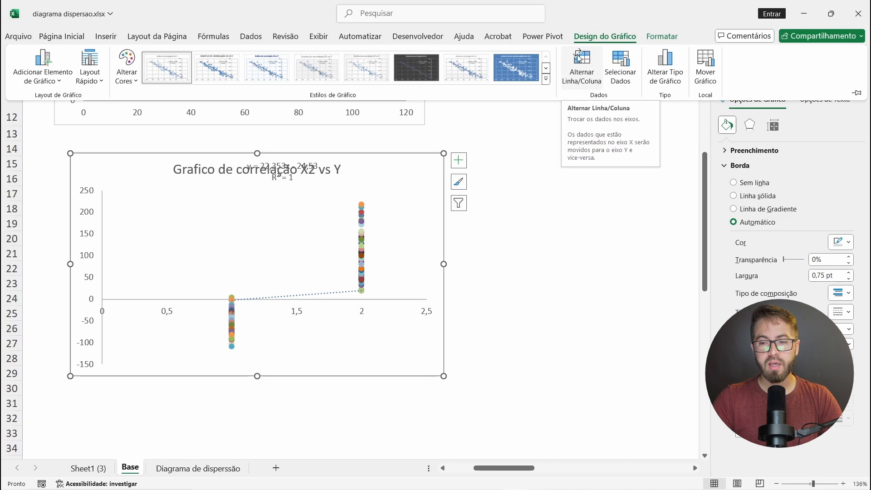
click(581, 62)
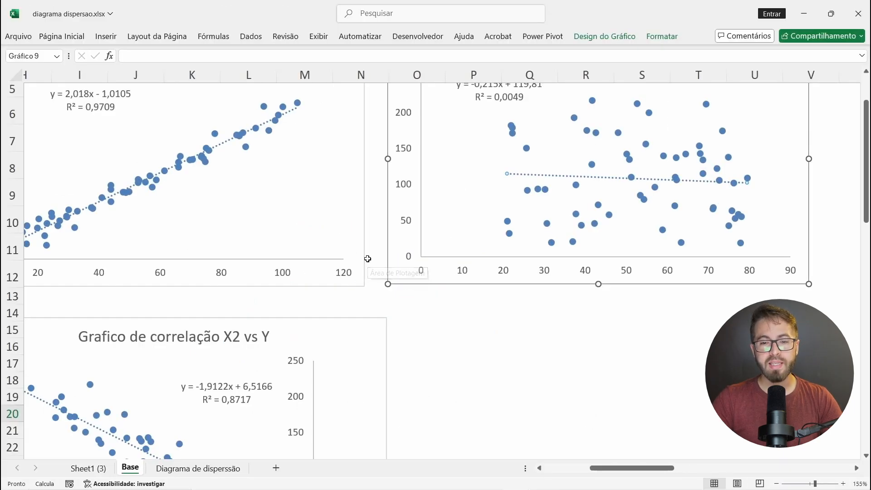
Step: Fill the data points of the X1 vs Y scatter chart with dark red (Vermelho escuro)
scroll(368, 258, down, 6)
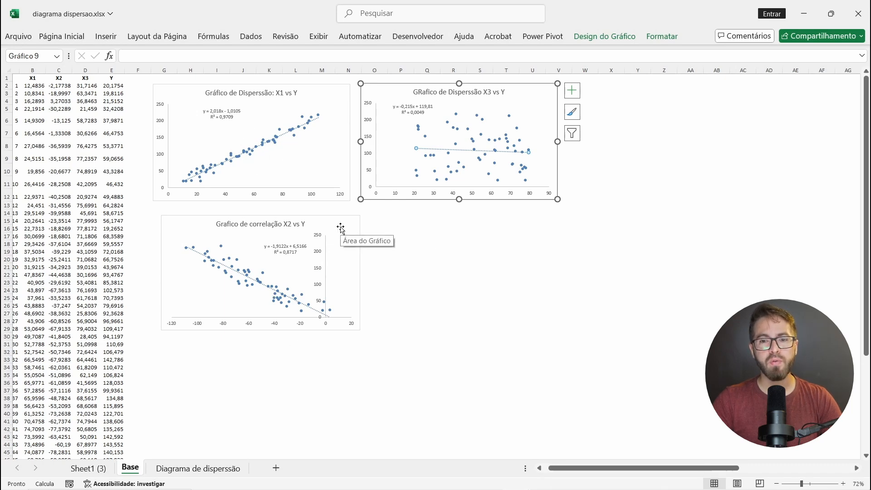
scroll(287, 156, up, 3)
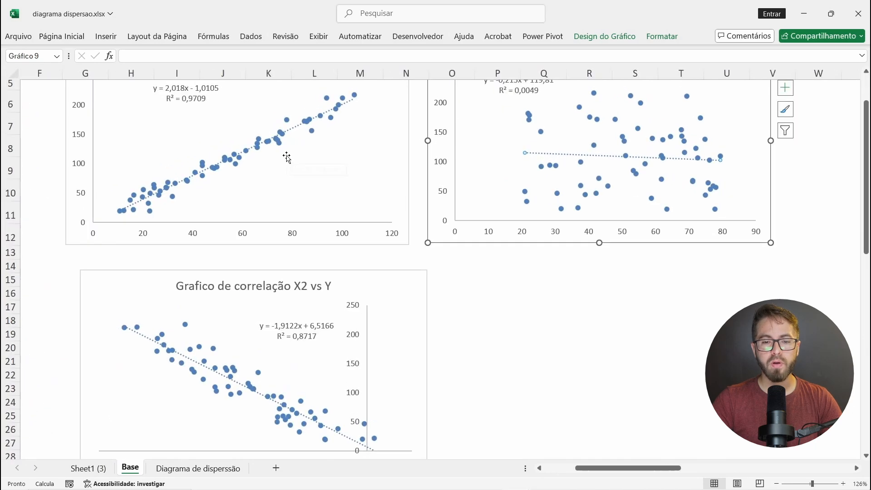
scroll(281, 145, up, 2)
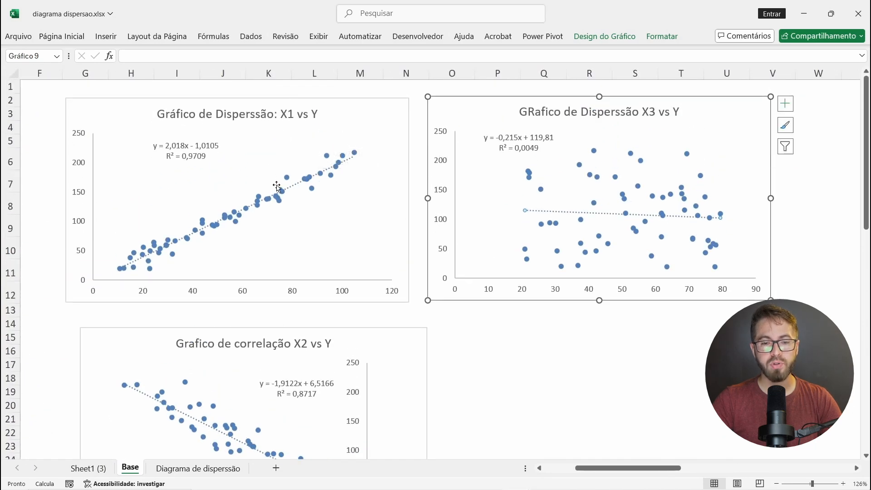
click(278, 200)
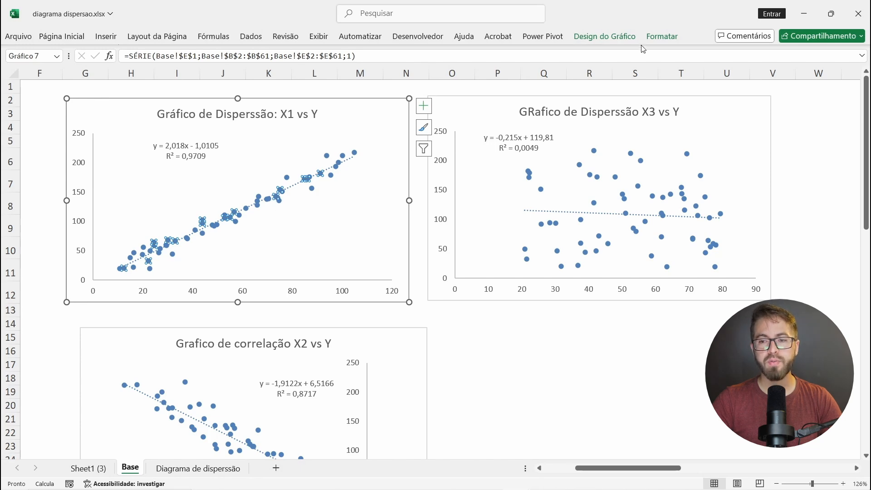
click(667, 39)
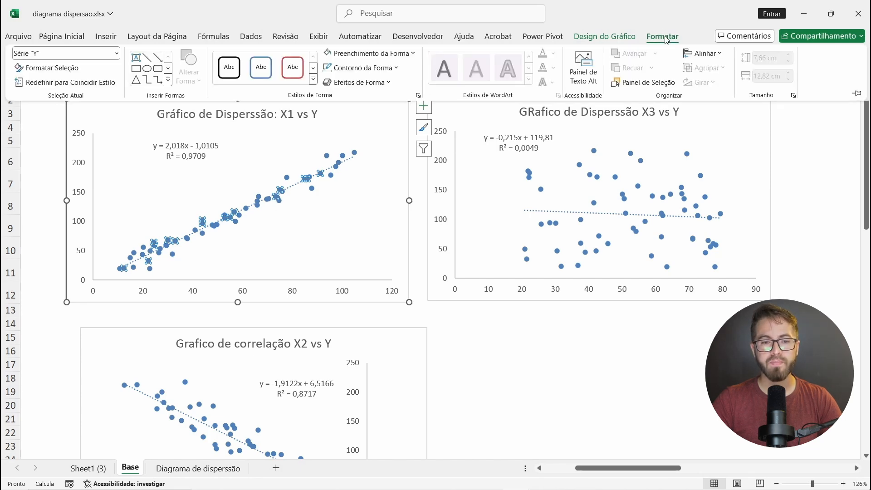
click(351, 57)
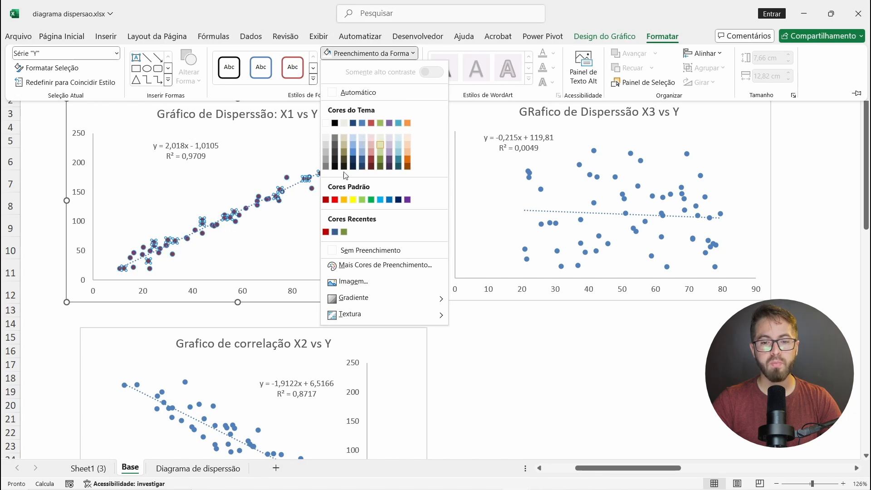
click(327, 232)
key(ctrl+F1)
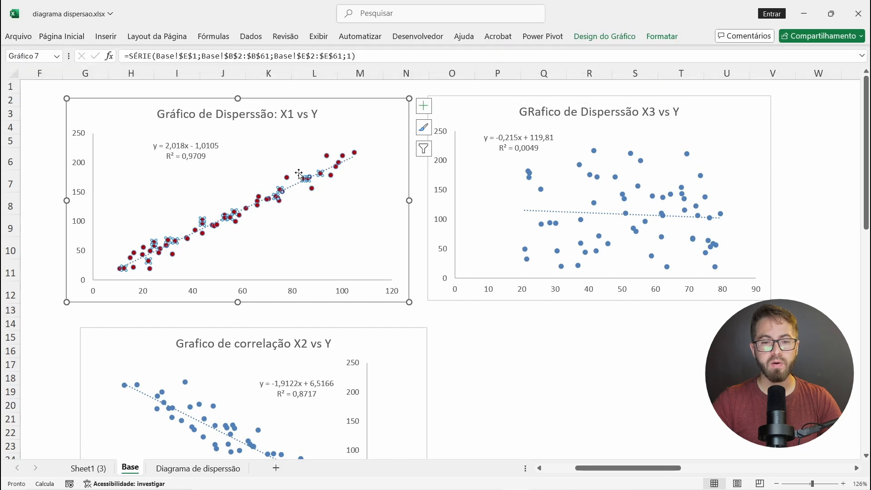
Step: Remove the outline from the data points of the X1 vs Y chart and deselect the chart
click(315, 207)
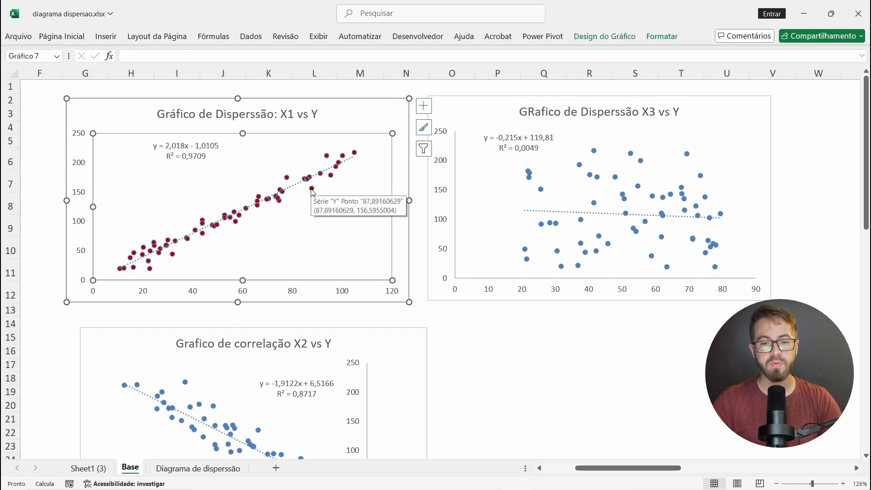
click(315, 188)
scroll(235, 234, up, 10)
scroll(234, 234, down, 9)
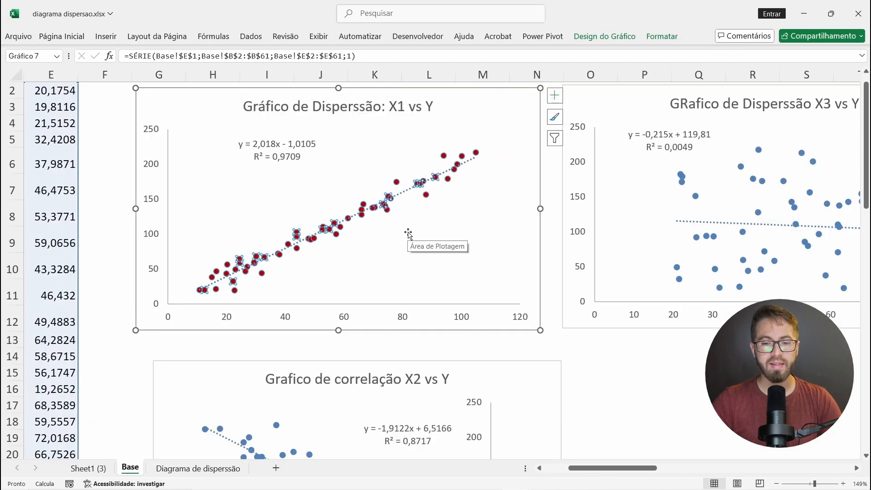
click(662, 36)
click(386, 68)
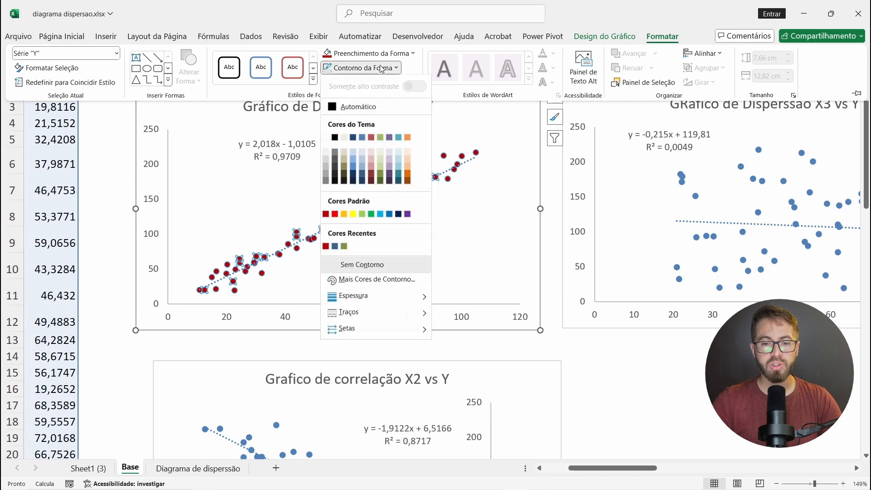
click(358, 265)
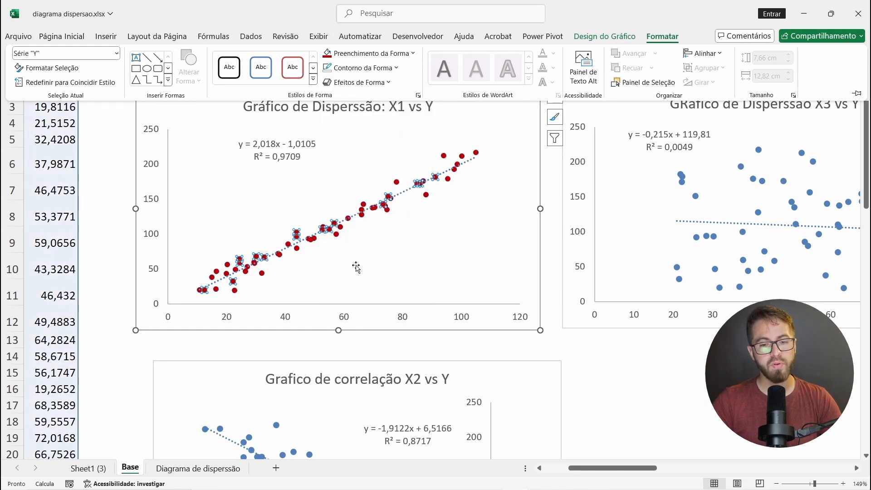
click(583, 360)
Step: Delete the "Grafico de correlação X2 vs Y" chart from the Base sheet
scroll(385, 283, down, 2)
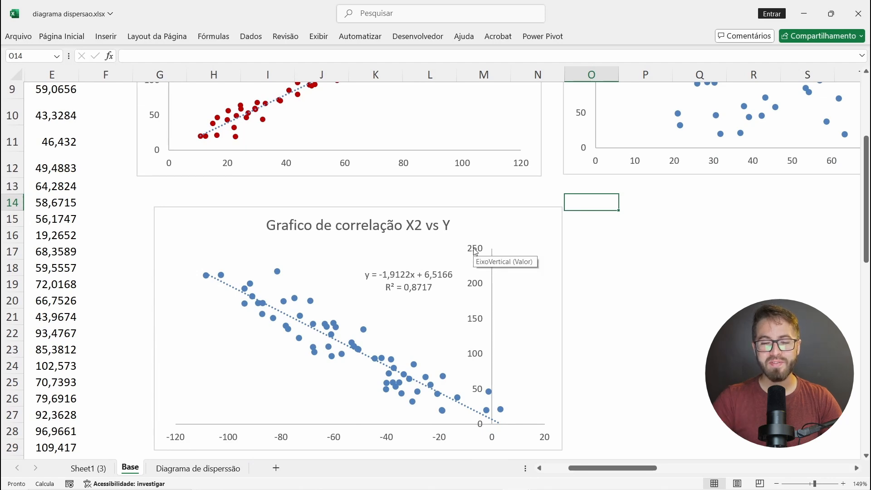
click(522, 227)
key(Delete)
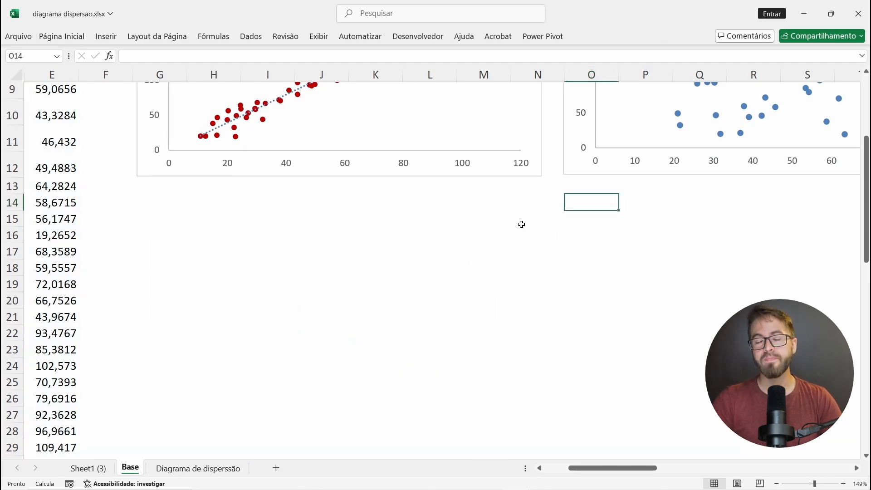
Step: Copy the X1 vs Y chart, paste it at cell G17 and align the copy directly beneath the original
scroll(436, 243, up, 1)
ctrl+scroll(436, 243, down, 4)
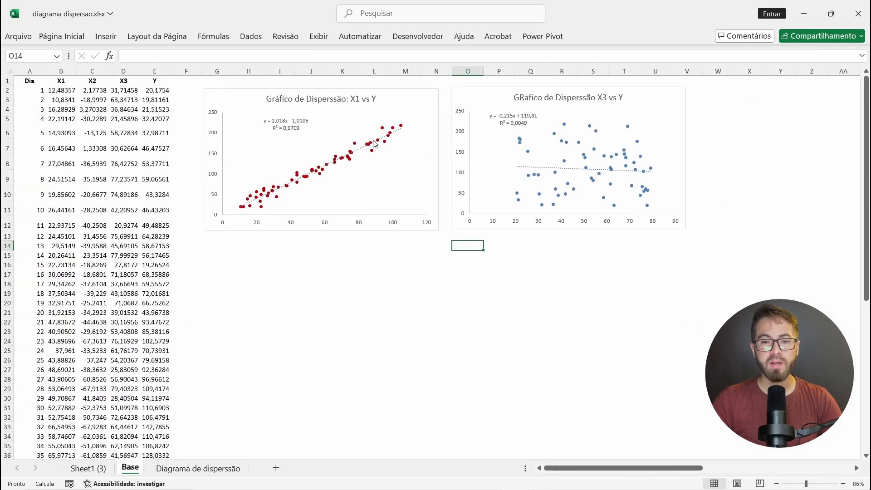
click(426, 97)
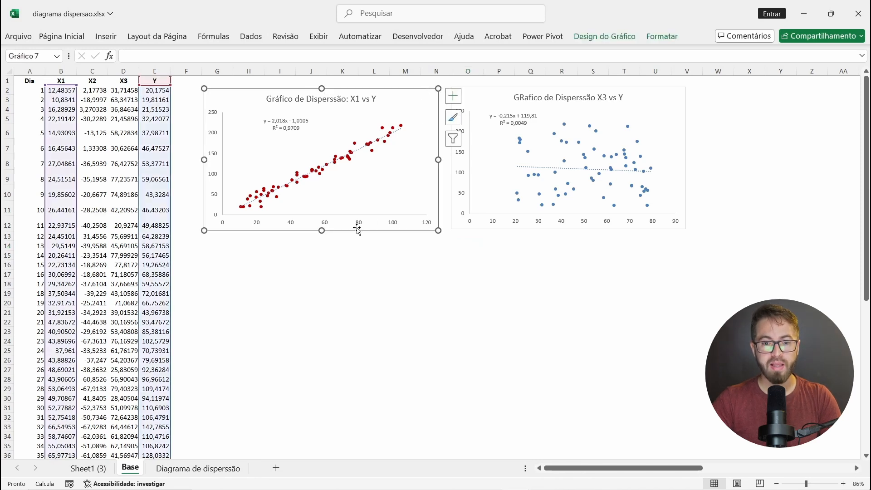
key(ctrl+c)
click(223, 272)
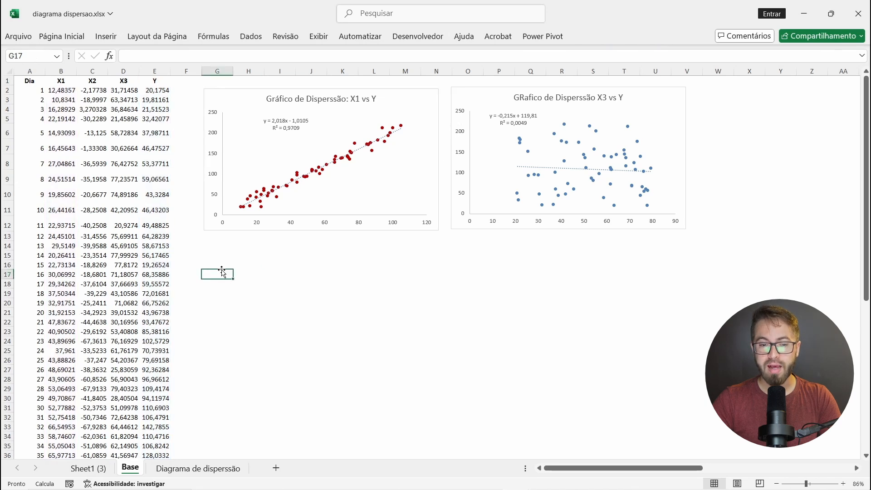
key(ctrl+v)
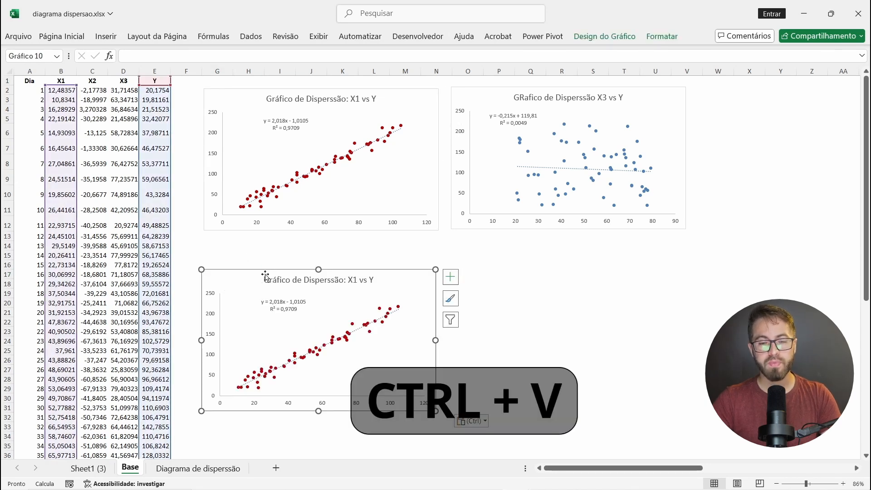
click(267, 277)
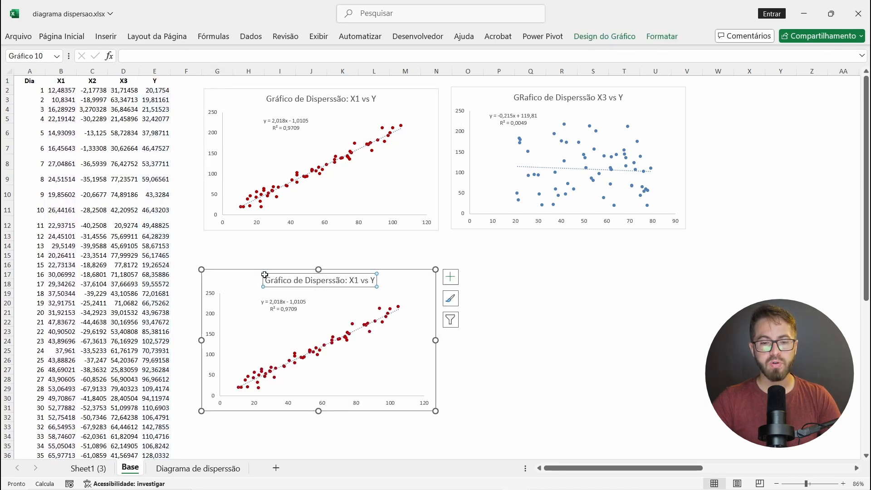
drag(249, 276, 252, 257)
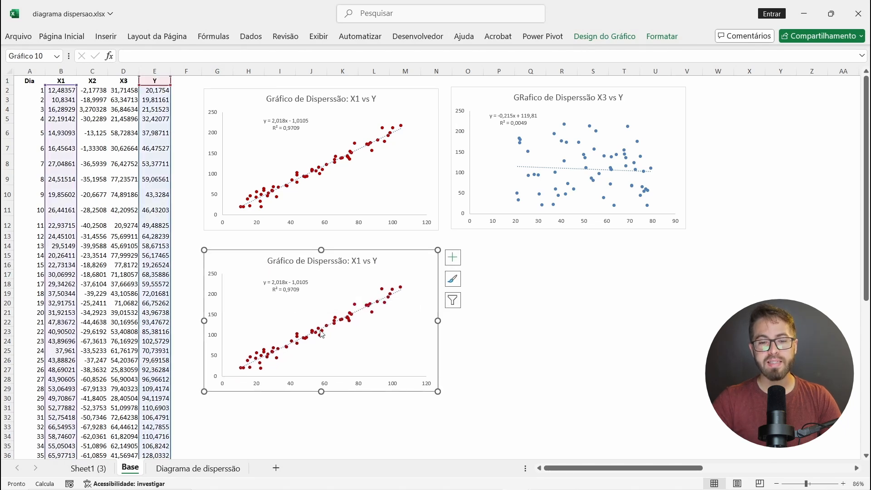
Step: Change the copied chart's X values from the X1 column to the X2 column, range C2:C61
mouse_move(323, 335)
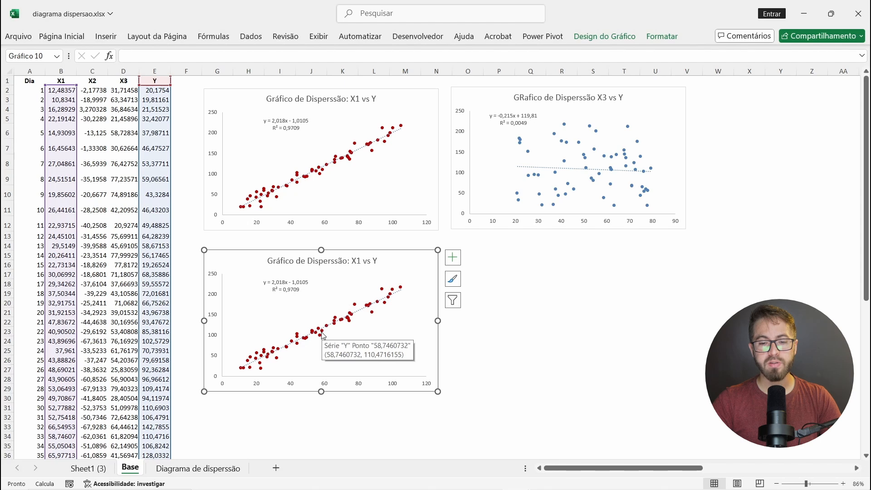
click(323, 336)
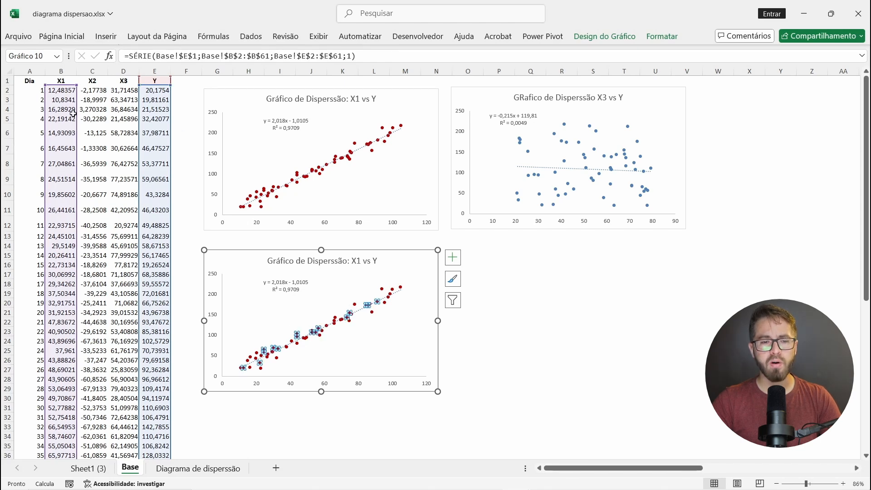
scroll(78, 114, up, 8)
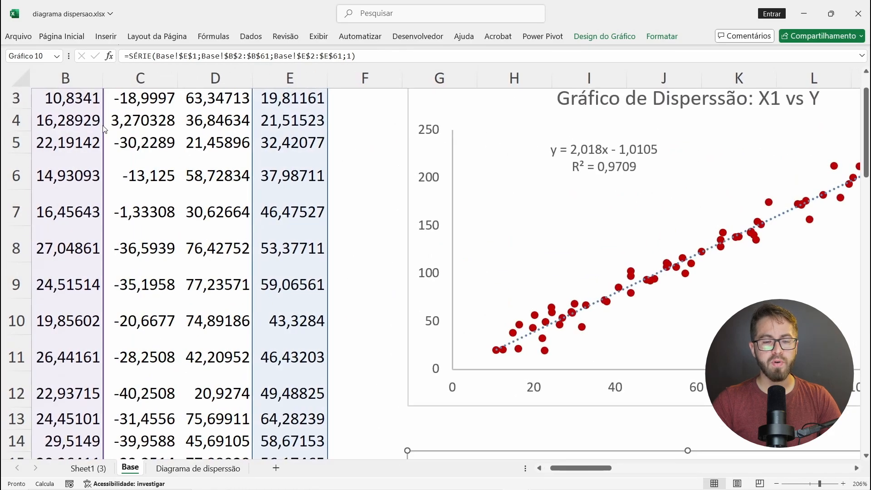
scroll(104, 129, down, 6)
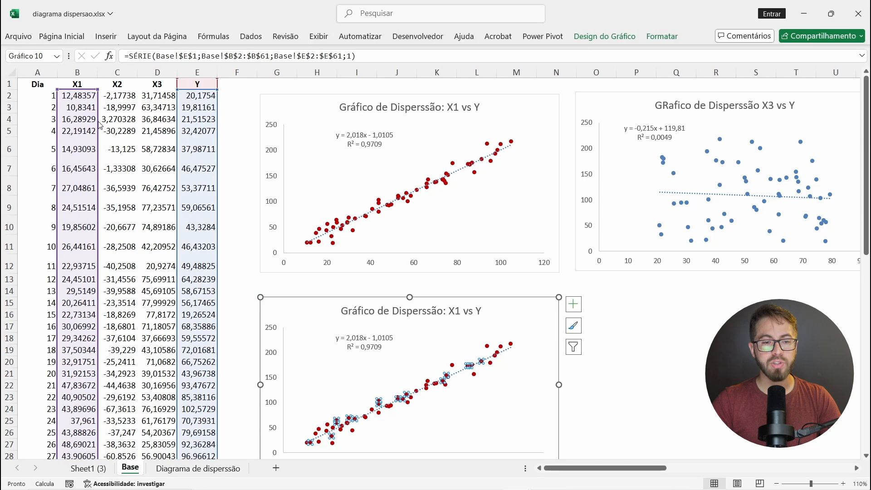
drag(100, 125, 114, 121)
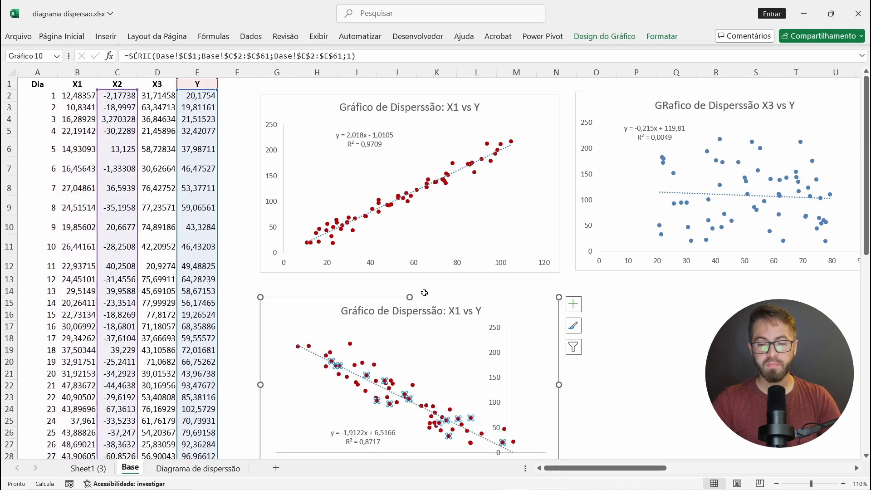
Step: Retitle the copied chart "Gráfico de Disperssão: X2 vs Y"
scroll(425, 292, down, 1)
click(457, 271)
click(457, 271)
key(Delete)
text(2)
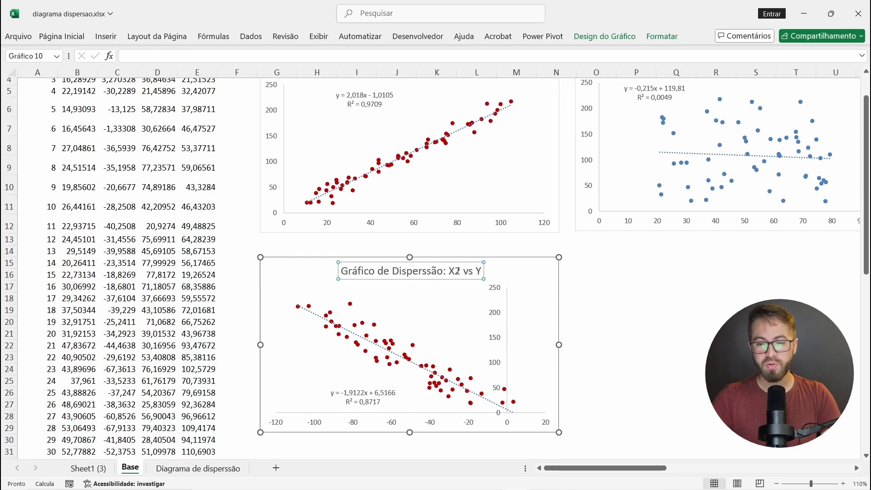
click(599, 292)
Step: Fill the data points of the X2 vs Y chart with the recently used dark blue
click(394, 365)
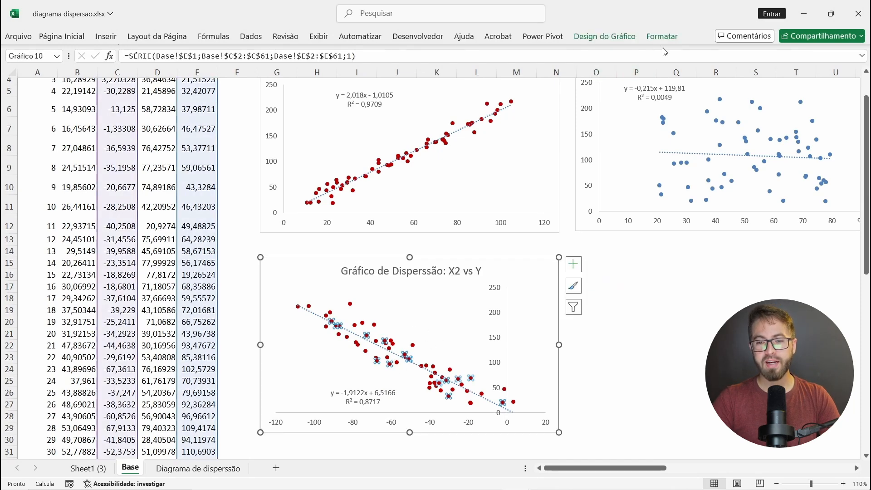
click(670, 43)
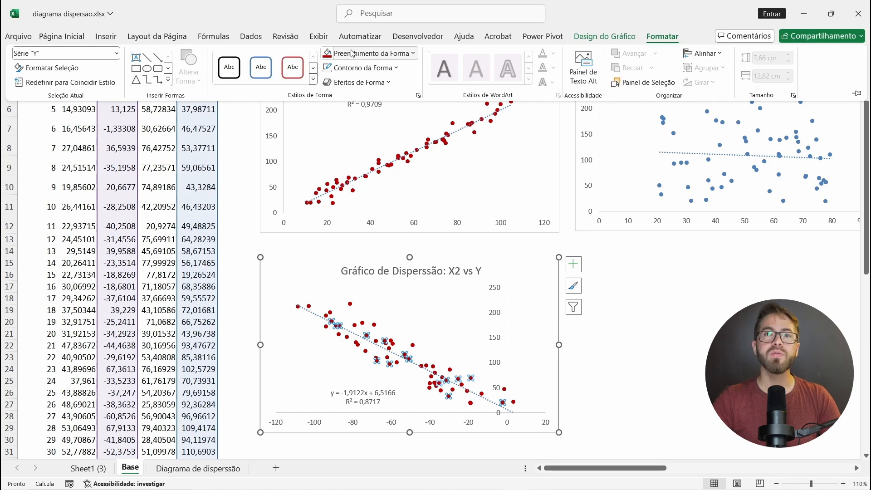
click(353, 53)
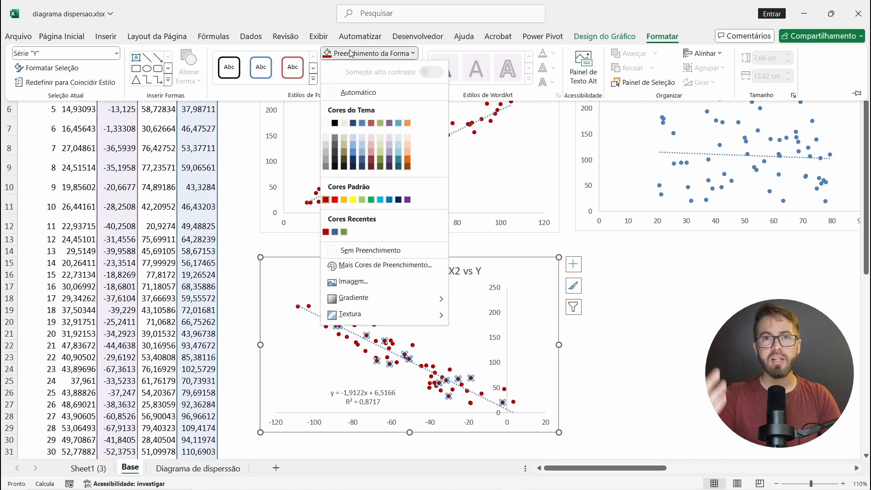
click(335, 232)
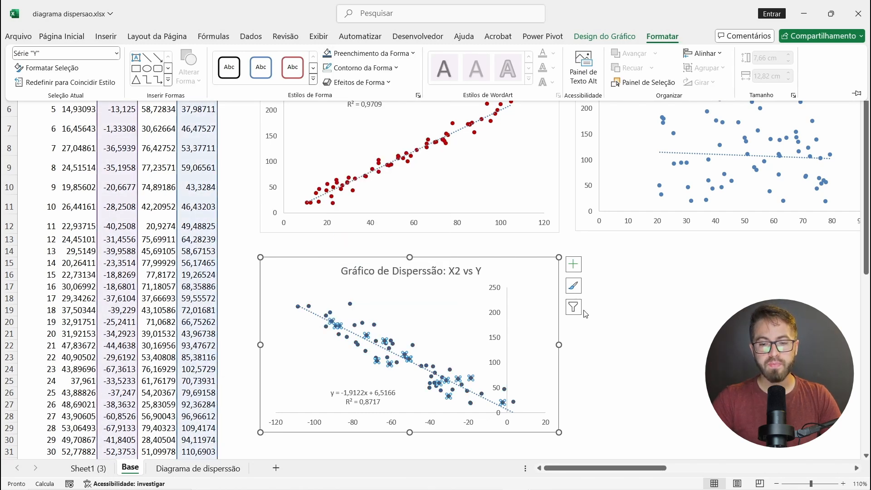
Step: Delete the "GRafico de Disperssão X3 vs Y" chart beside the X1 vs Y chart
scroll(650, 319, up, 2)
scroll(650, 320, right, 3)
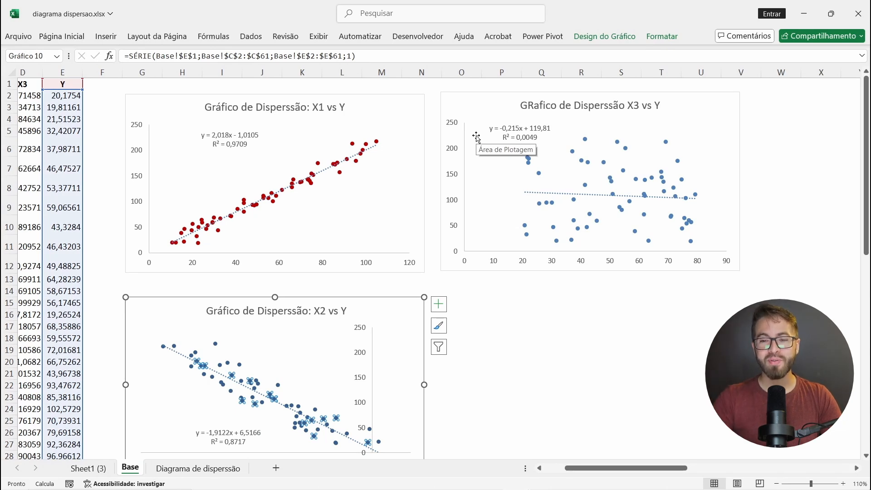
click(476, 137)
key(Delete)
Step: Duplicate the X1 vs Y chart and place the copy to the right of the original, aligned near its top edge
click(417, 215)
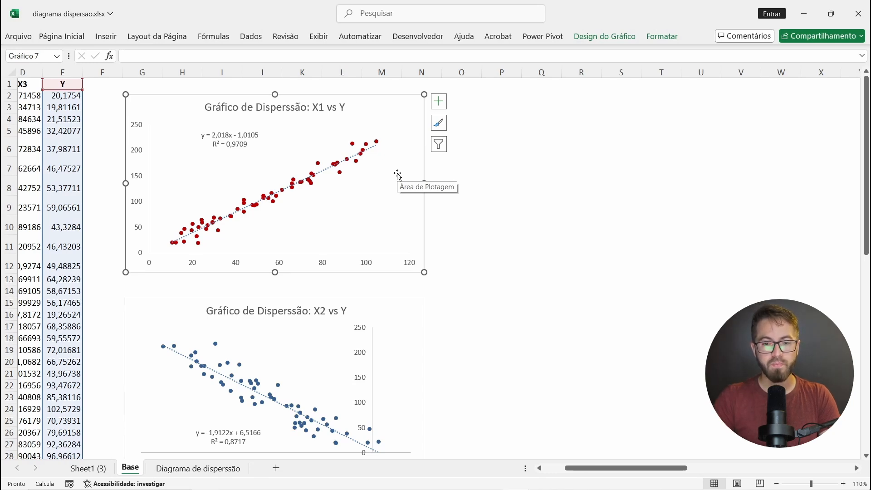
key(ctrl+d)
drag(413, 126, 721, 114)
Step: Switch the copied chart's X values to the X3 column and fill its data points with olive green
scroll(721, 114, left, 3)
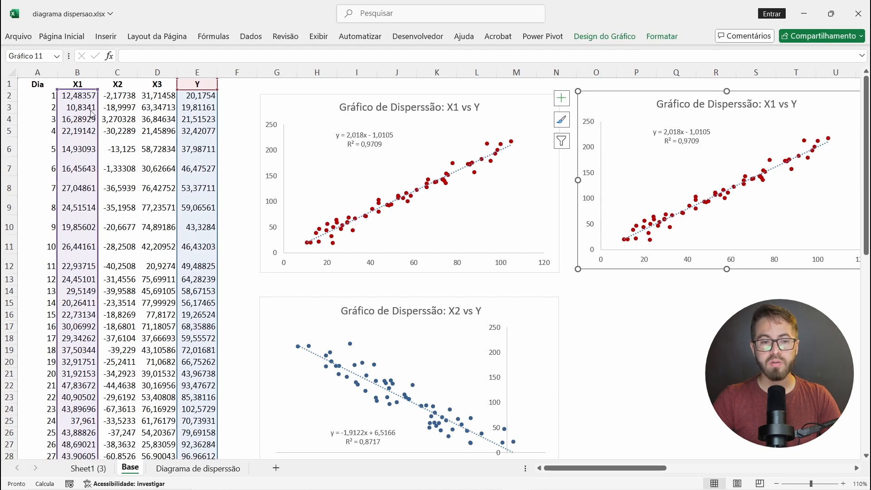
click(656, 220)
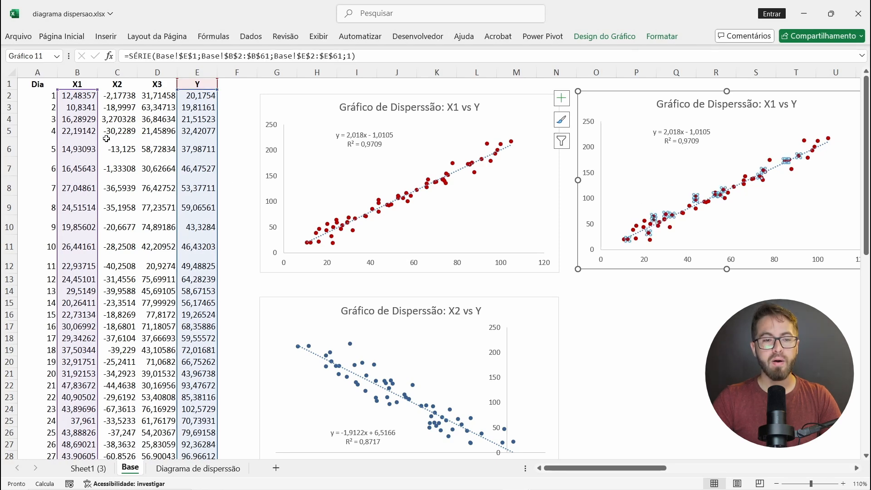
drag(97, 123, 177, 123)
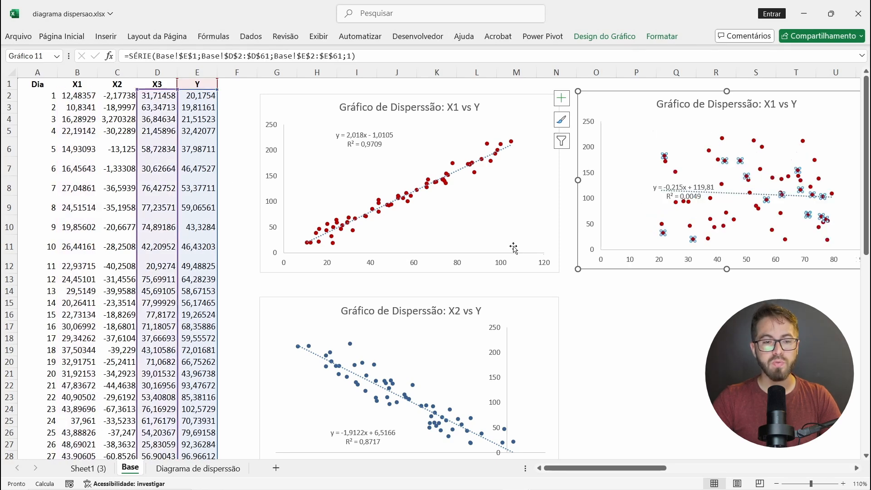
click(814, 304)
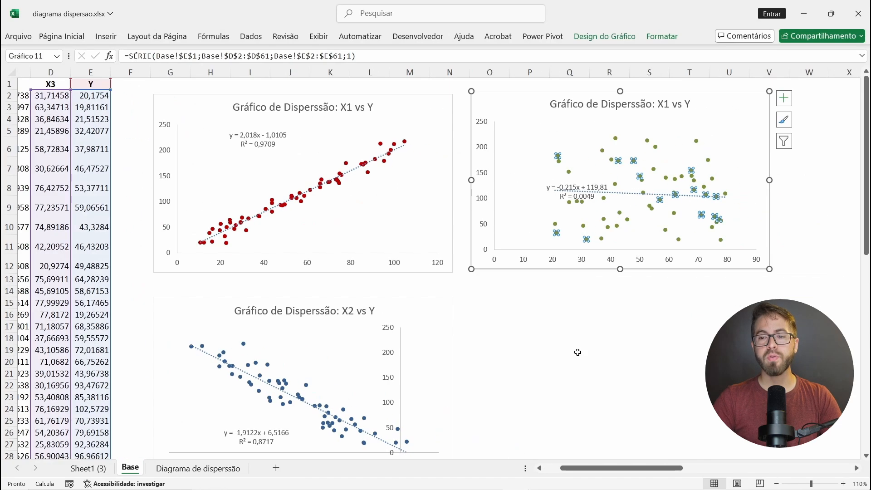
Step: Move the chart with the olive green points directly below the X2 vs Y chart, aligned with its left edge
ctrl+scroll(493, 267, down, 4)
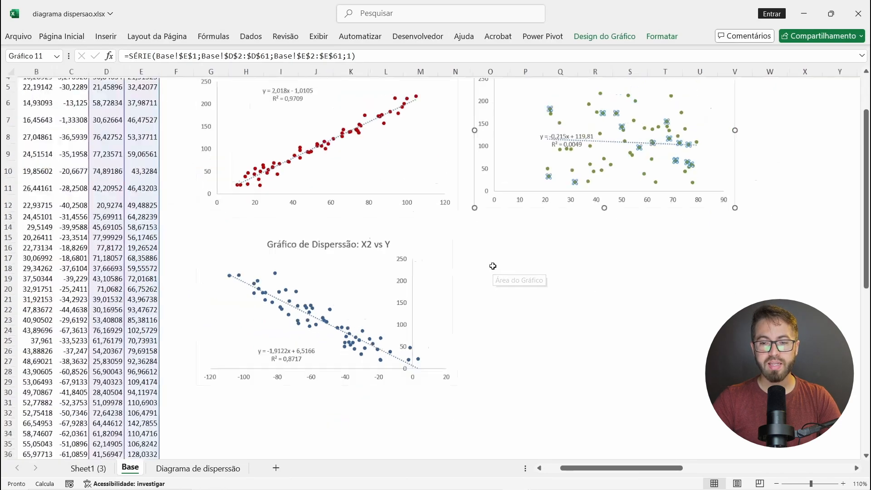
drag(535, 208, 299, 462)
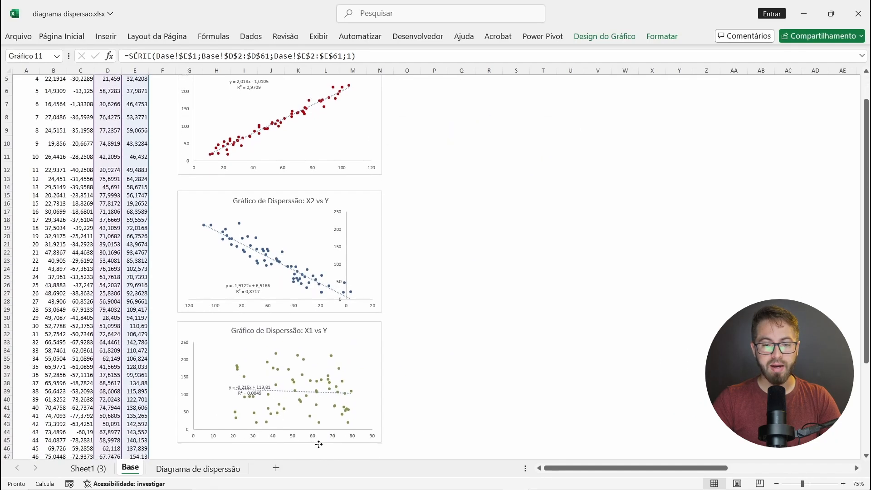
click(516, 282)
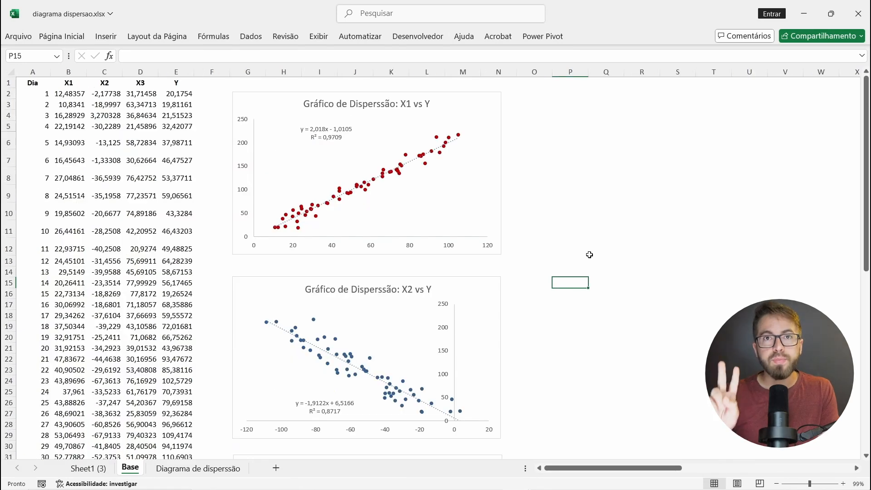
Step: Insert a blank markers-only scatter chart and place it beside the X1 vs Y chart, aligned near its top edge
click(562, 126)
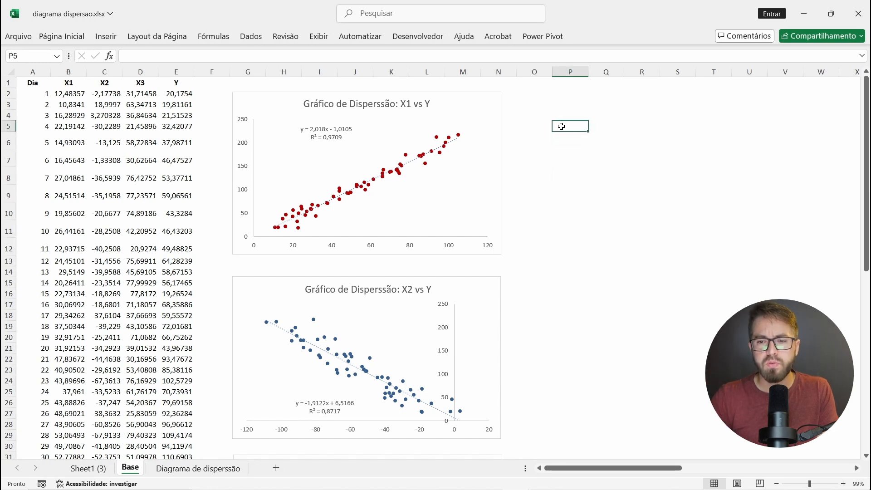
click(113, 41)
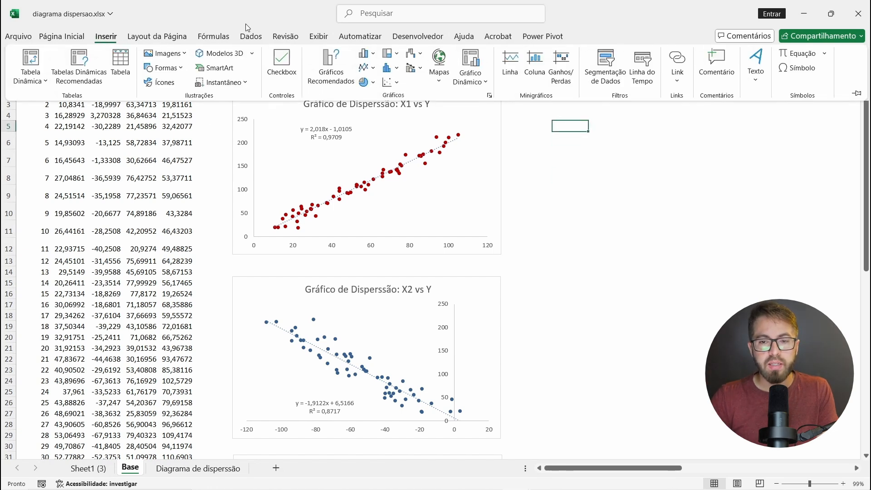
click(400, 87)
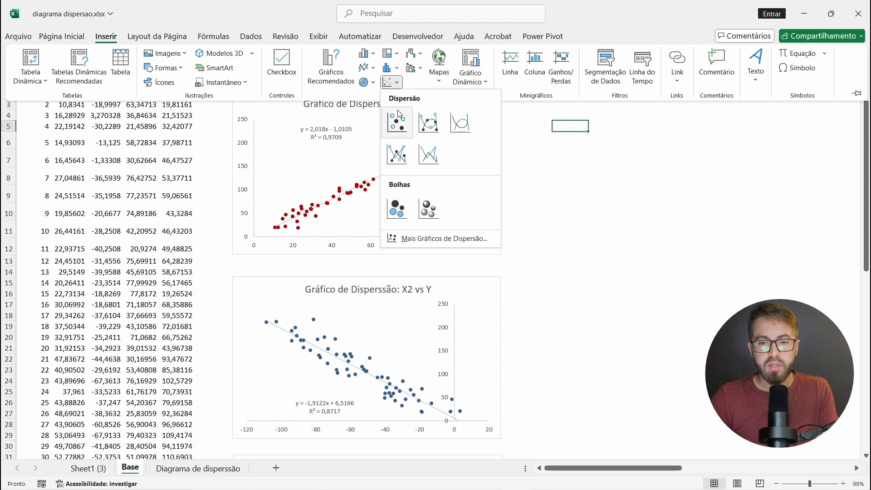
click(399, 124)
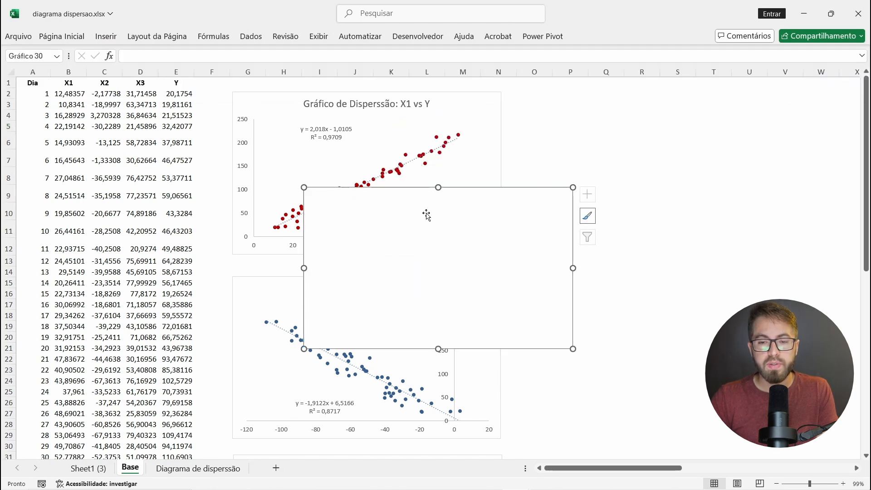
drag(483, 217, 697, 125)
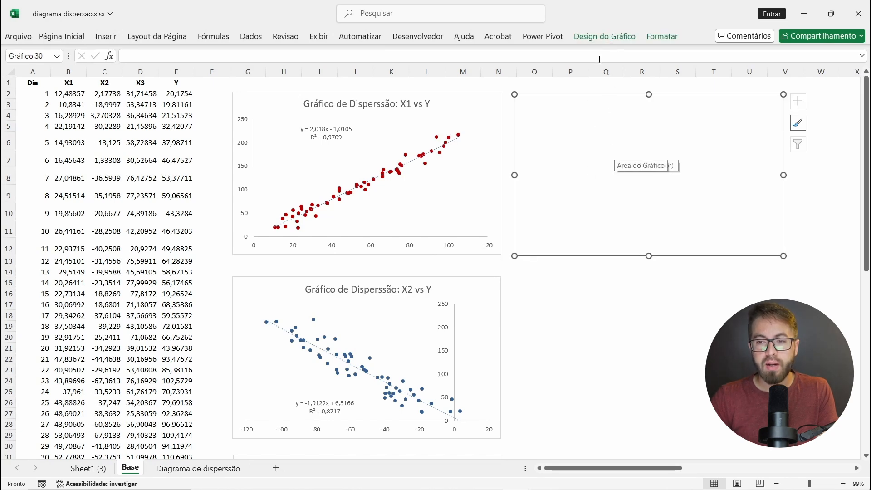
Step: Add a data series named "X1" to the blank scatter chart
click(593, 40)
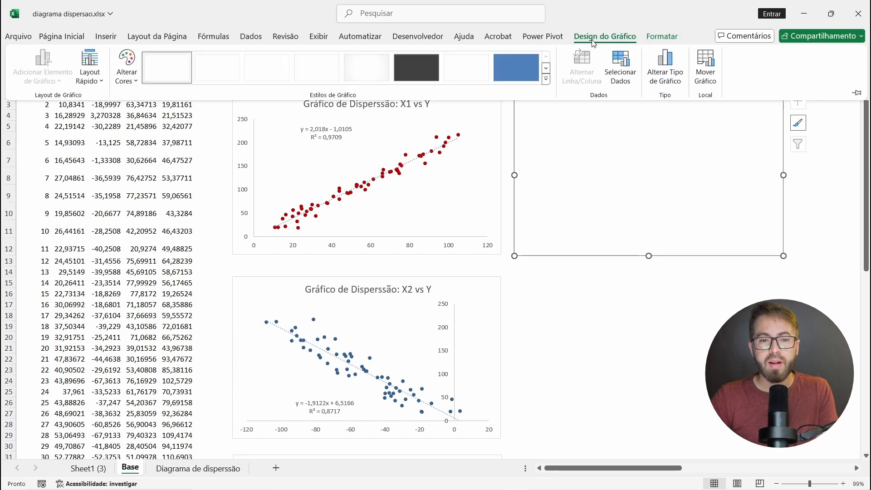
click(621, 66)
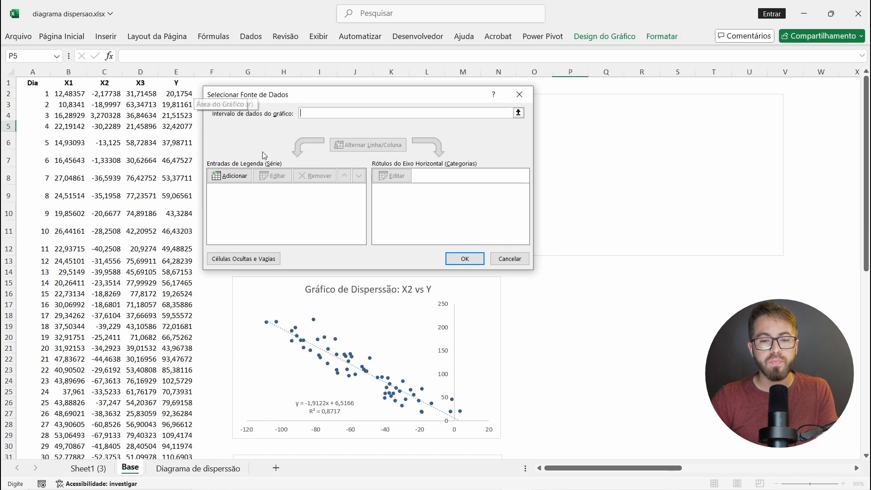
click(231, 176)
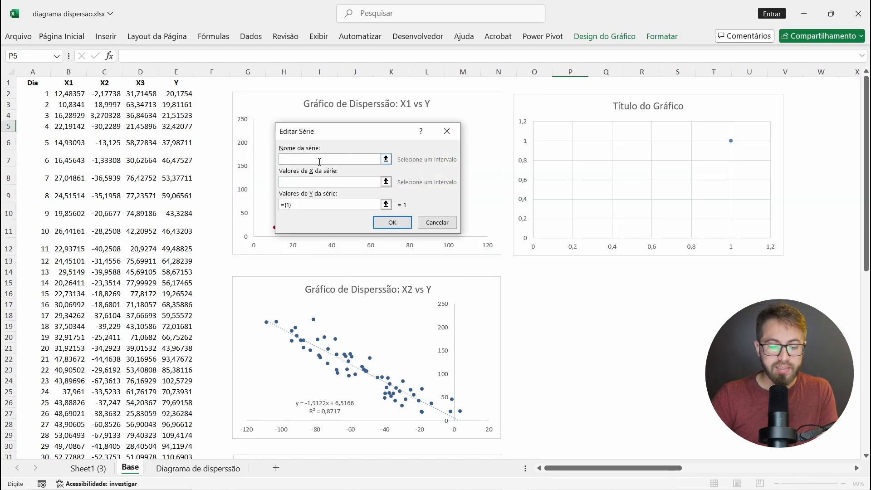
click(349, 181)
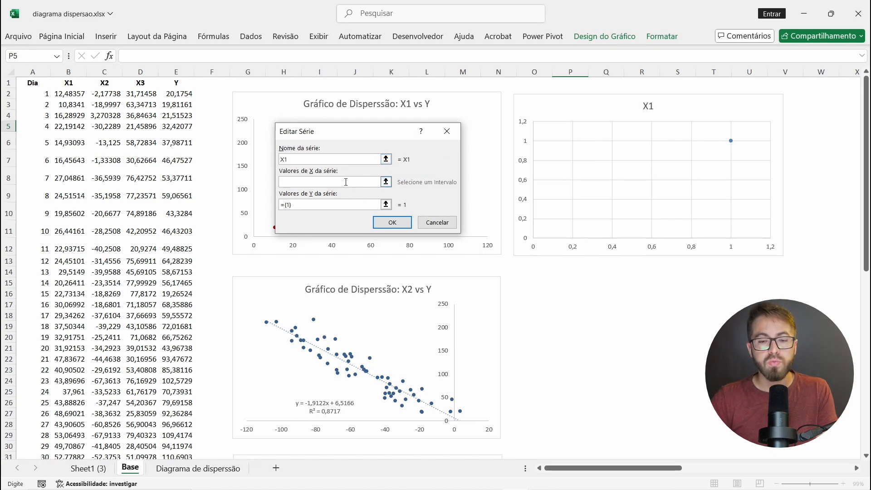
click(387, 182)
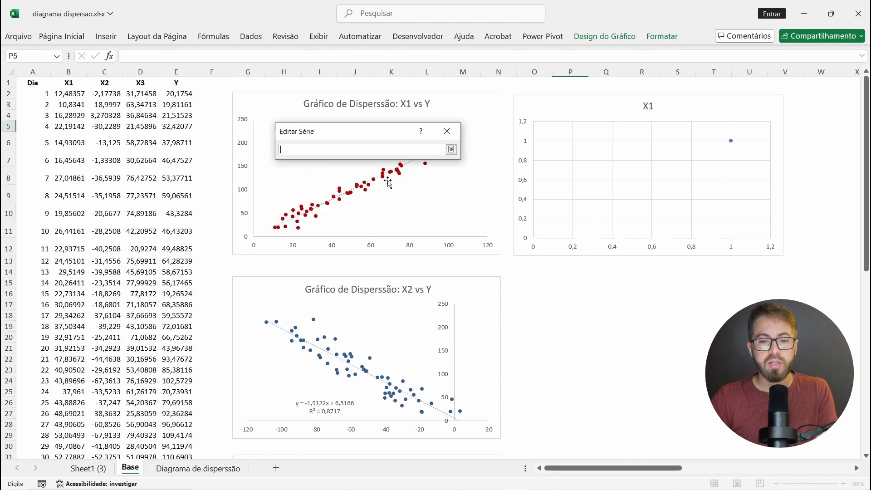
click(60, 70)
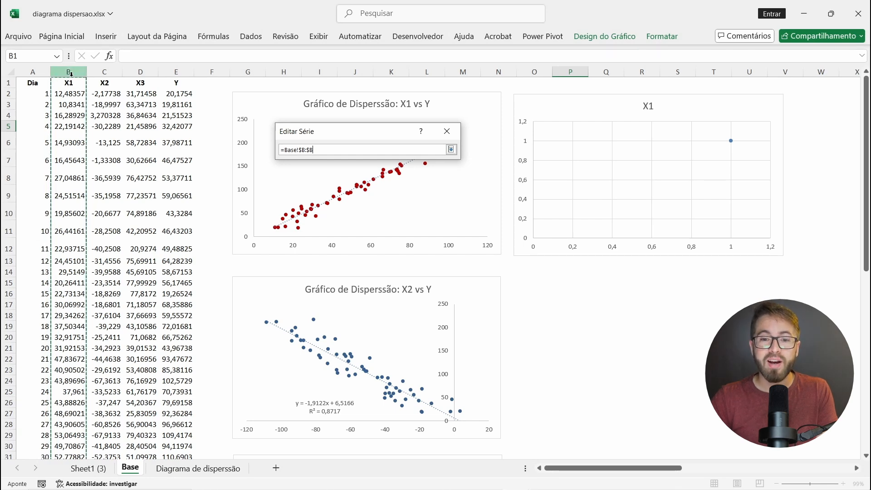
drag(313, 148, 282, 149)
key(BackSpace)
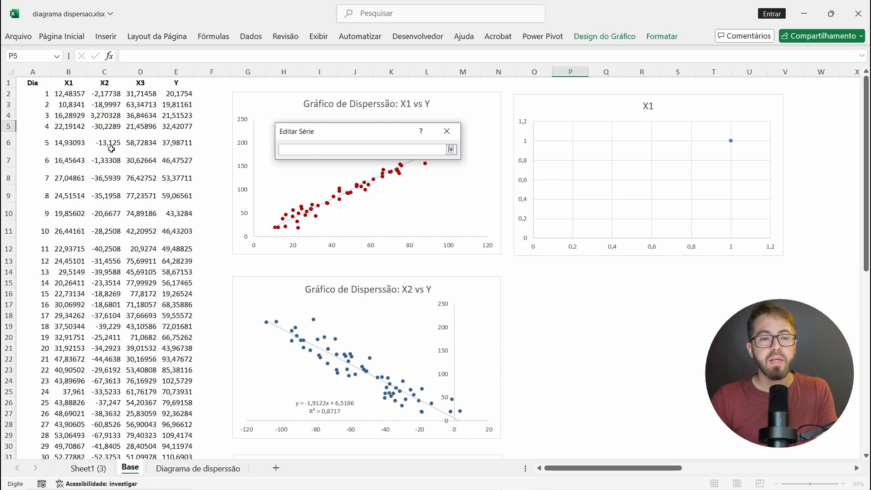
Step: Set the X1 series' X values to =Base!$B$2:$B$61, leaving out the header cell
click(69, 94)
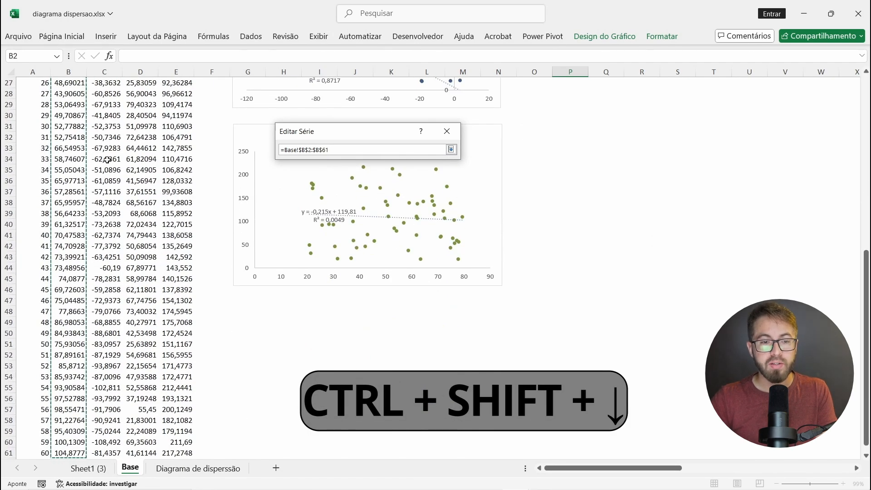
scroll(107, 160, up, 9)
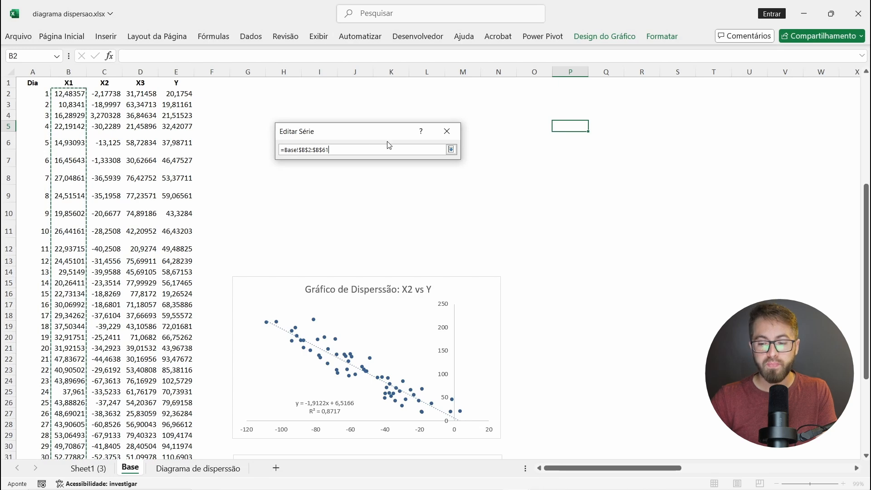
key(Return)
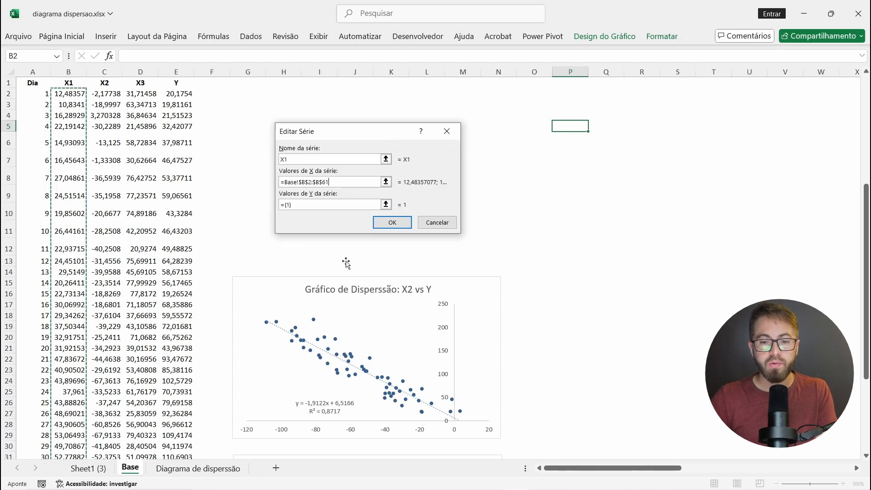
Step: Set the X1 series' Y values to =Base!$E$2:$E$61 and apply the chart's data source
click(386, 204)
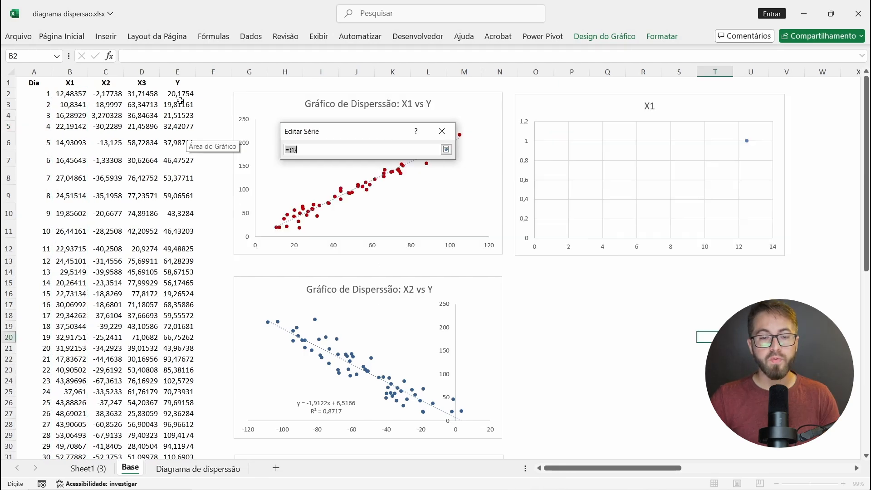
click(177, 94)
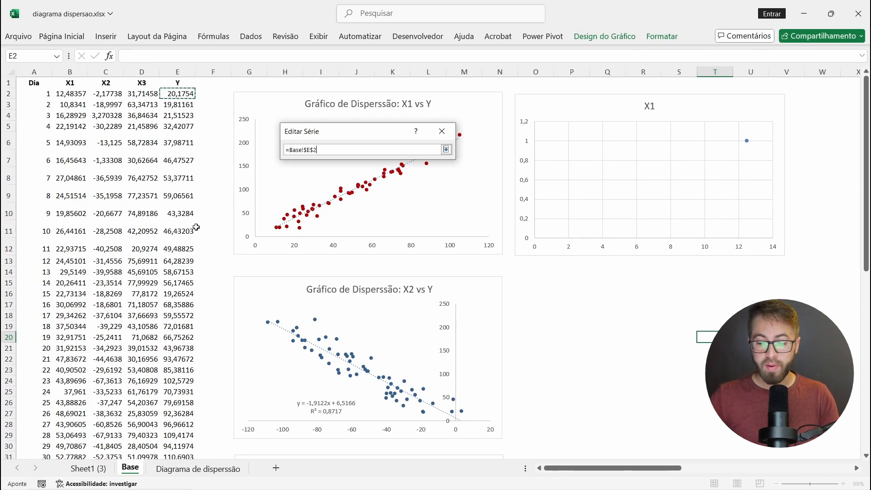
key(ctrl+shift+Down)
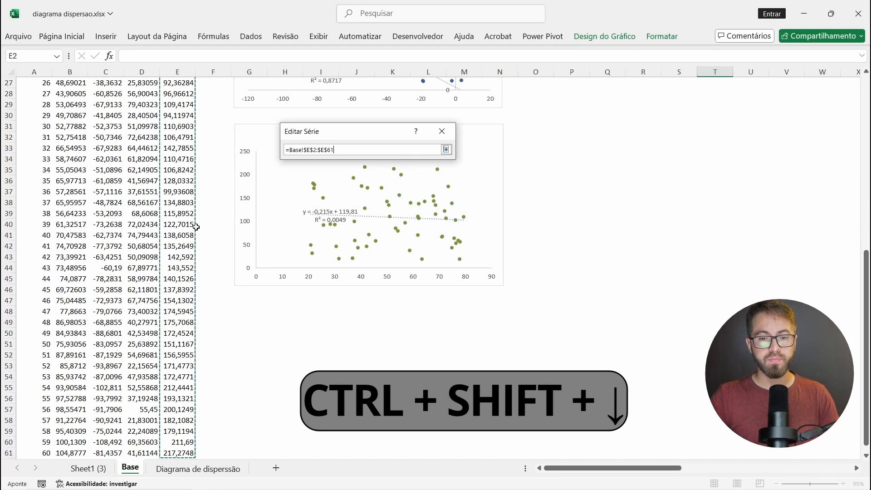
key(Return)
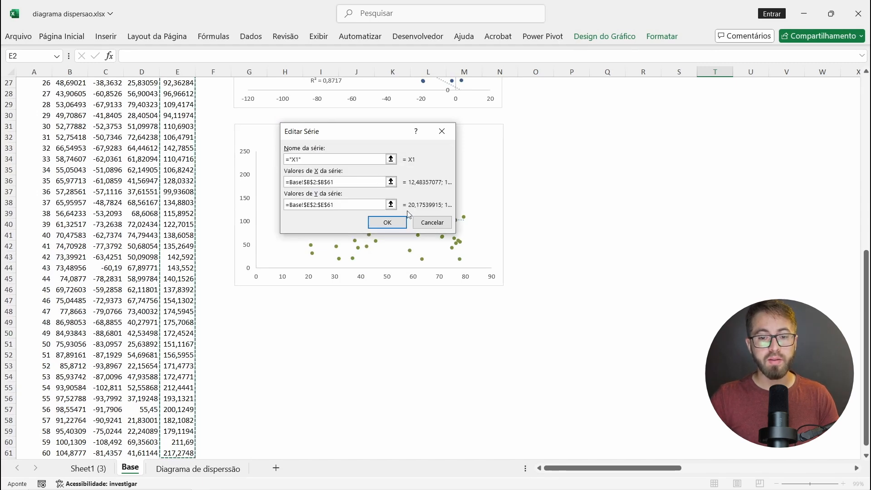
click(400, 222)
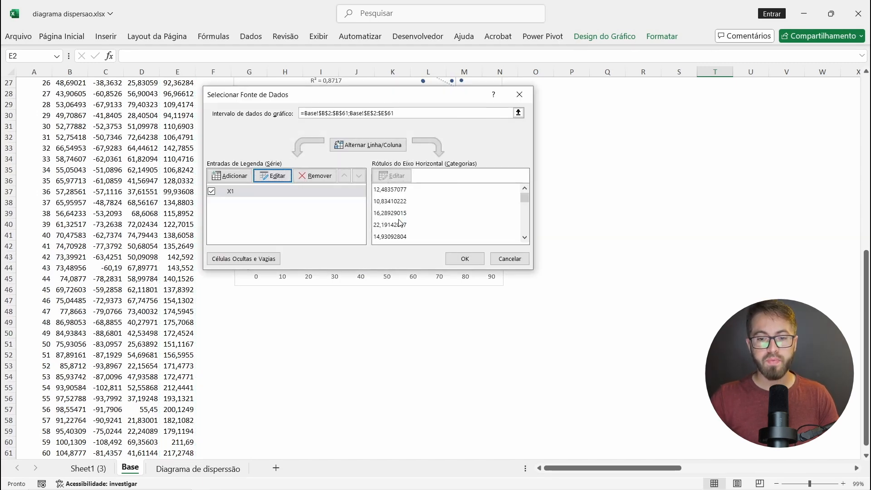
click(465, 258)
Step: Add a second series named "X2" to the new chart, taking its X values from the X2 column from C2 down
scroll(599, 159, up, 9)
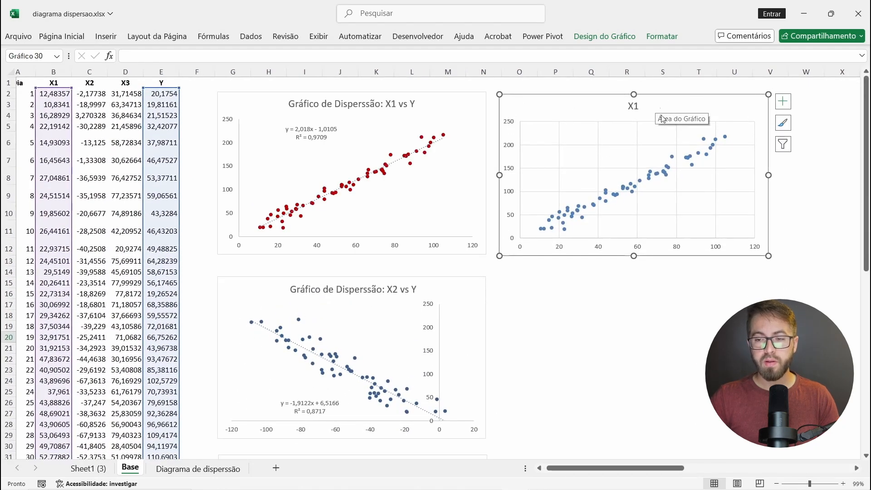
click(605, 36)
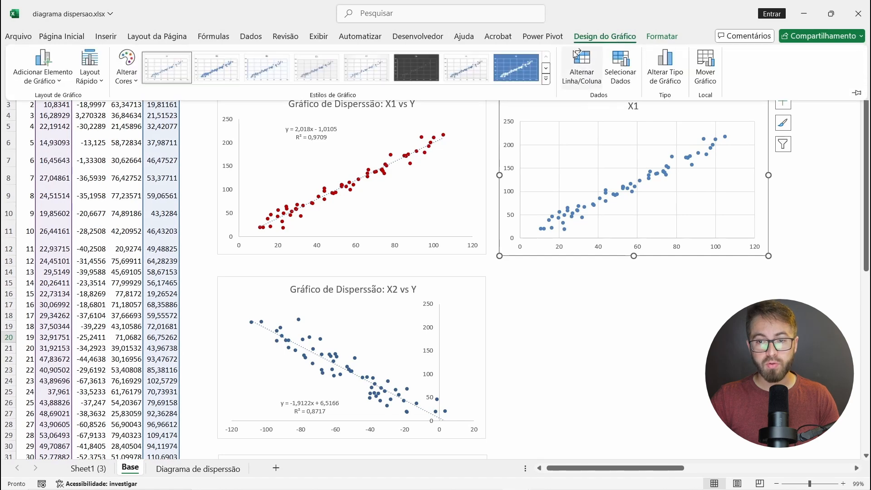
click(621, 66)
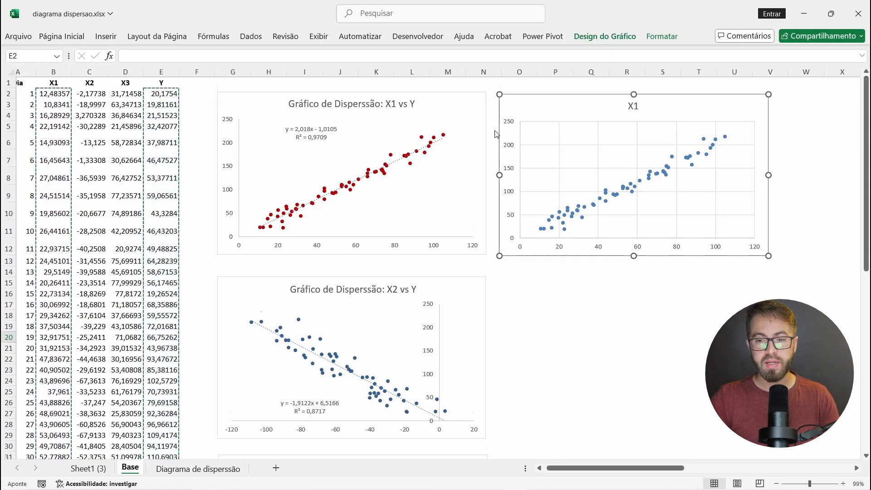
drag(377, 94, 366, 92)
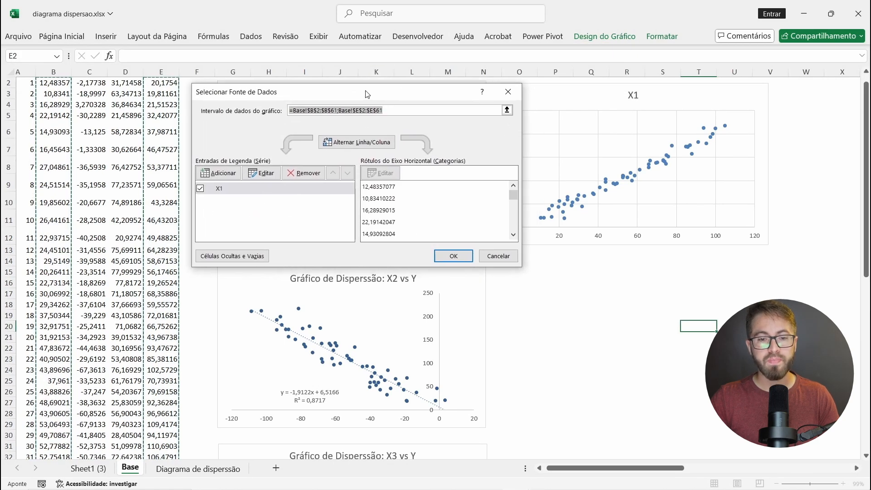
click(220, 174)
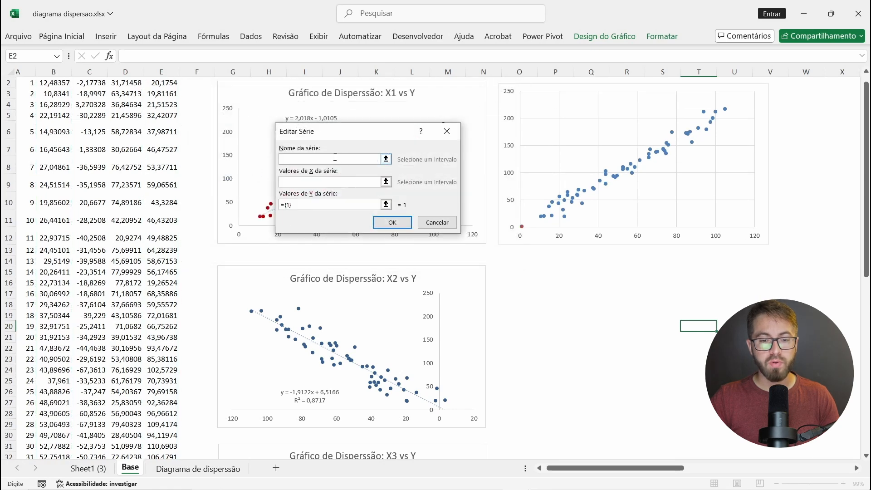
key(Tab)
scroll(241, 137, up, 1)
click(89, 94)
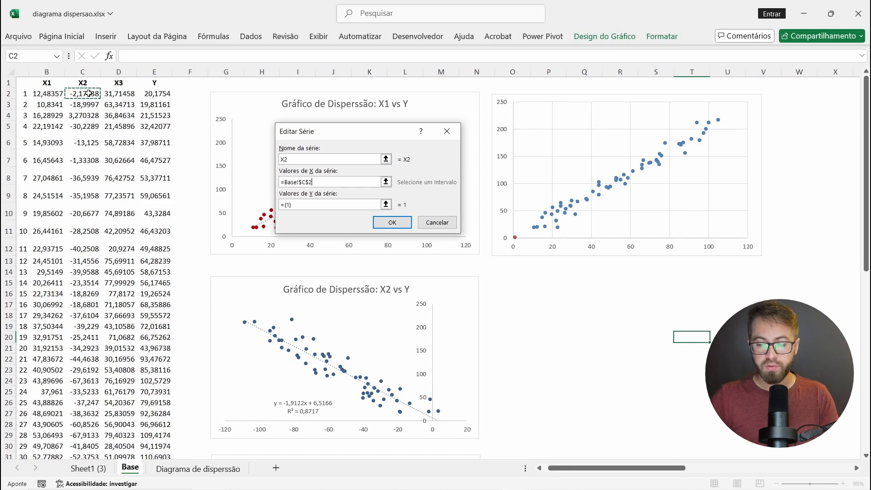
key(ctrl+shift+Down)
key(Tab)
Step: Use the Y column for the X2 series' Y values, add a matching "X3" series, and apply the data source
click(156, 95)
key(ctrl+shift+Down)
key(Return)
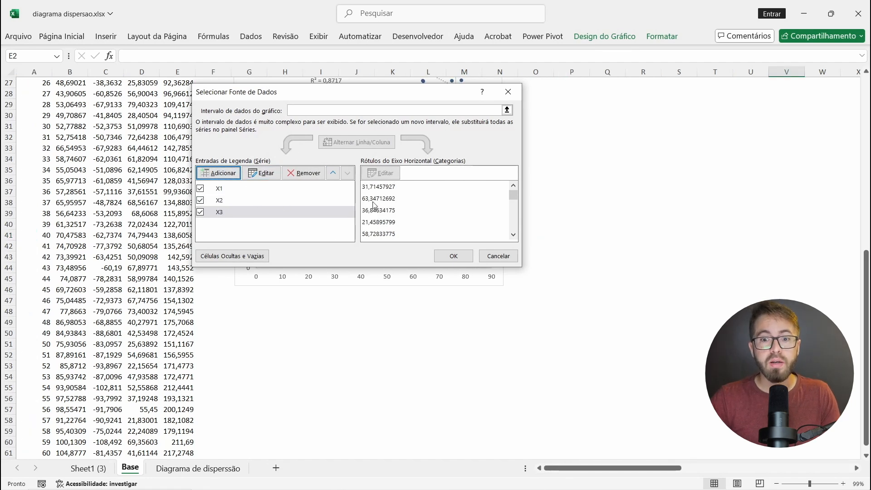
click(453, 256)
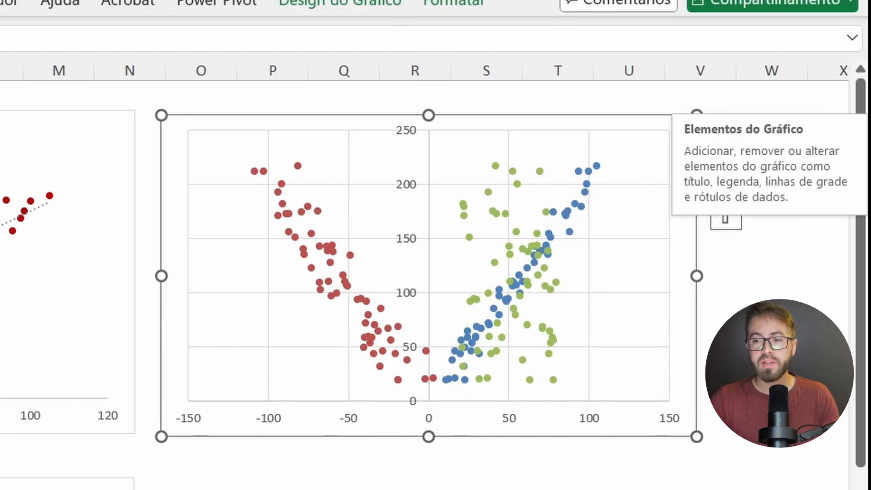
Step: Add a legend to the combined scatter chart of X1, X2 and X3
click(767, 313)
click(615, 160)
click(636, 122)
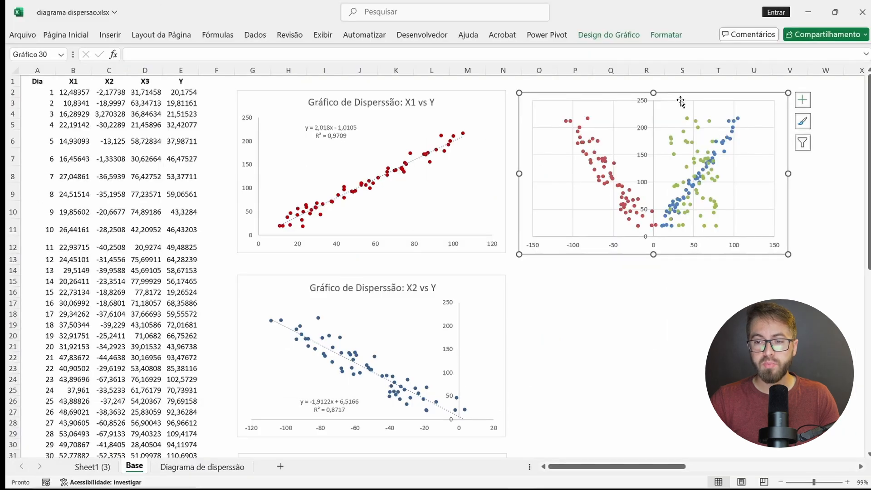
click(802, 99)
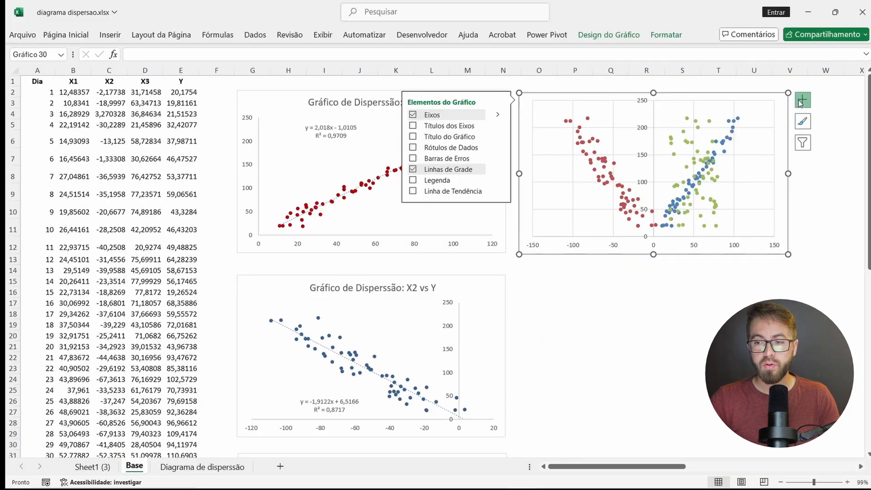
click(413, 180)
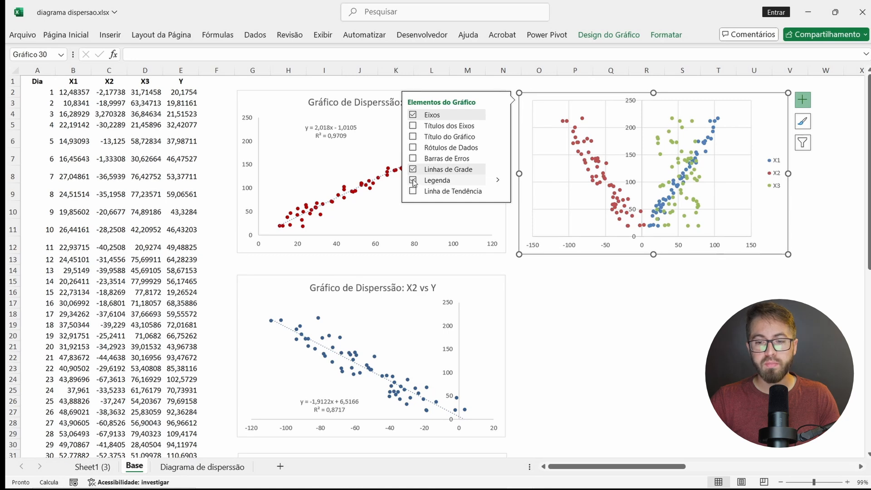
click(683, 260)
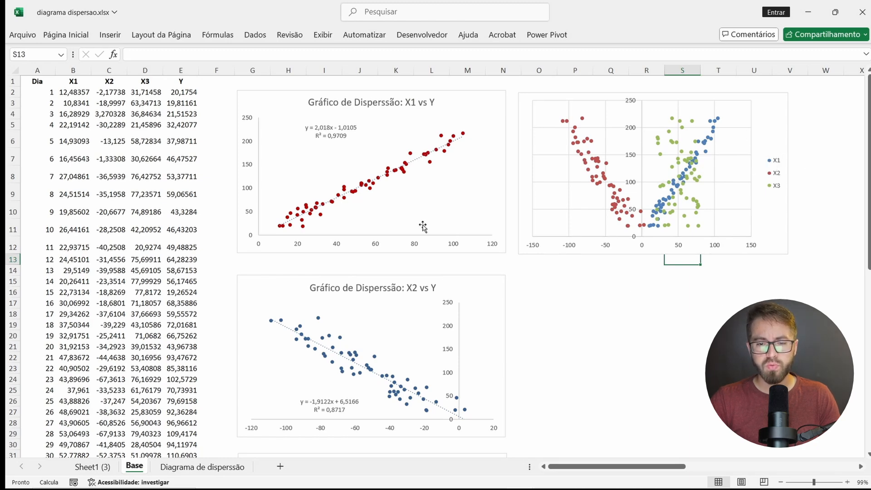
Step: Fill the combined chart's X1 markers red and X2 markers blue like the separate charts, and remove the X2 markers' outline
click(395, 177)
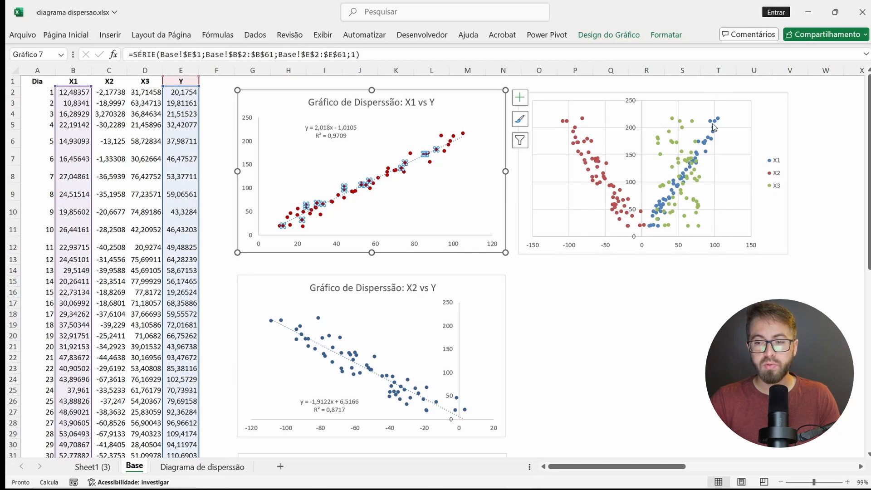
click(683, 313)
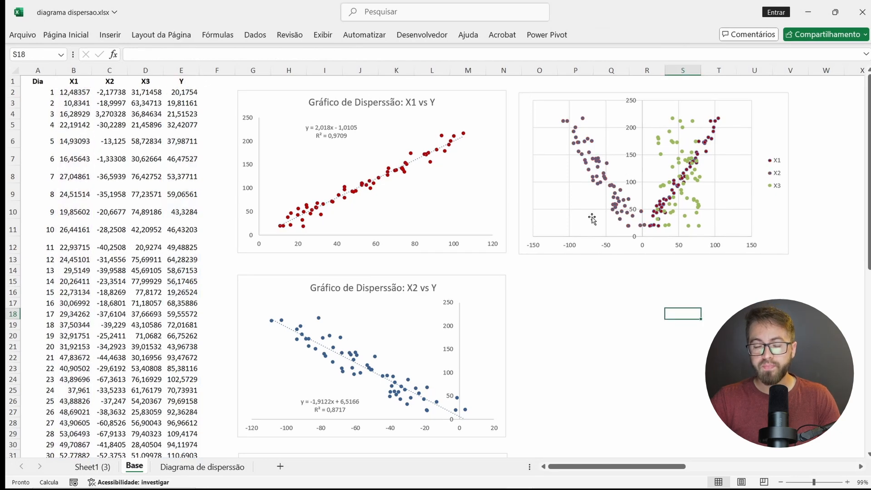
click(595, 162)
click(666, 34)
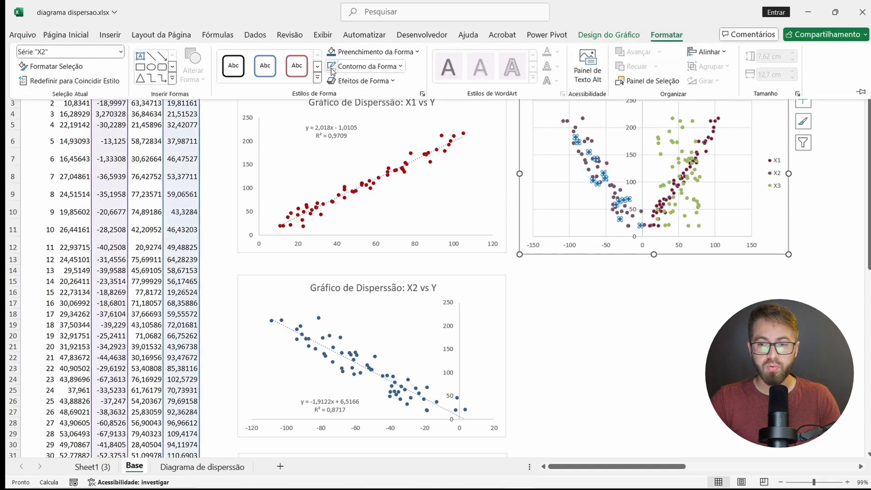
click(355, 68)
click(330, 70)
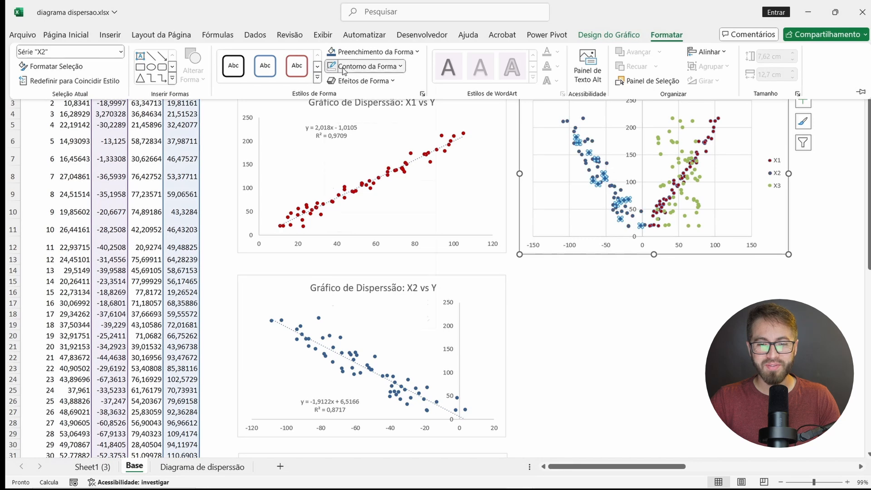
click(344, 67)
click(367, 263)
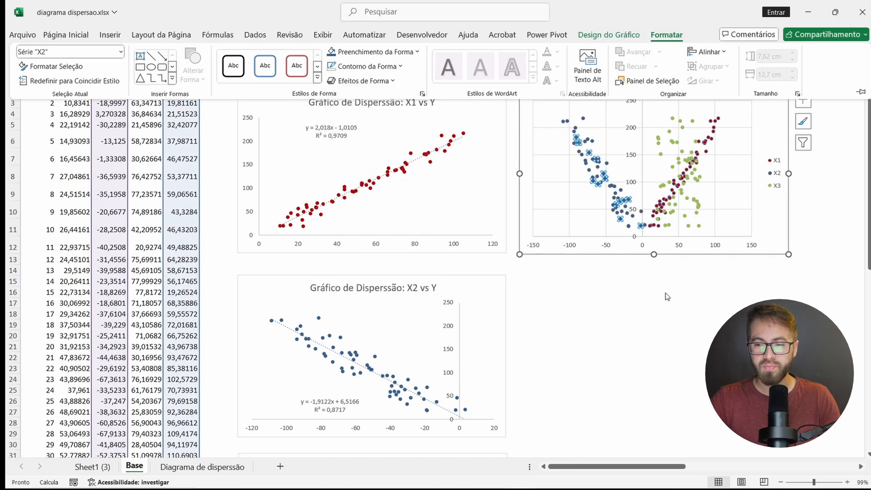
Step: Remove the outline from the X1 markers in the combined chart
click(679, 180)
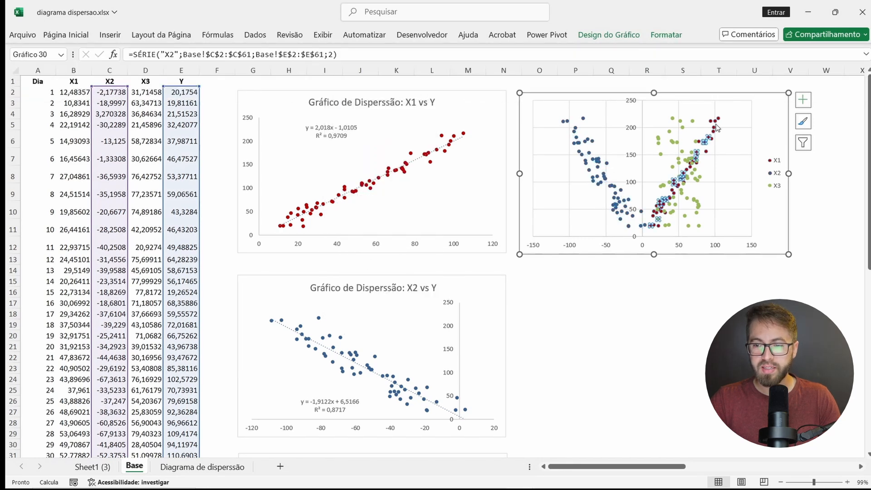
click(655, 37)
click(363, 67)
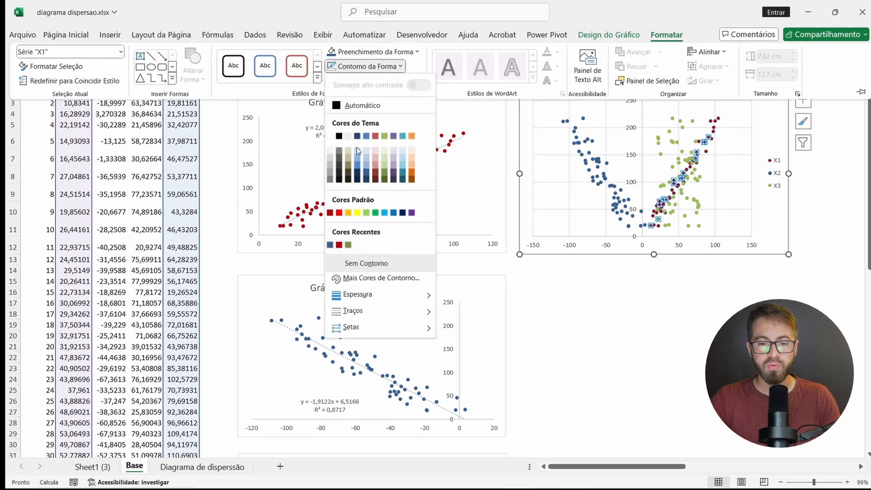
click(363, 264)
click(608, 295)
click(682, 280)
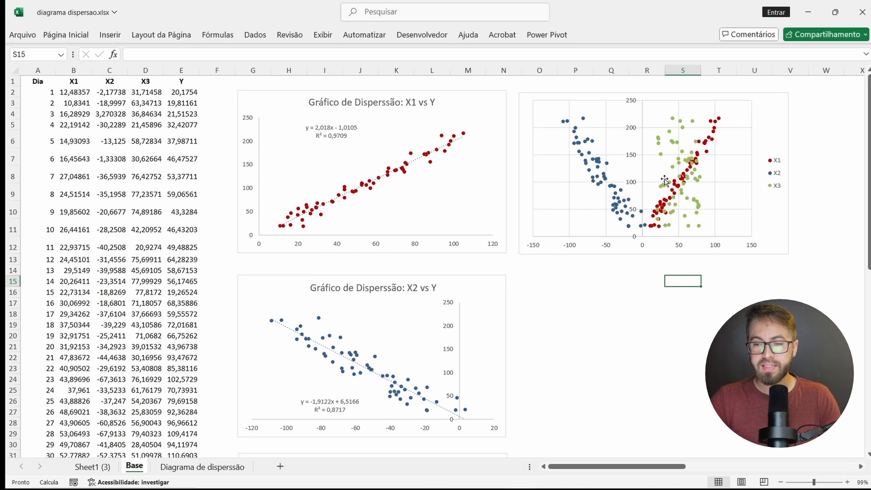
Step: Add a chart title to the combined chart reading "X1, X2 e X3 vs Y"
click(698, 99)
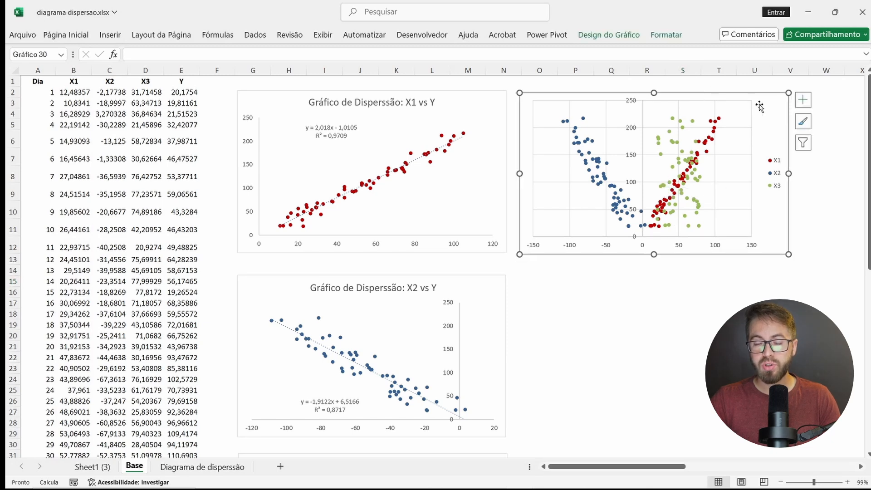
mouse_move(695, 128)
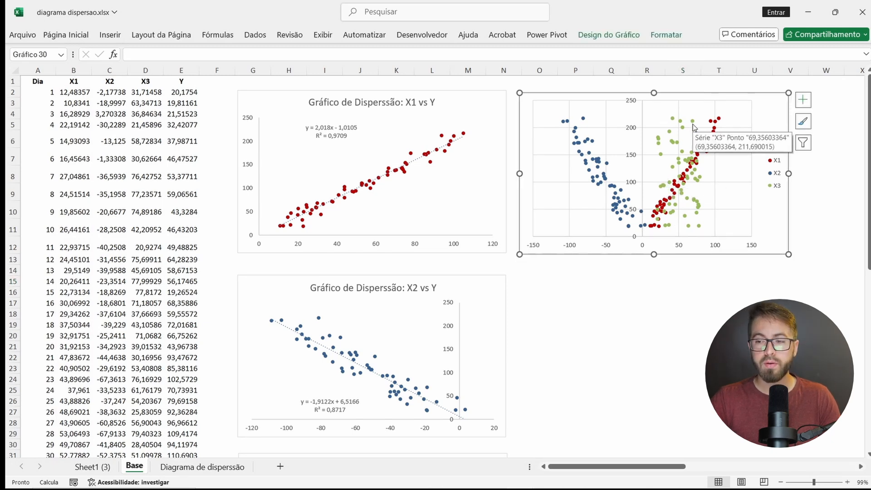
click(803, 100)
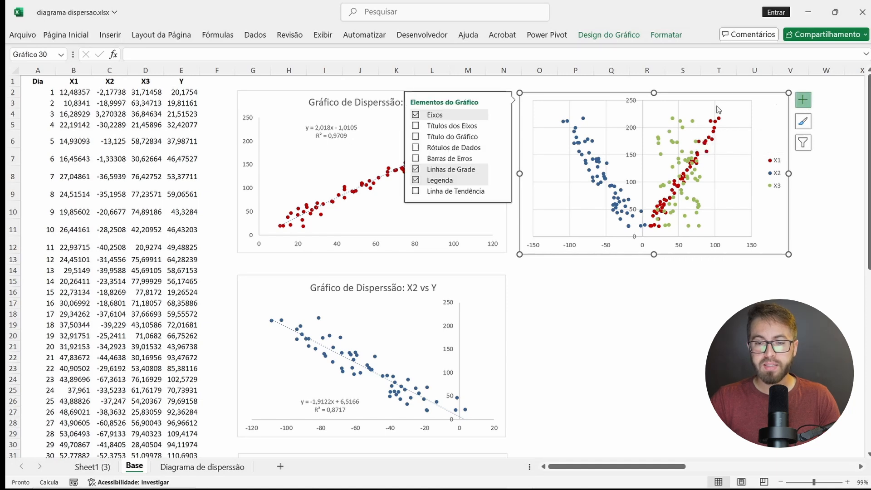
click(415, 136)
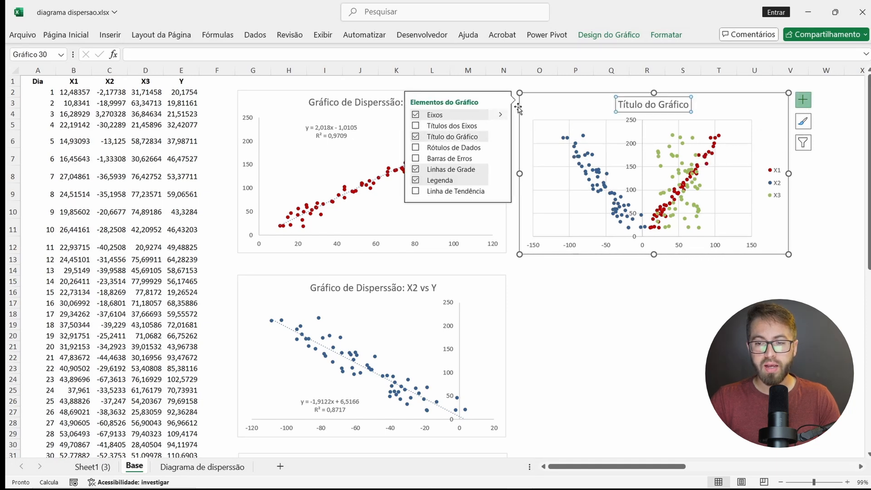
triple_click(644, 101)
text(X1, X2 e)
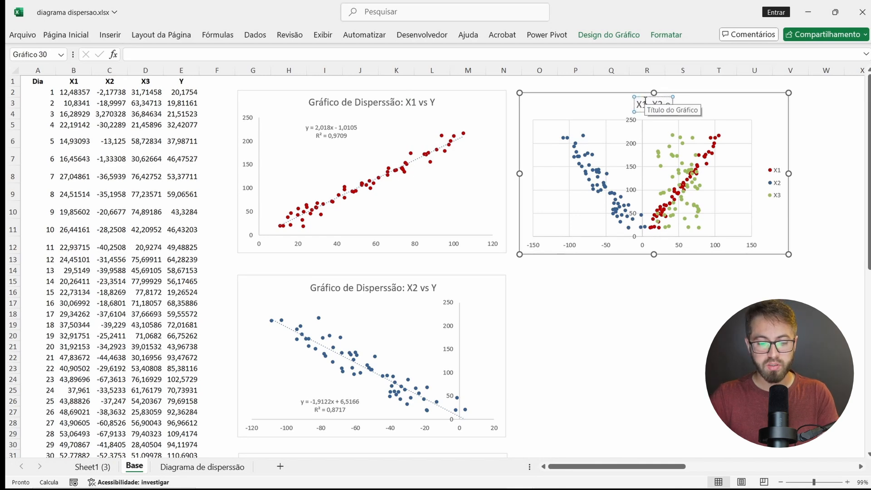
text( X3 vs Y)
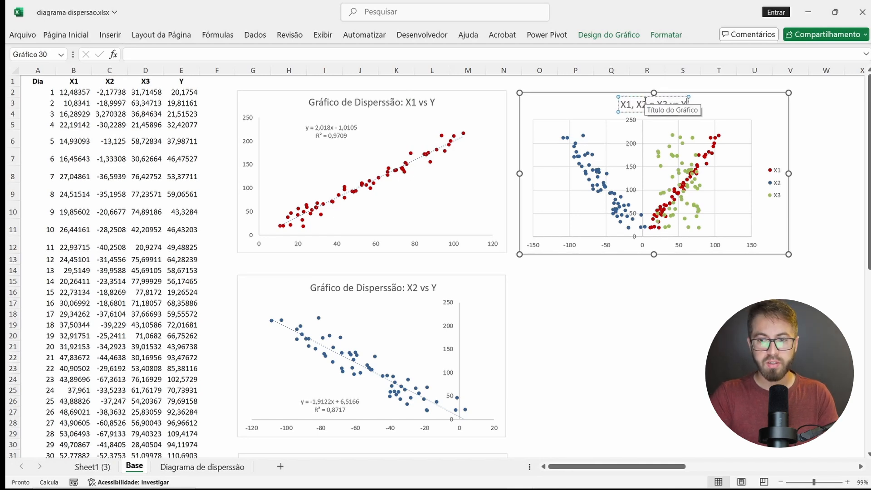
key(Escape)
key(Escape)
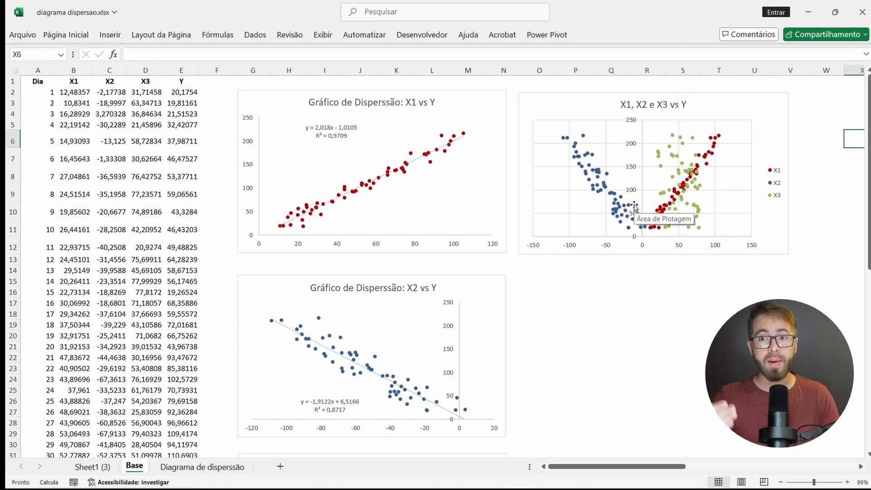
Step: Add linear trendlines to the X2, X3 and X1 series in the combined chart
click(598, 174)
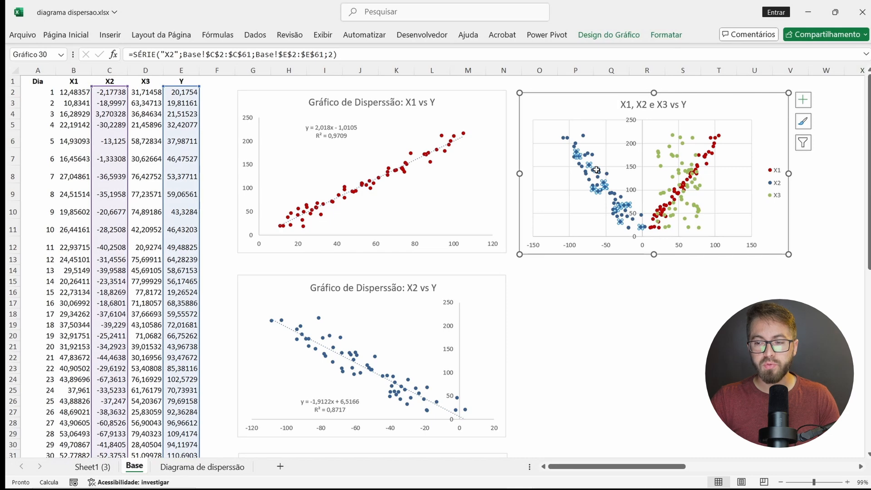
right_click(596, 171)
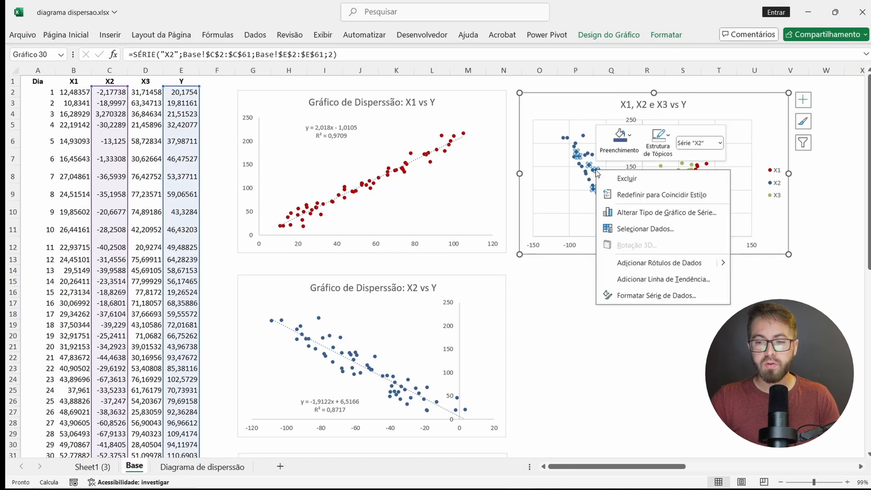
click(666, 279)
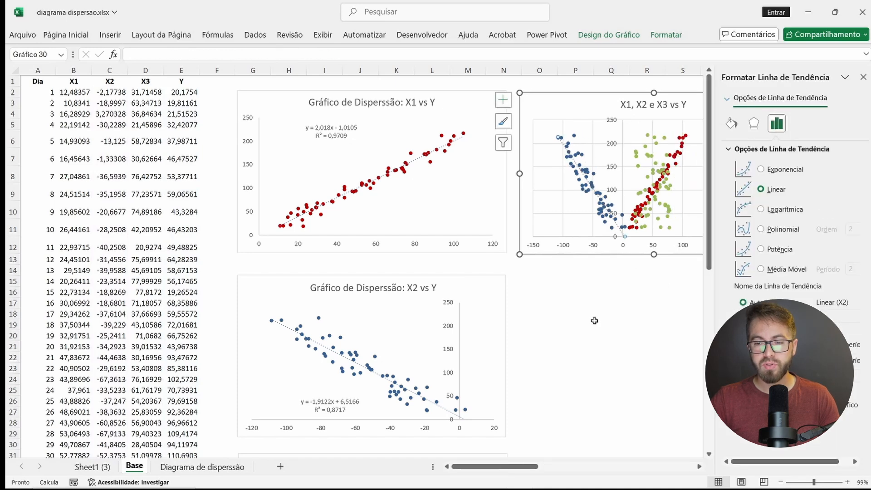
scroll(594, 321, right, 4)
click(498, 283)
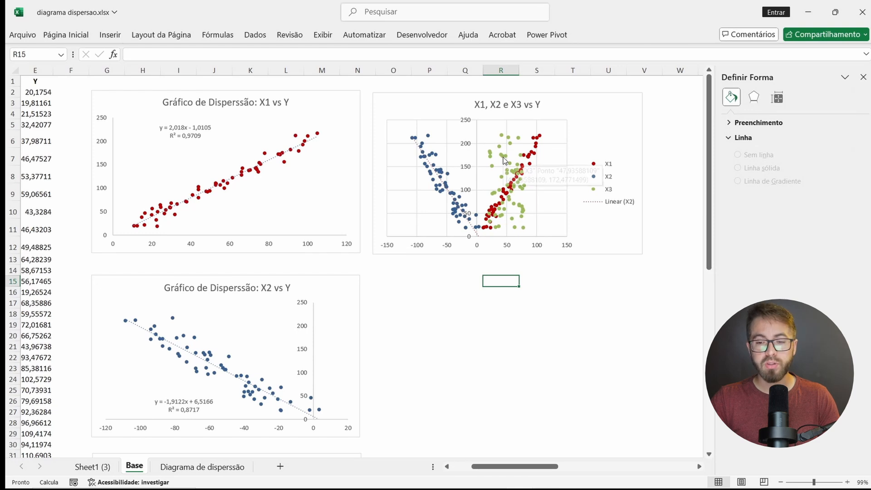
click(504, 161)
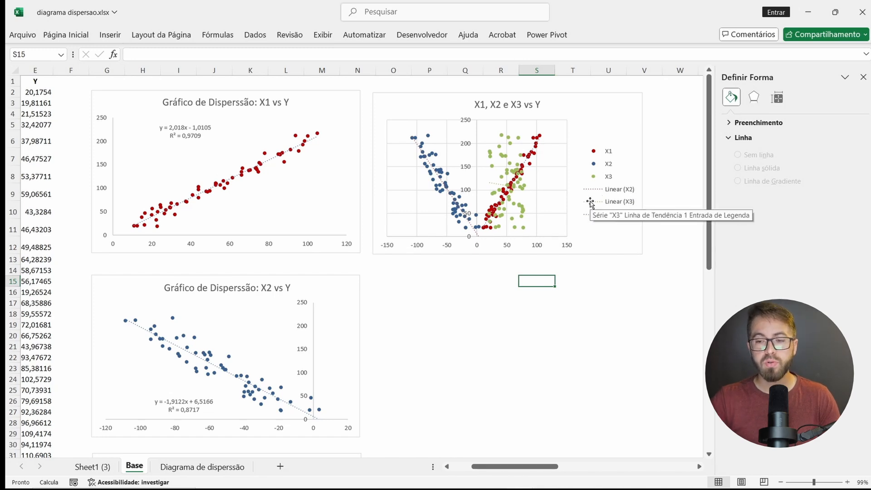
Step: Delete the Linear (X2), Linear (X3) and Linear (X1) entries from the combined chart's legend, keeping the trendlines
click(615, 195)
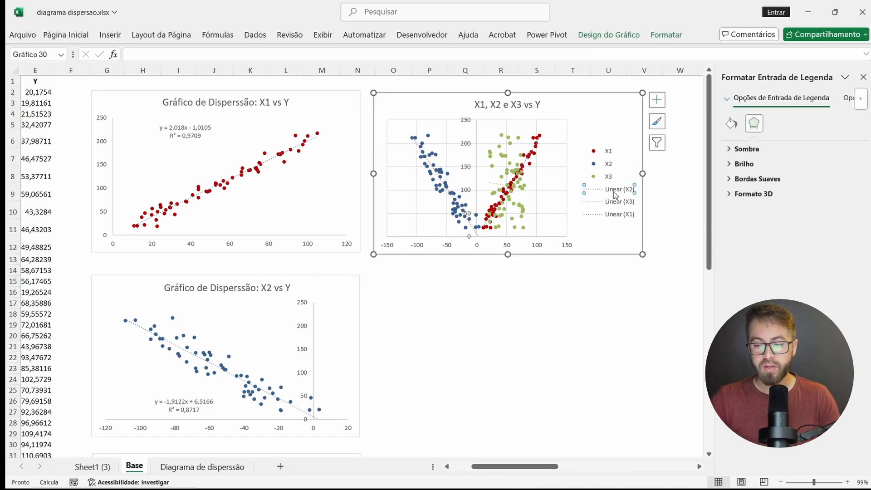
click(598, 277)
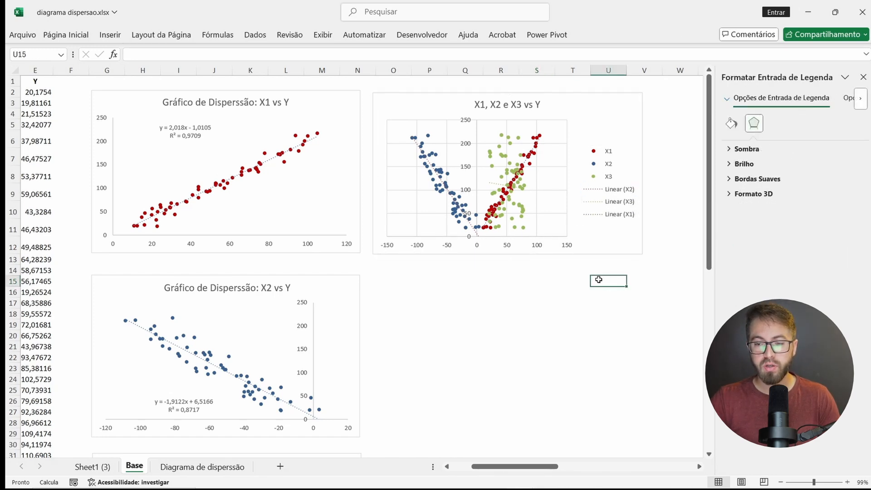
click(623, 214)
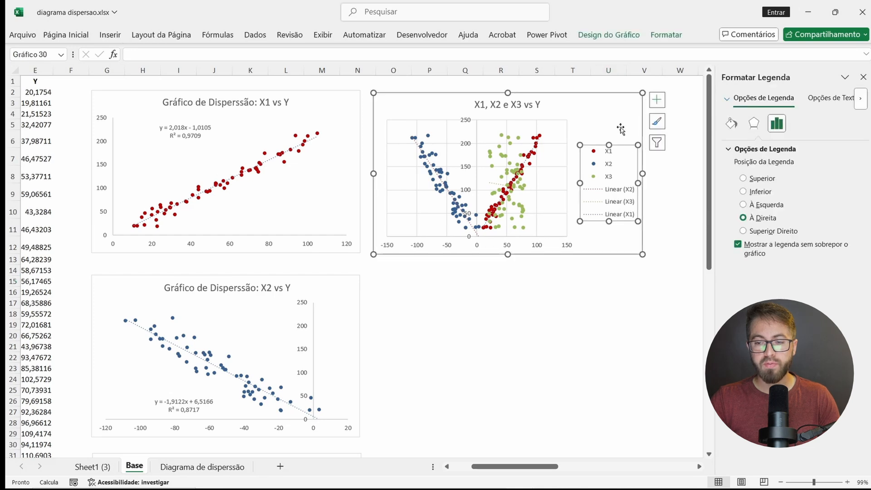
click(611, 193)
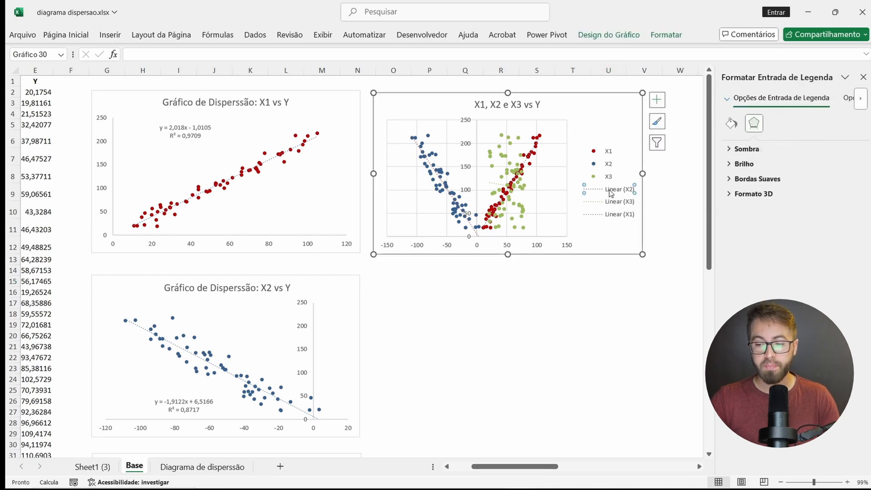
key(Delete)
click(613, 200)
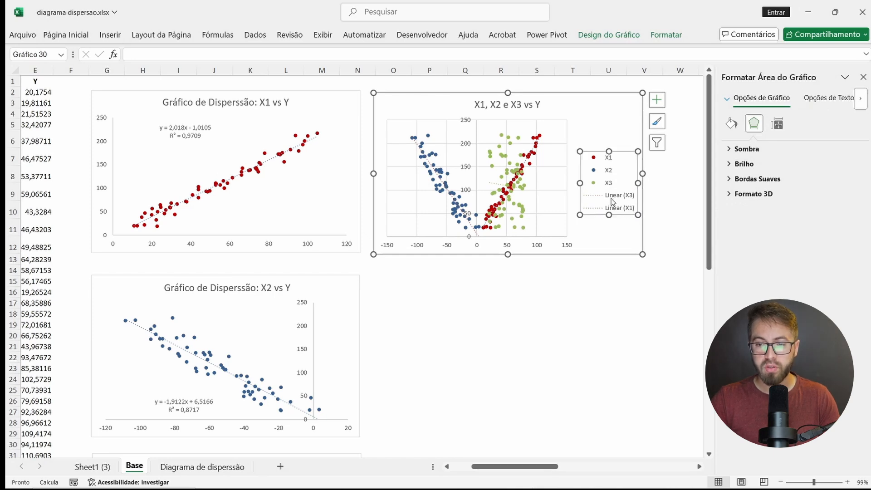
click(613, 200)
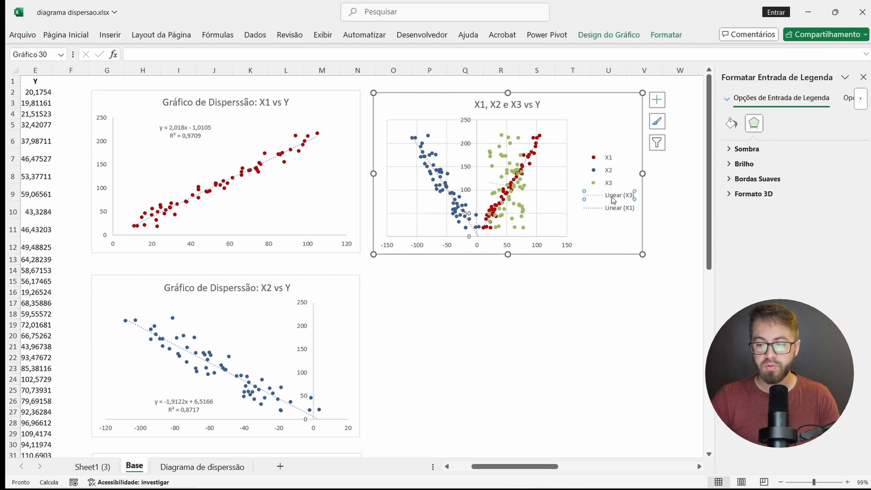
key(Delete)
click(618, 209)
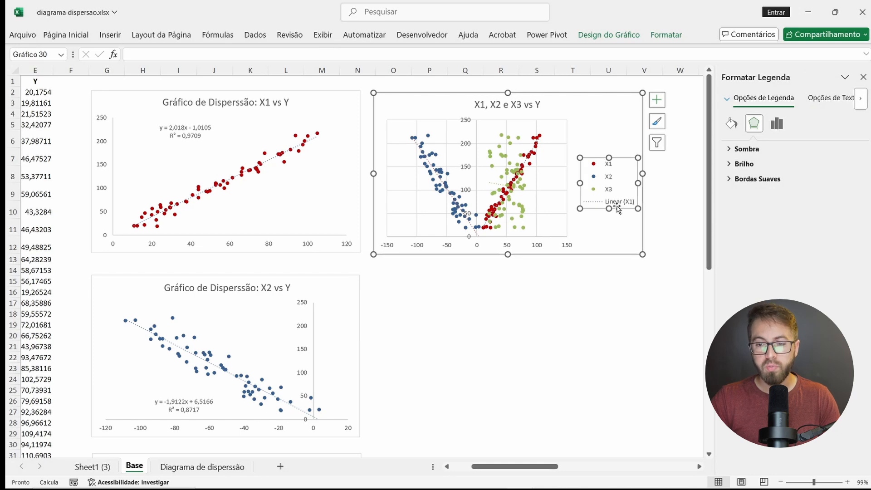
click(620, 204)
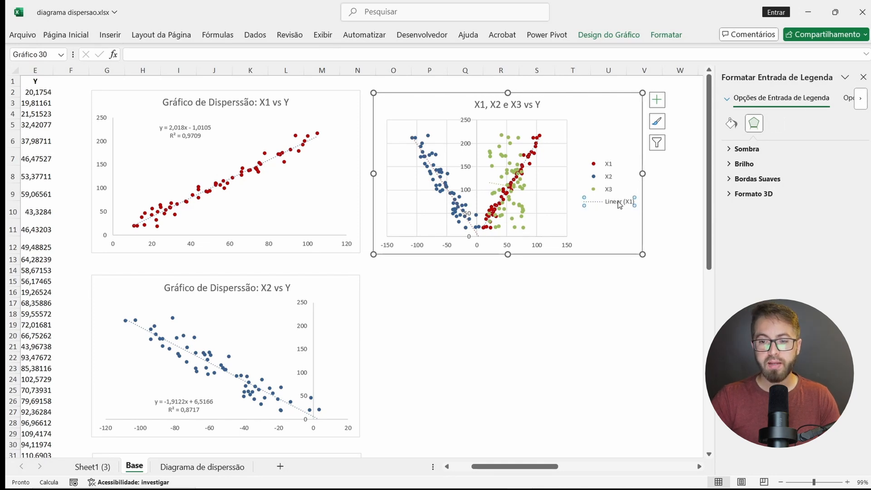
key(Delete)
click(477, 344)
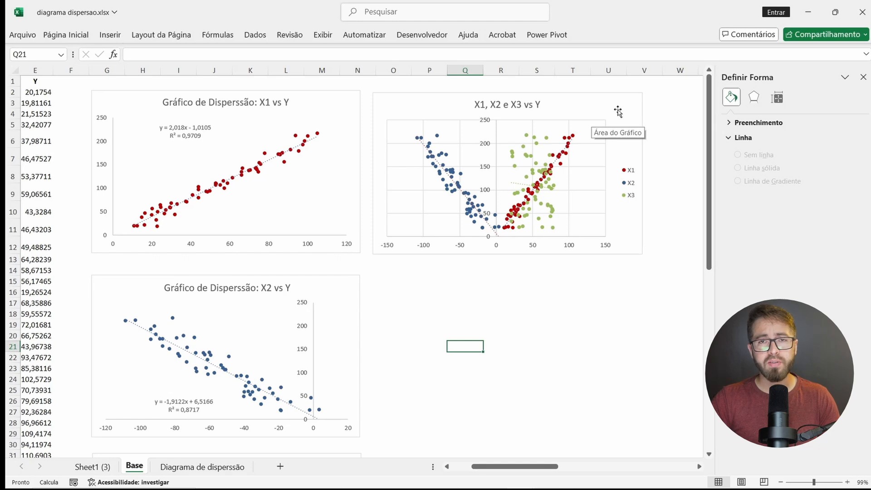
Step: Move the combined chart down beside the X2 vs Y chart and select the X1 vs Y chart
drag(585, 106, 585, 307)
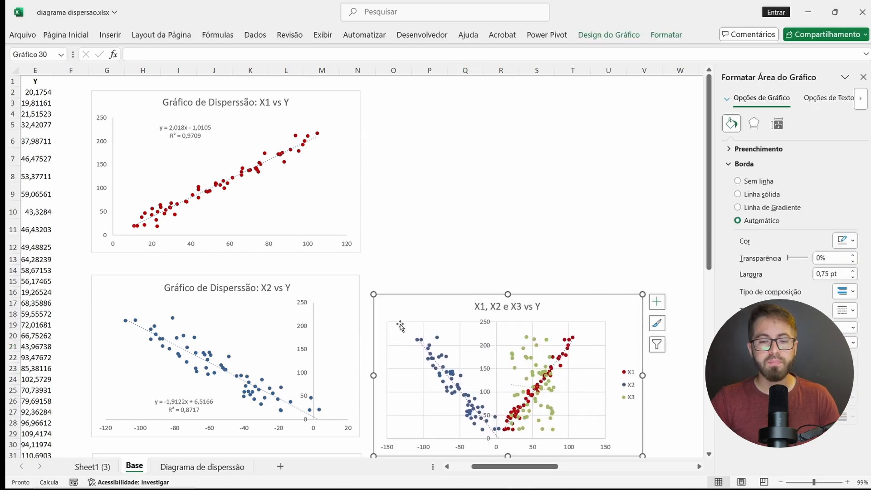
click(358, 121)
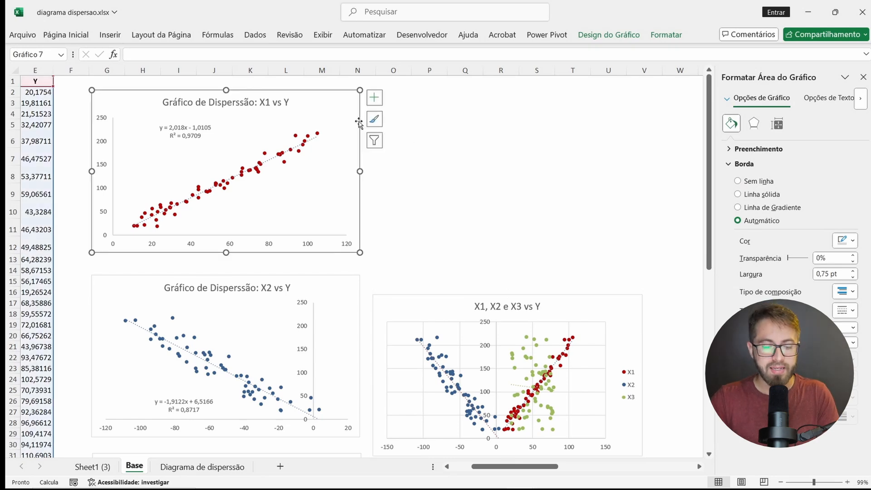
Step: Duplicate the X1 vs Y chart and place the copy beside the original, above the combined chart
key(ctrl+d)
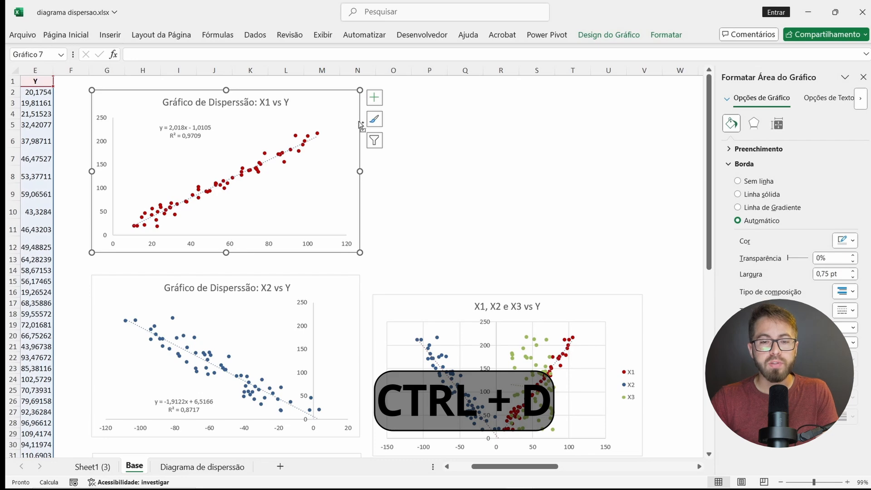
drag(346, 107, 631, 95)
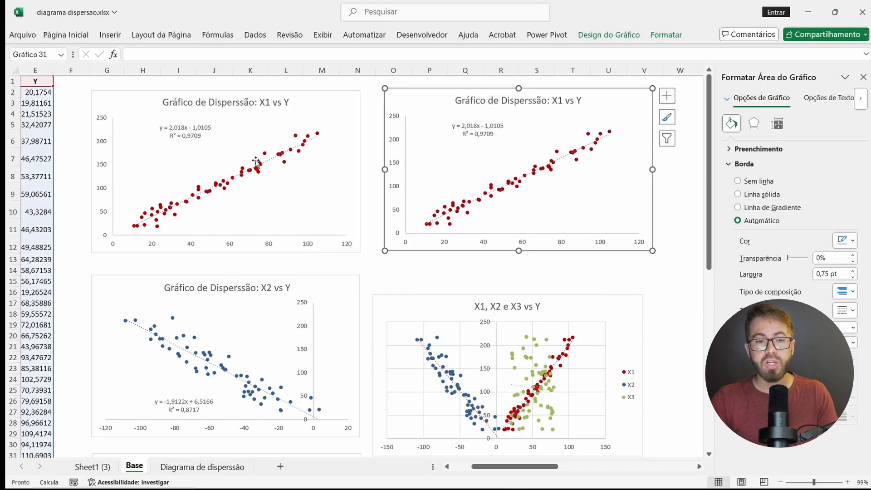
scroll(256, 161, left, 4)
scroll(256, 161, right, 3)
scroll(257, 161, right, 1)
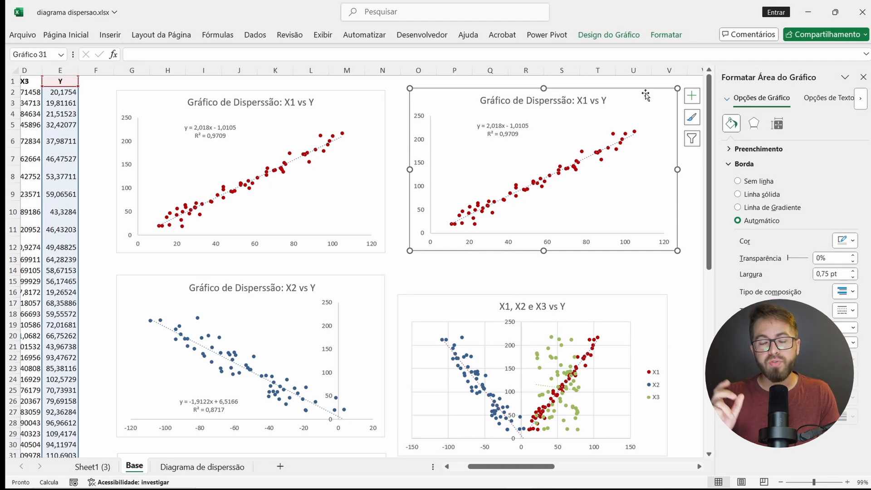
scroll(635, 100, right, 2)
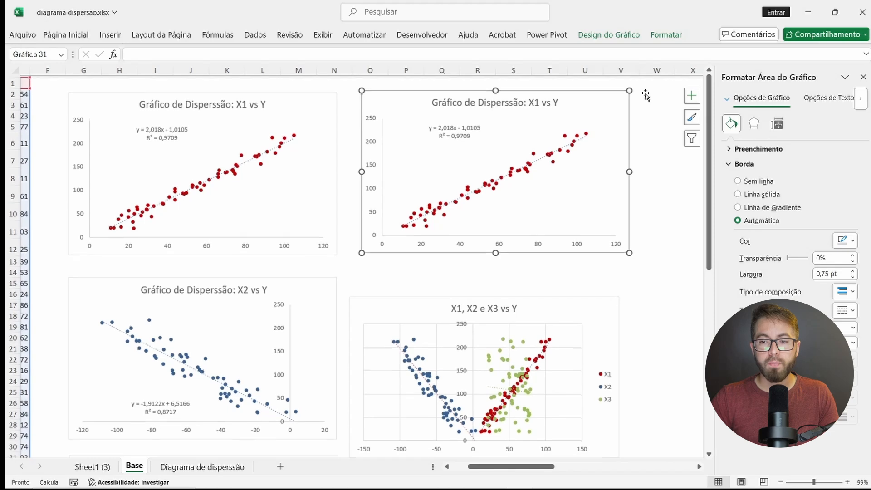
Step: Paste the X1 vs Y chart's data into its duplicate to add a second series
click(684, 98)
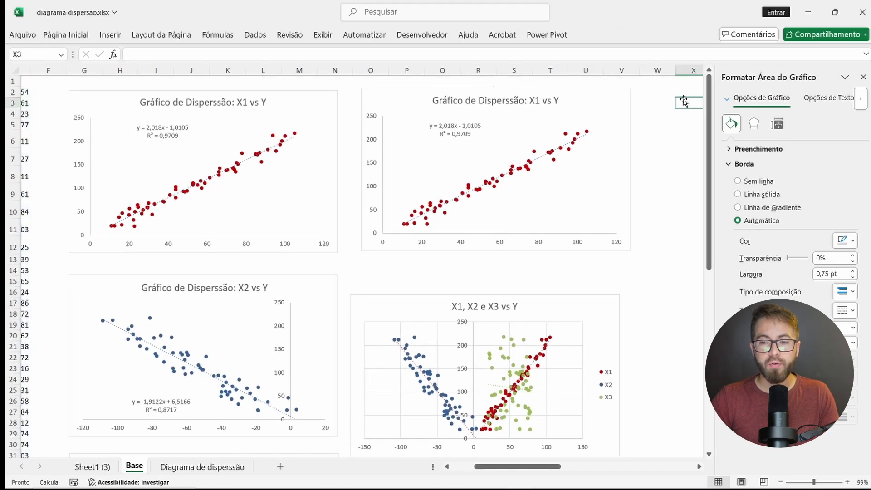
click(603, 97)
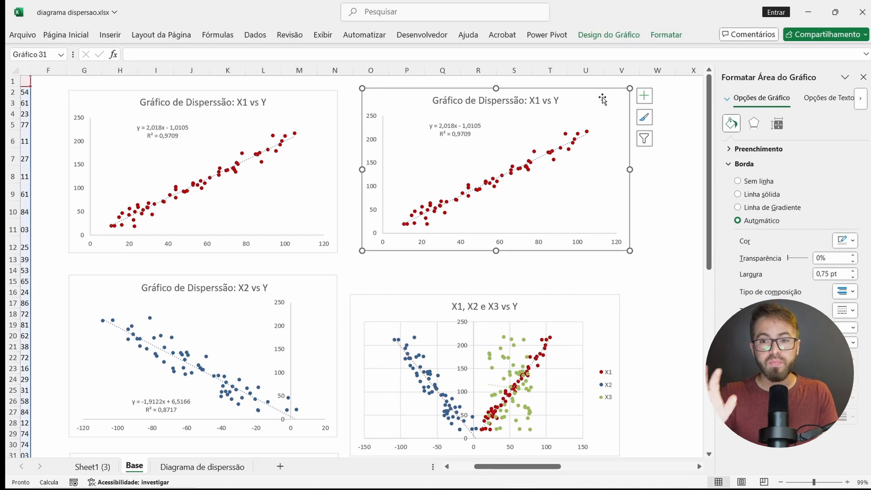
key(Delete)
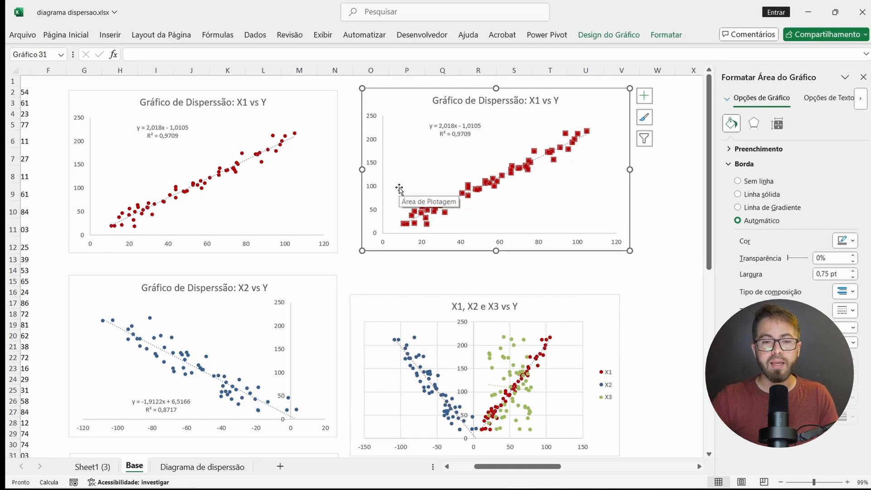
Step: Shift the second series' X values in the duplicate chart to the X2 column, range C2:C61
scroll(400, 188, left, 3)
scroll(399, 188, left, 1)
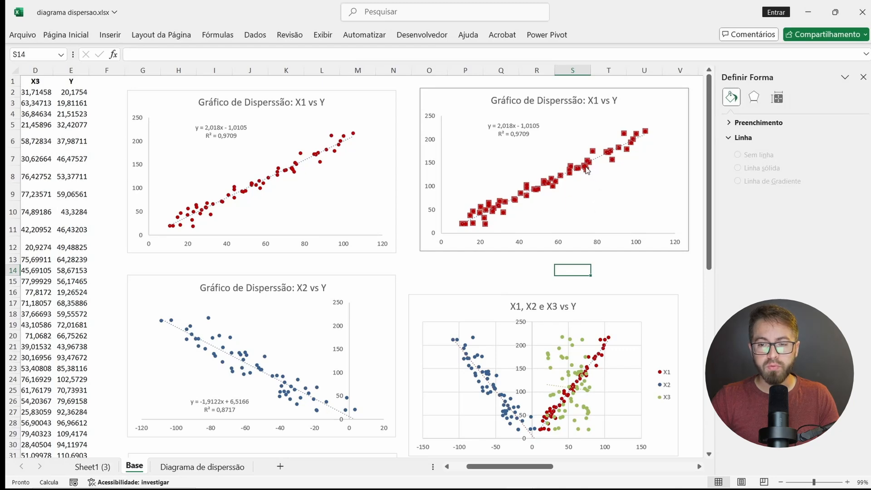
click(592, 193)
click(585, 167)
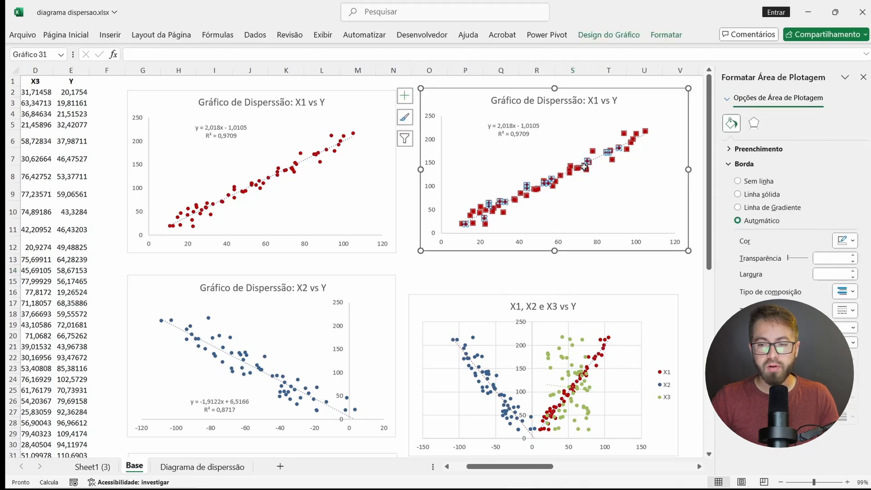
scroll(584, 167, left, 2)
scroll(585, 167, left, 1)
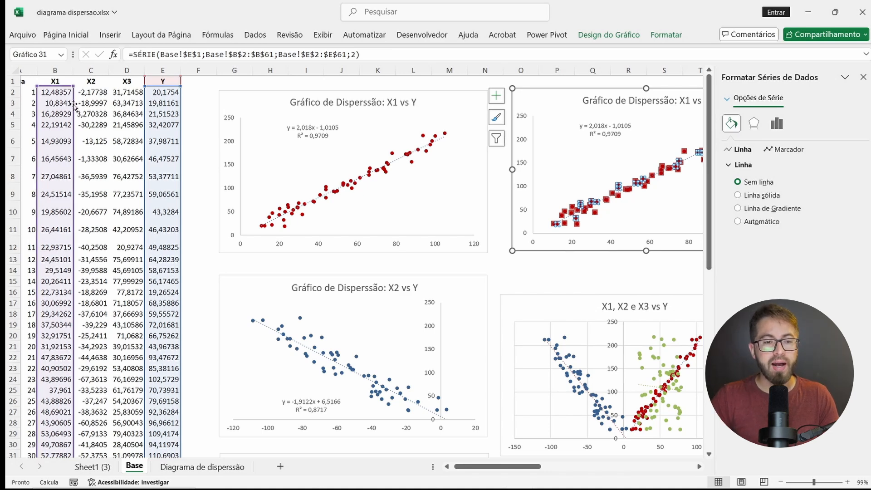
drag(74, 106, 84, 106)
Step: Copy the X3 vs Y chart and paste it into the duplicate chart as a third series
scroll(545, 205, right, 3)
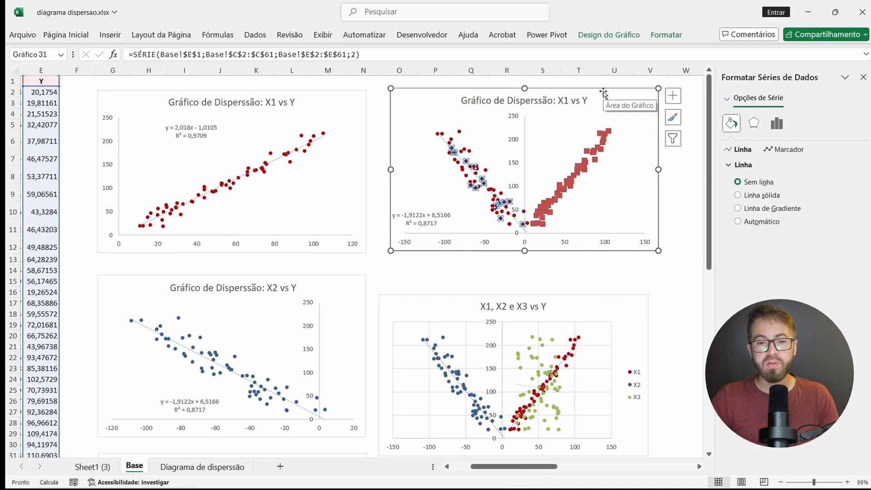
click(336, 97)
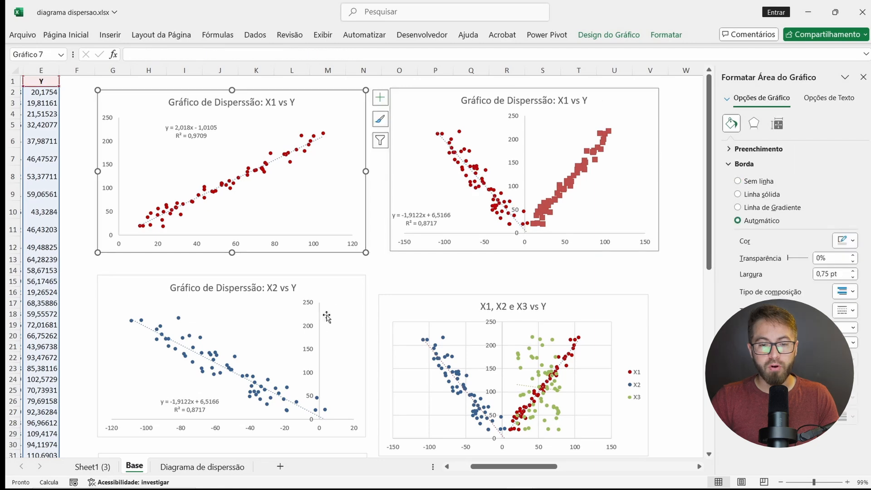
scroll(339, 310, down, 3)
scroll(340, 310, down, 3)
scroll(340, 306, up, 2)
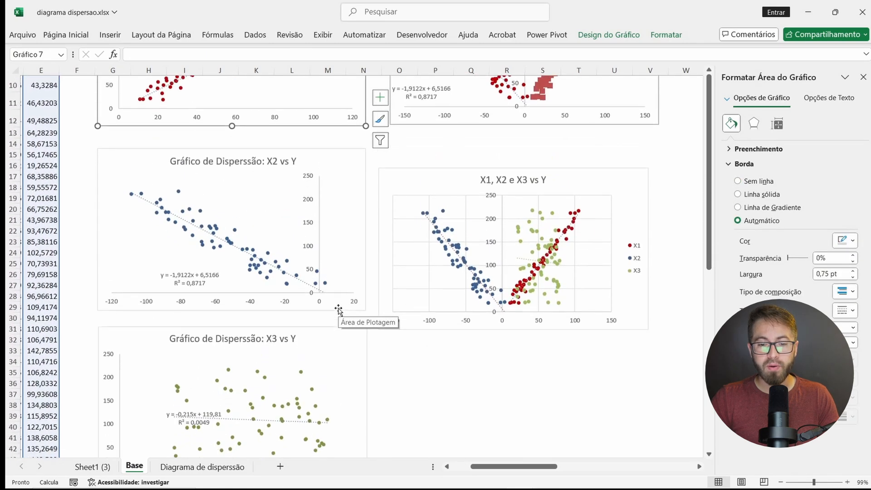
click(343, 343)
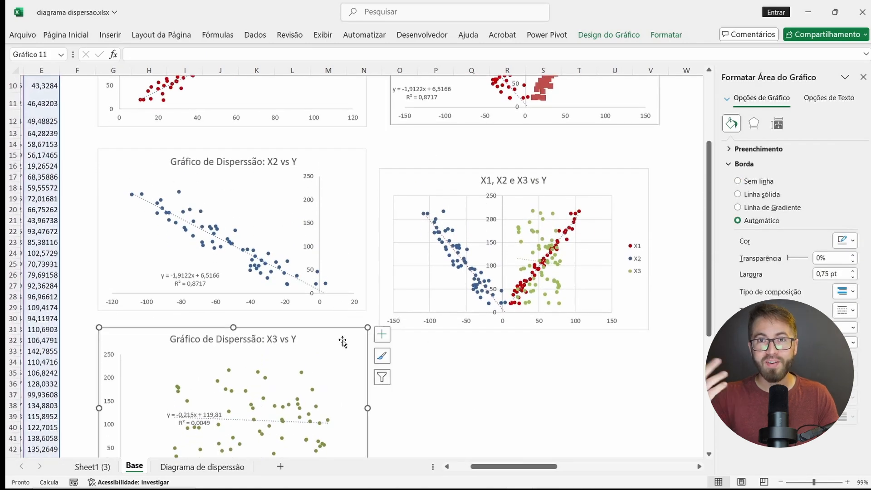
scroll(342, 341, up, 5)
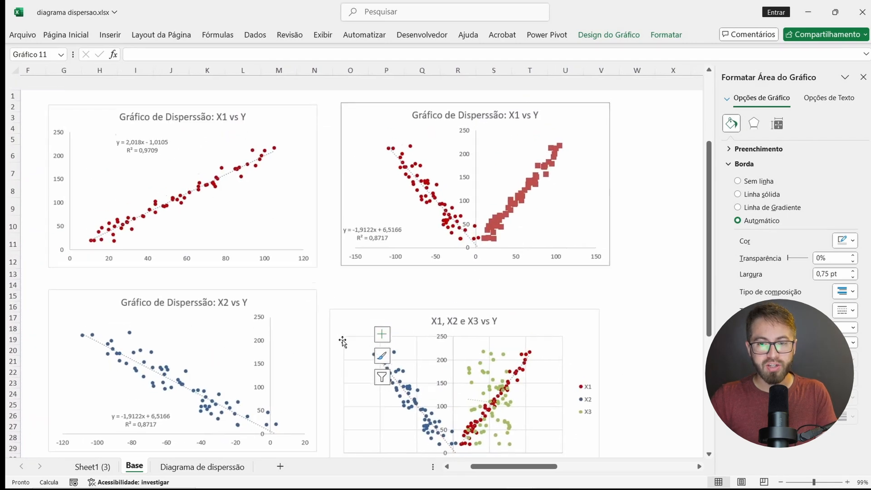
scroll(342, 341, right, 2)
click(599, 91)
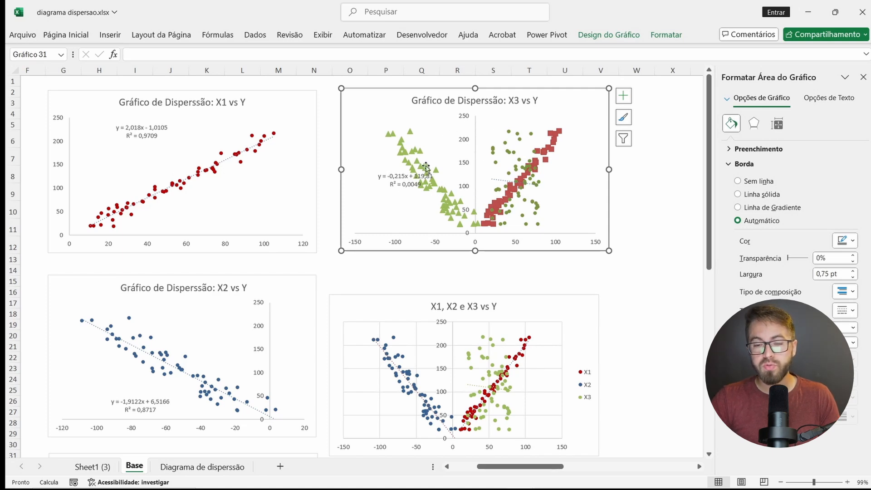
Step: Delete the trendline equation label and the trendline from the duplicate chart
click(399, 186)
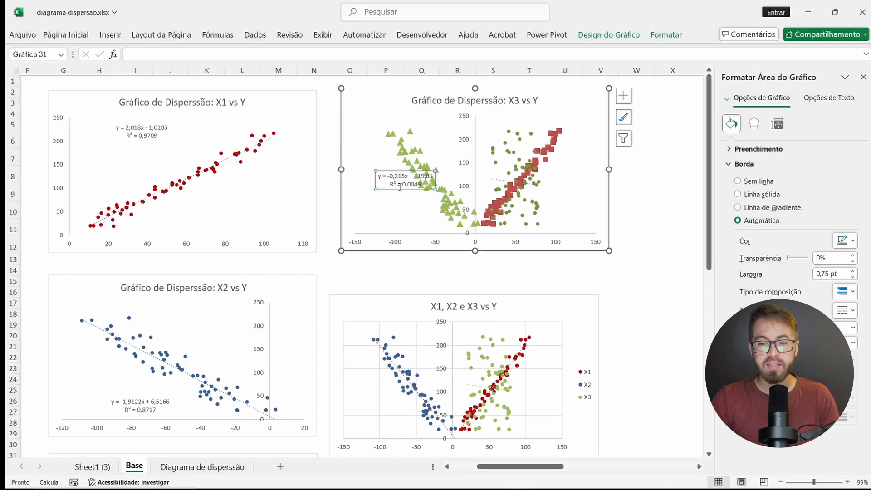
key(Delete)
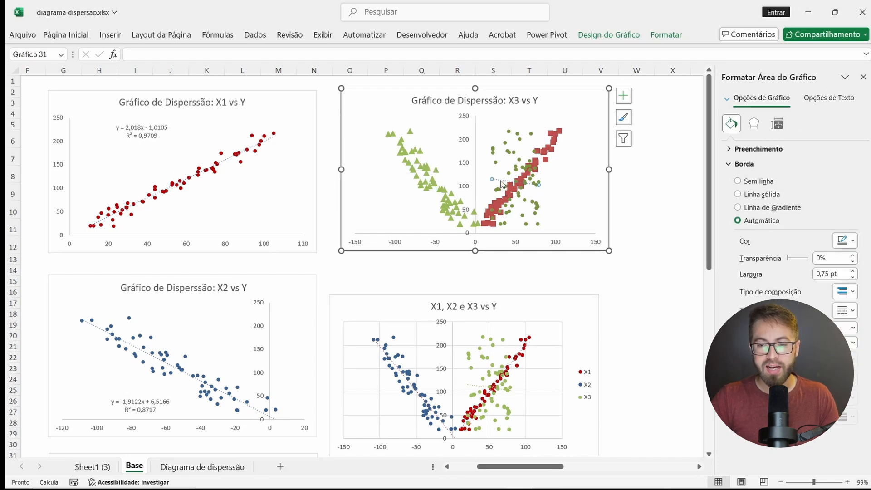
click(502, 183)
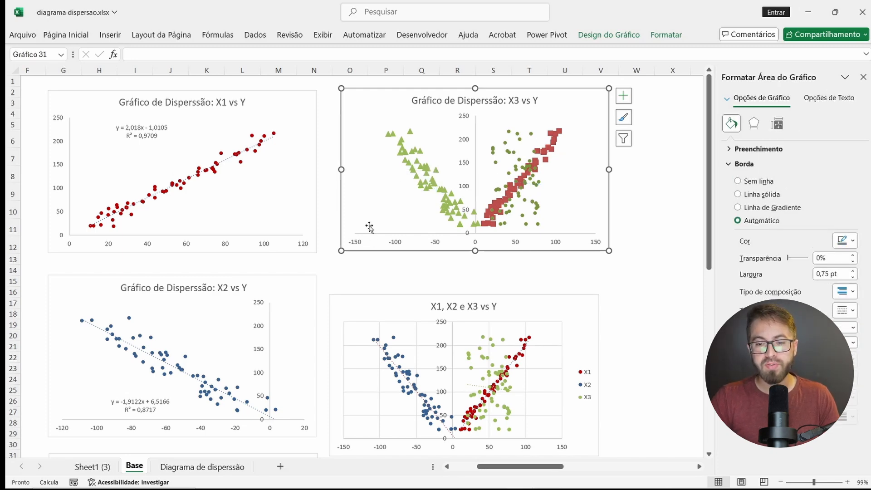
Step: Change the X2 and X1 series markers in the duplicate chart to built-in circles, setting the X2 markers to size 4
click(402, 145)
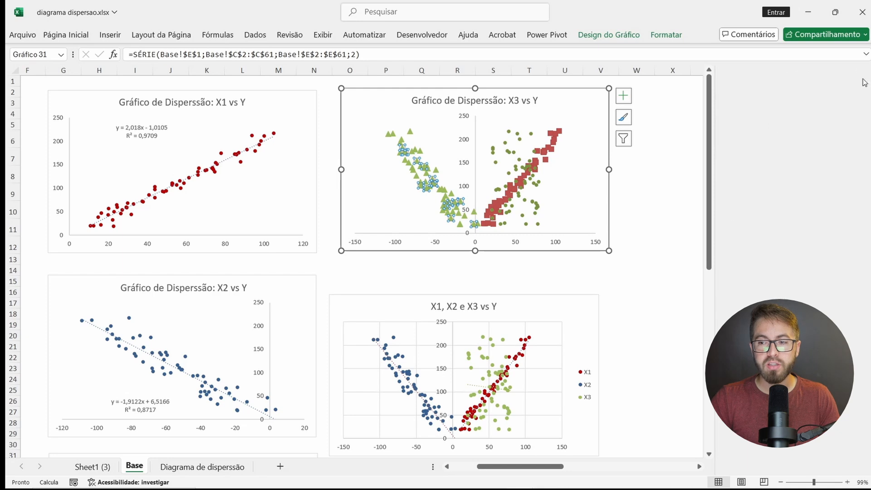
click(863, 78)
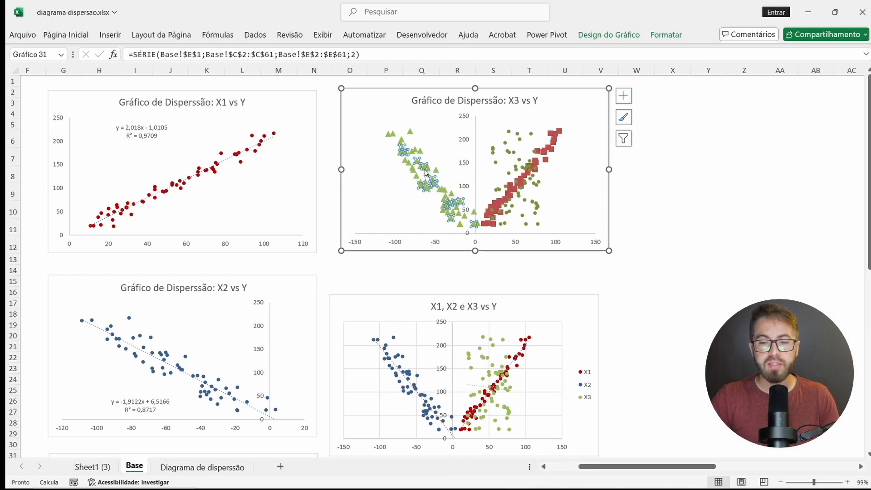
right_click(424, 169)
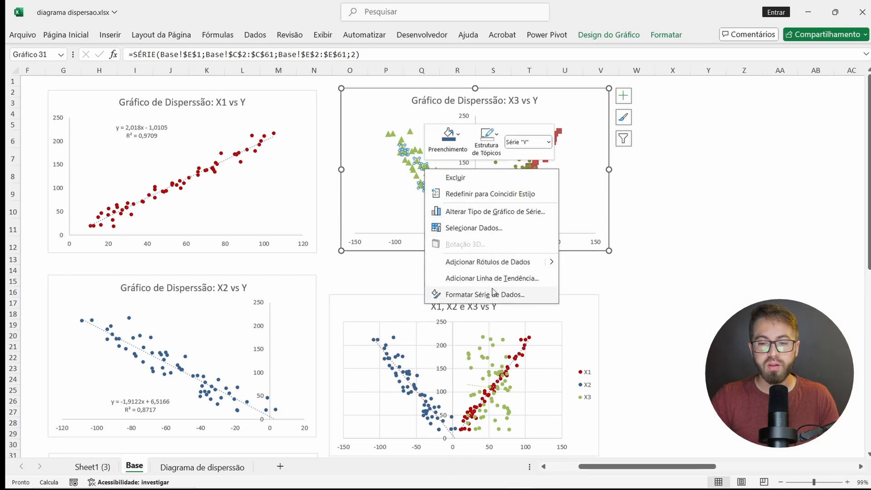
click(494, 295)
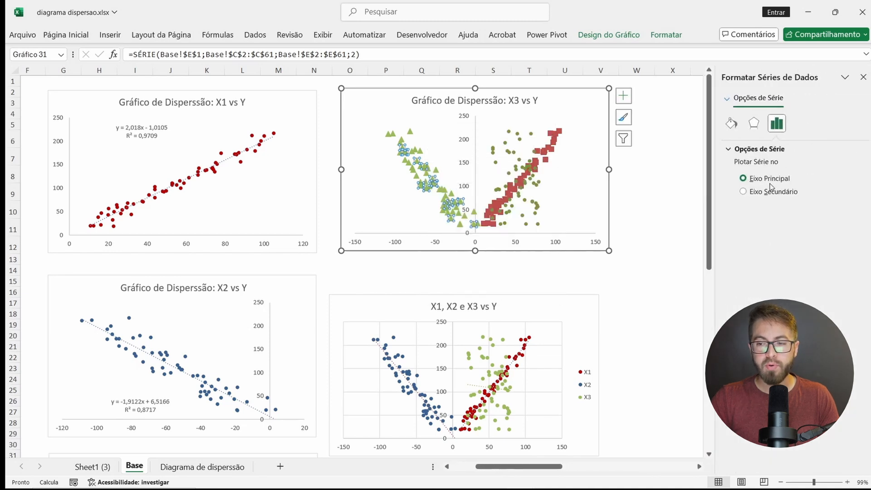
click(732, 124)
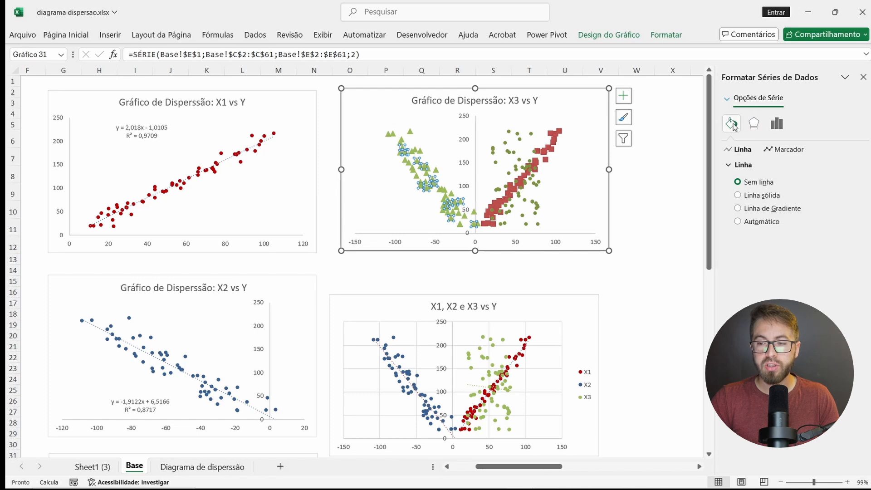
click(785, 151)
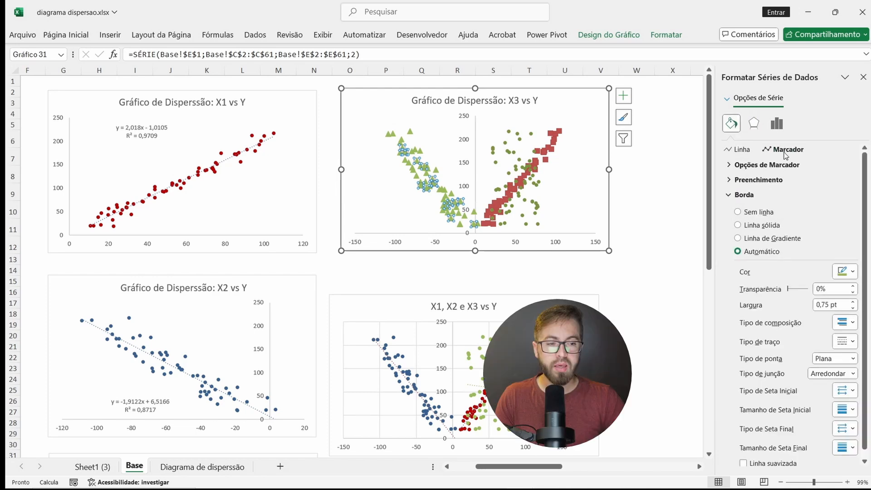
click(733, 166)
click(741, 208)
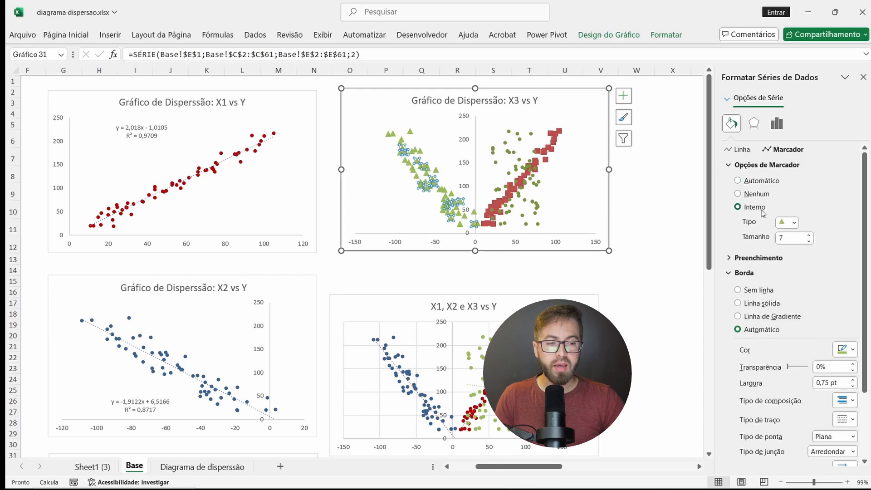
click(794, 223)
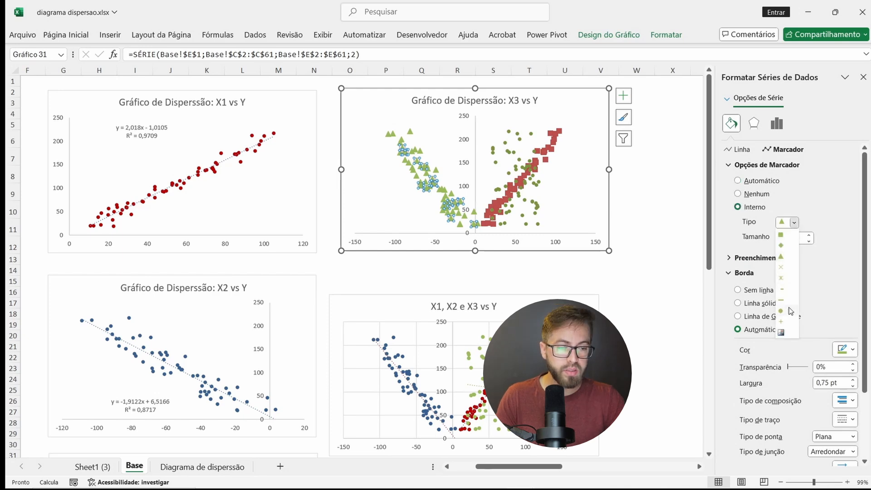
click(783, 311)
click(809, 241)
click(809, 242)
click(809, 241)
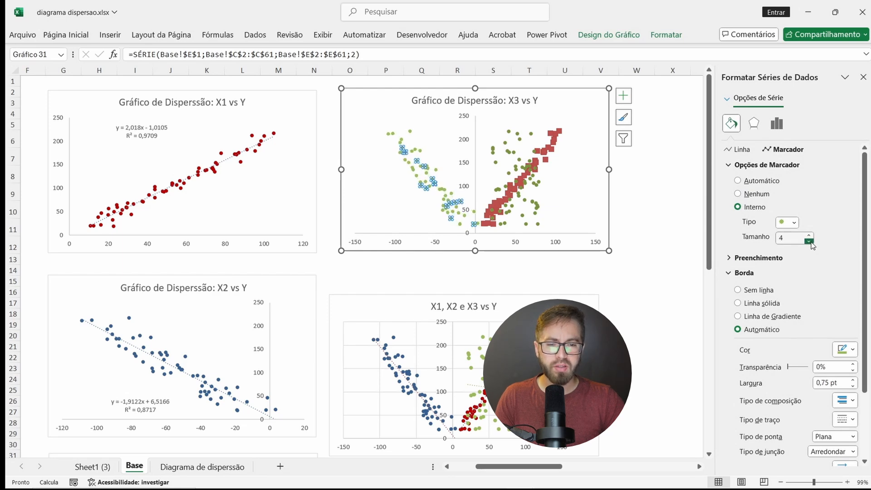
click(552, 150)
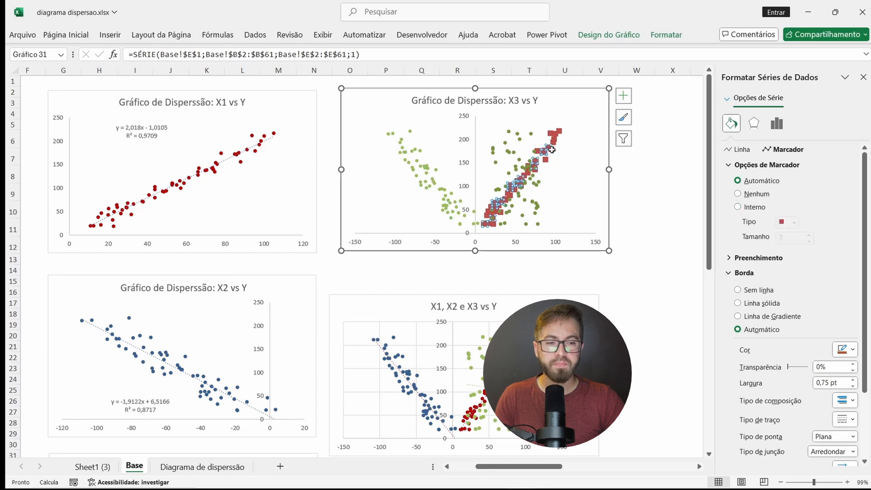
click(637, 210)
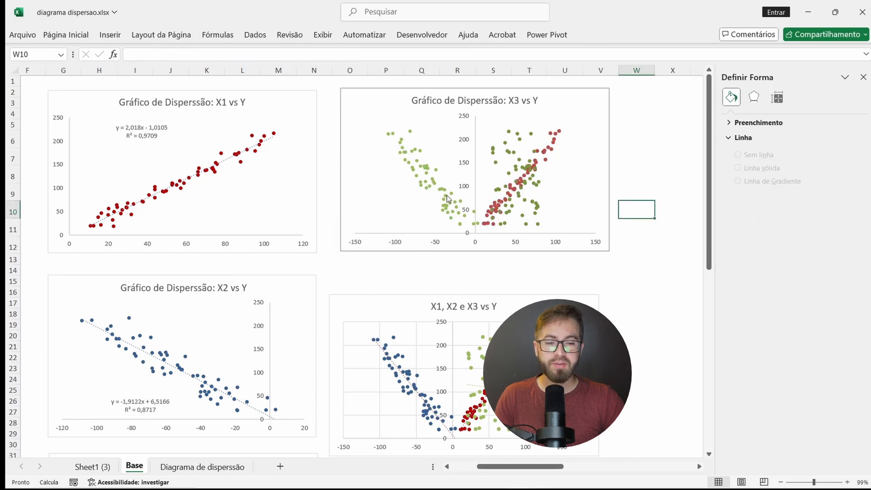
Step: Delete the duplicate three-series chart without a legend and move the combined chart up beside the X1 vs Y chart
click(604, 101)
key(Delete)
drag(539, 301, 560, 139)
drag(560, 138, 549, 99)
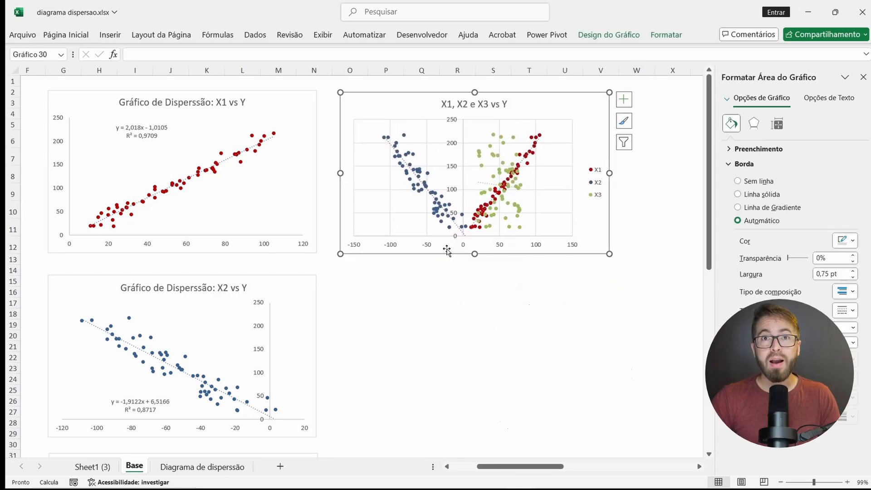
scroll(447, 250, left, 2)
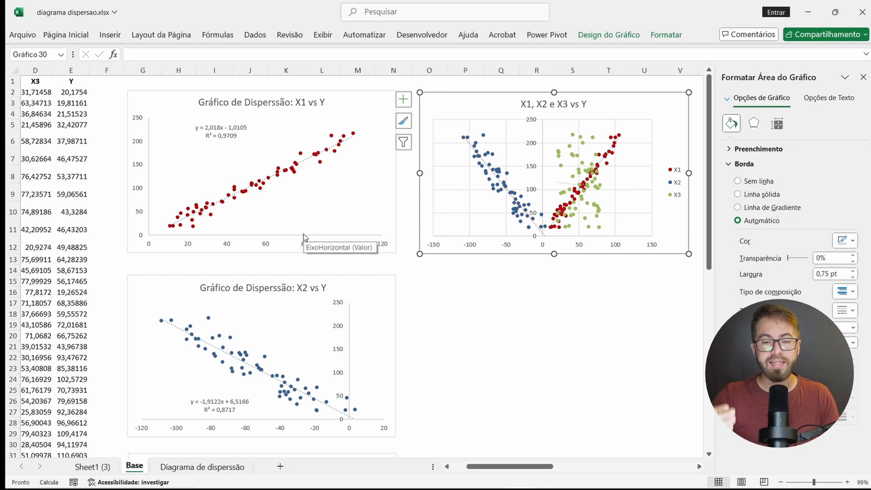
Step: Copy the X1 vs Y chart and paste the copy below the combined chart
click(329, 253)
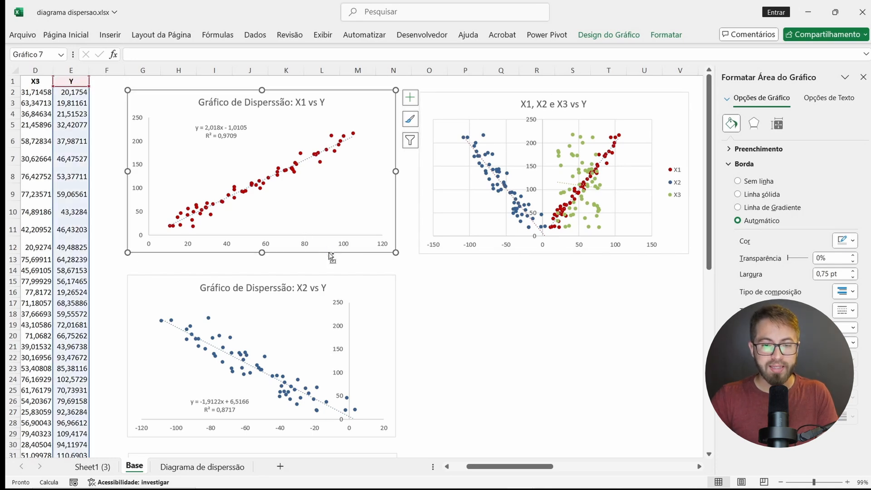
key(ctrl+c)
click(461, 268)
key(ctrl+v)
scroll(463, 276, right, 3)
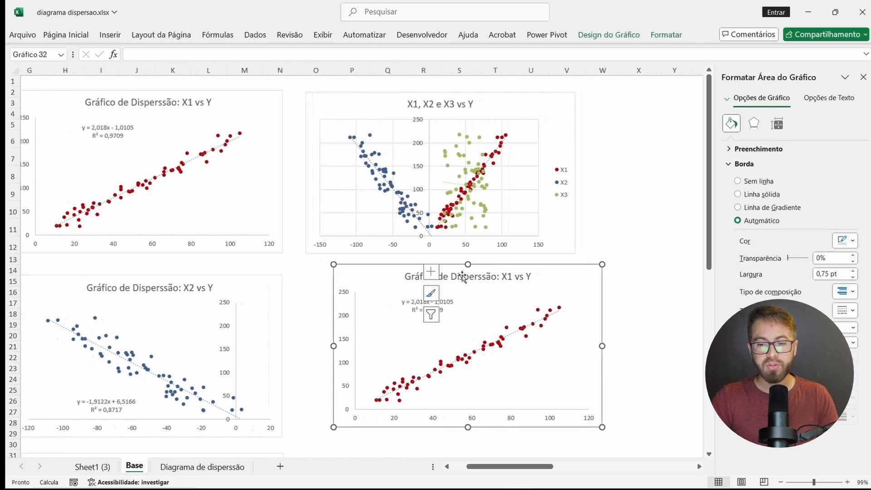
Step: Change the copied X1 vs Y chart to a scatter with smooth lines and markers, and delete its trendline
ctrl+scroll(380, 356, up, 8)
ctrl+scroll(380, 356, down, 4)
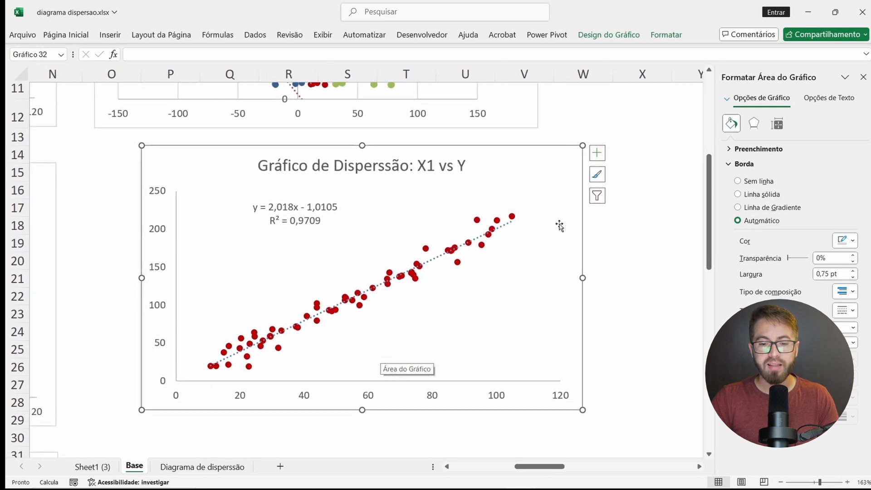
click(477, 222)
click(630, 37)
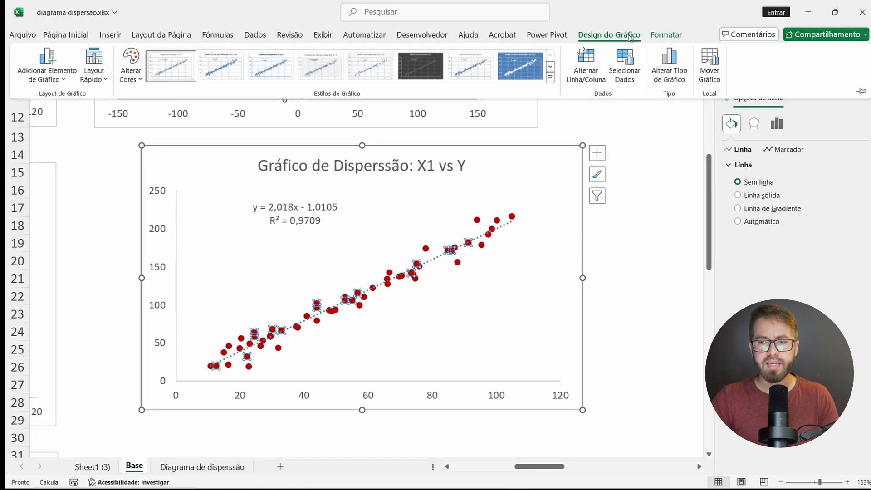
click(668, 63)
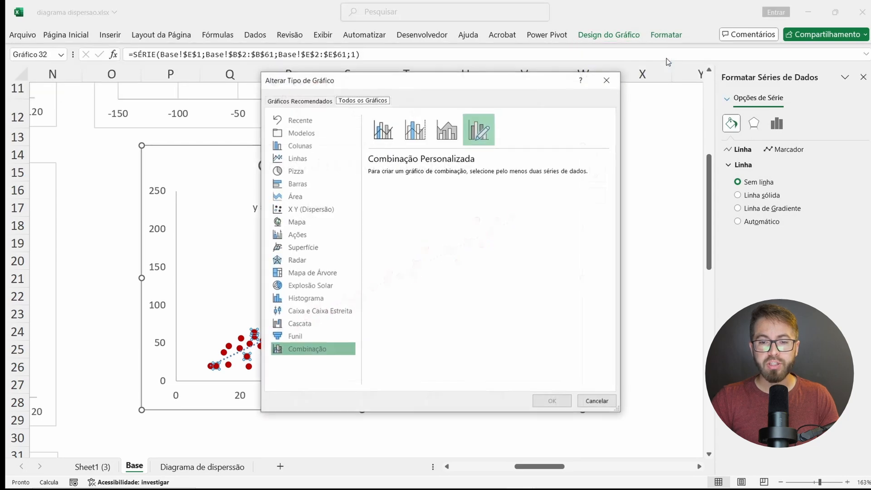
click(316, 212)
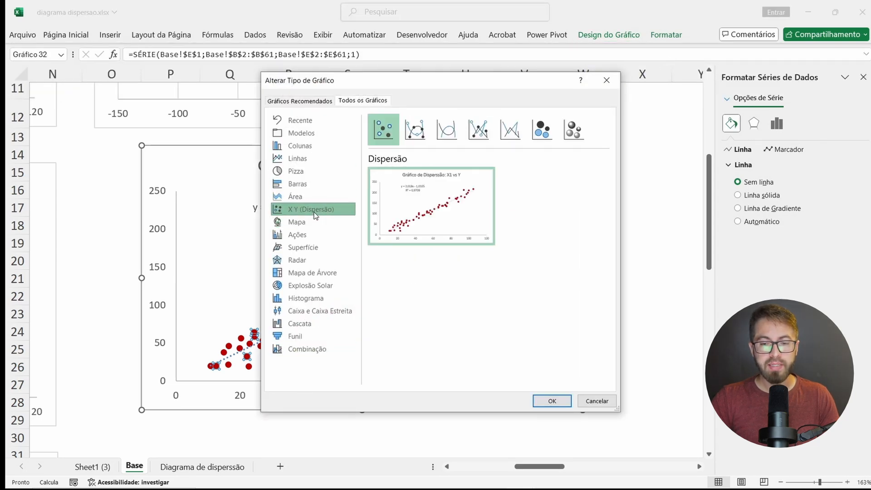
click(416, 132)
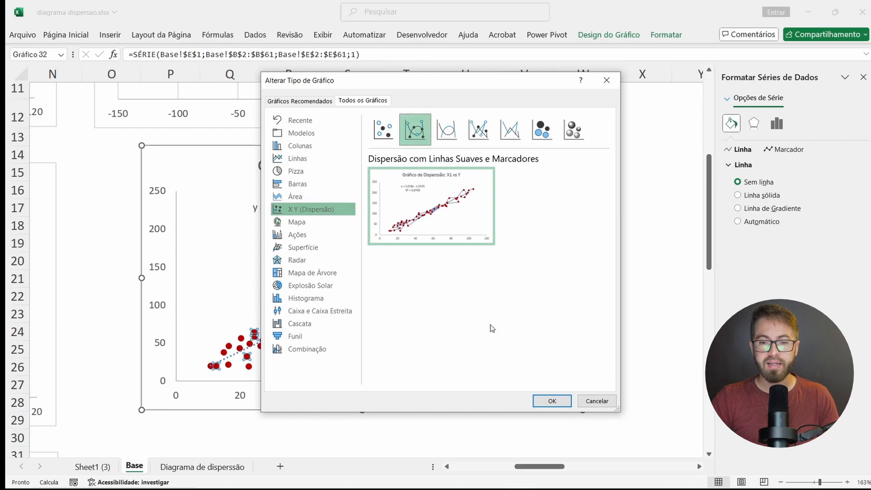
click(536, 402)
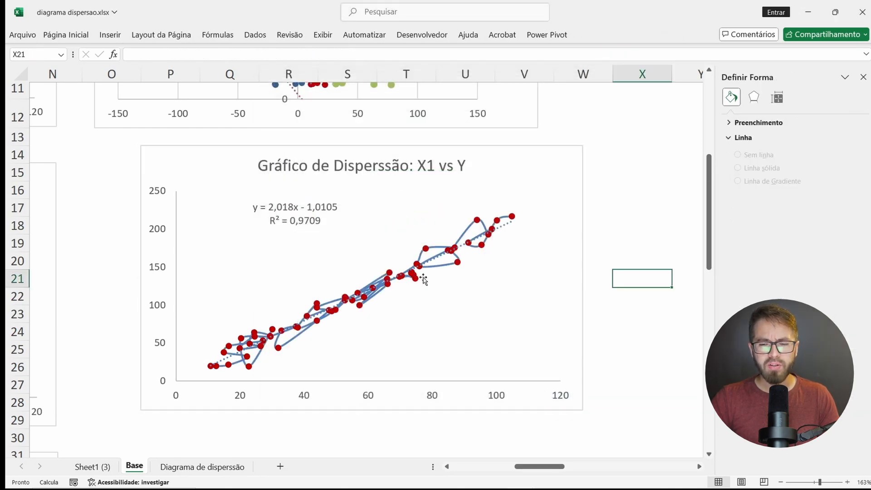
double_click(505, 227)
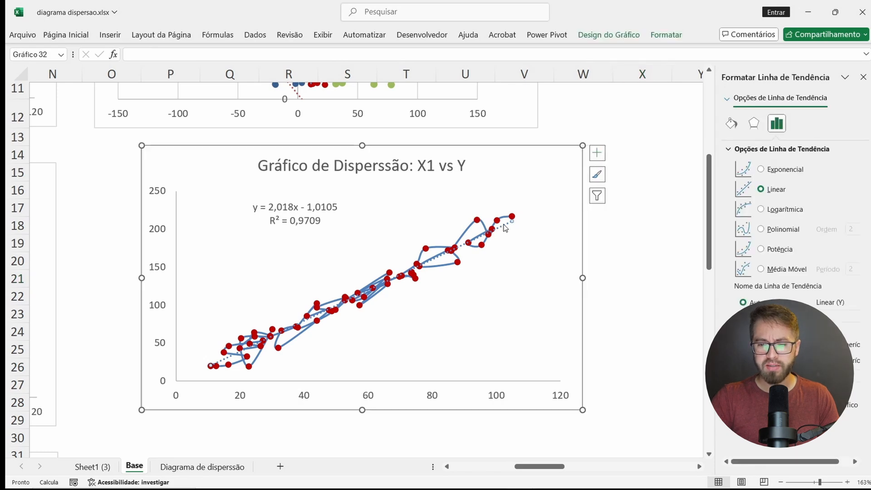
key(Delete)
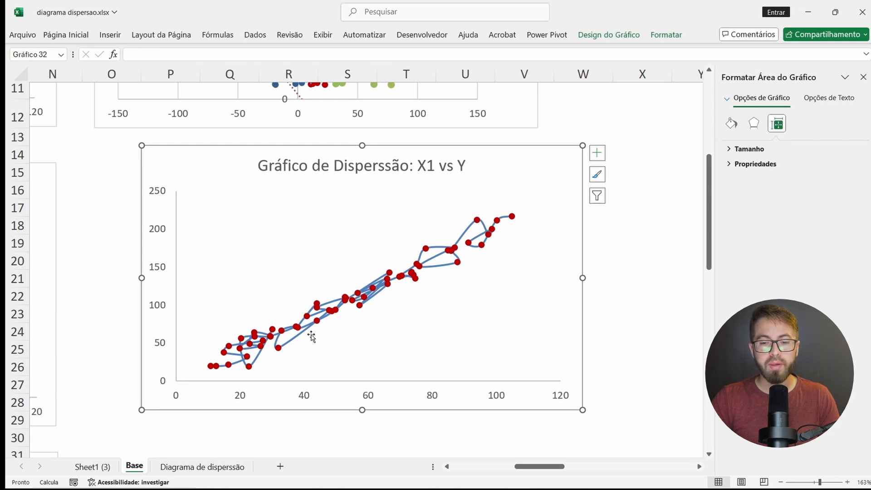
Step: Examine the Dia and X1 values in rows 2 to 5 of the data table alongside the X1 vs Y chart
scroll(303, 247, left, 8)
scroll(303, 247, up, 4)
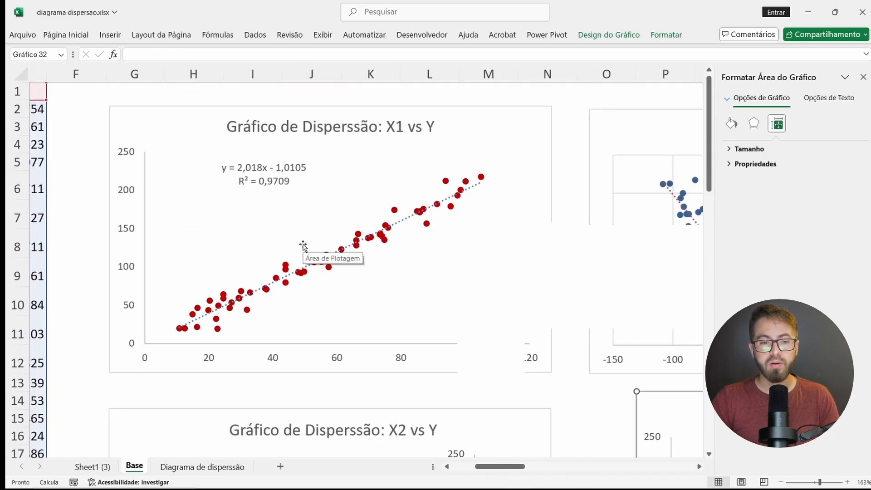
scroll(303, 246, left, 5)
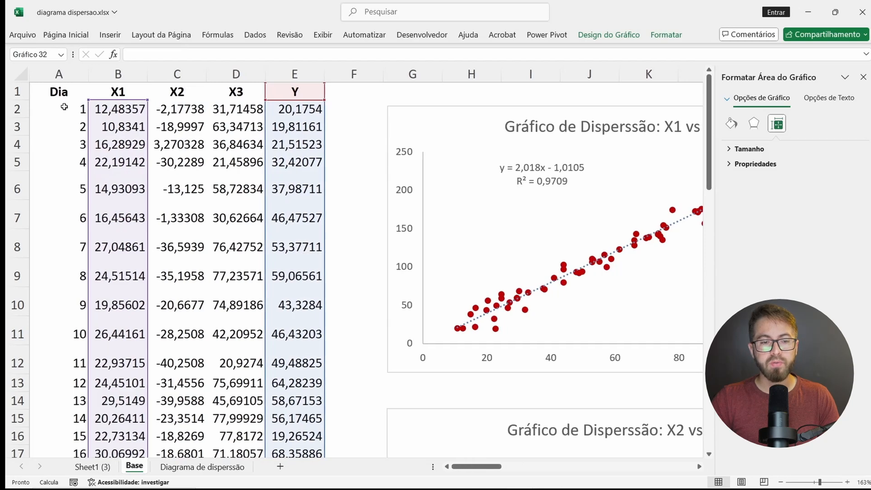
click(81, 109)
click(123, 110)
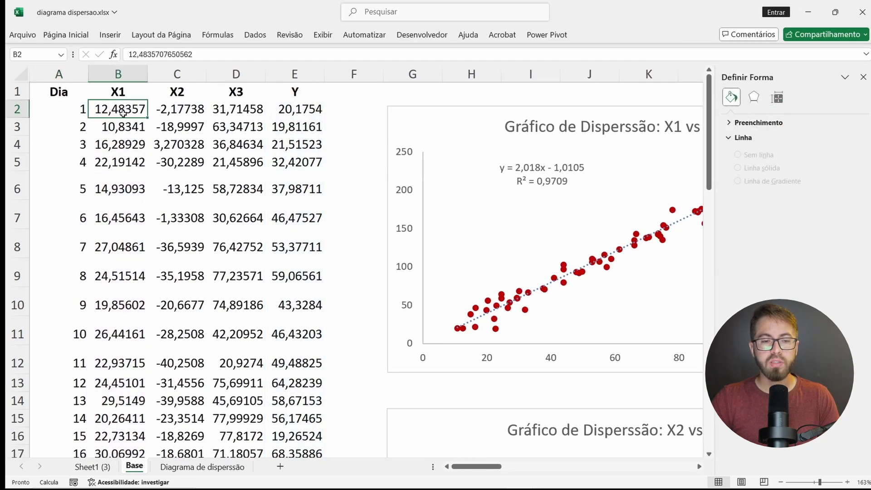
click(123, 128)
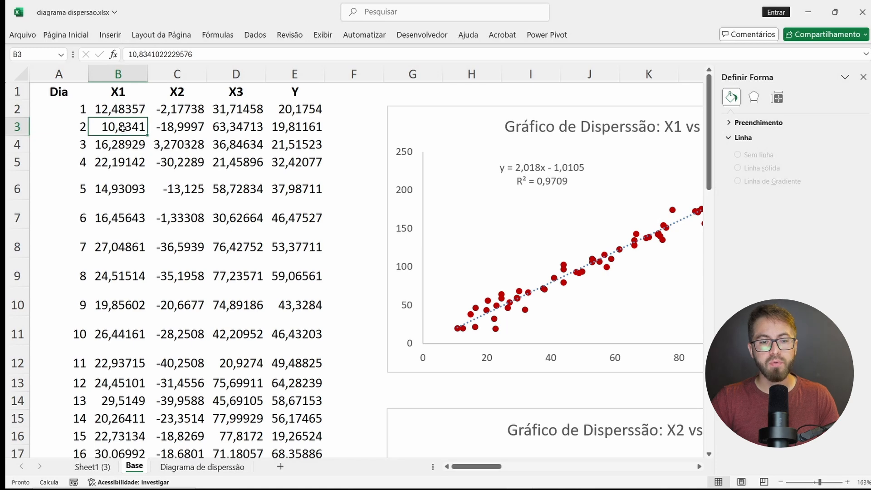
click(118, 143)
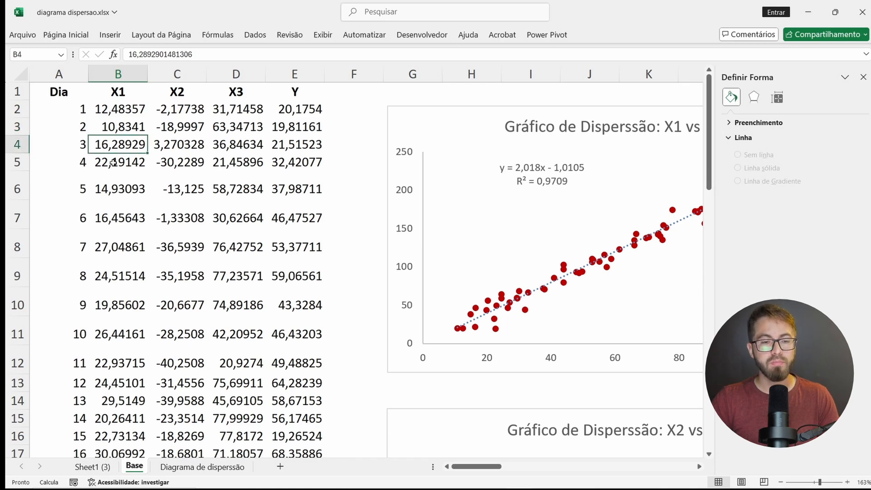
click(114, 163)
scroll(315, 246, right, 2)
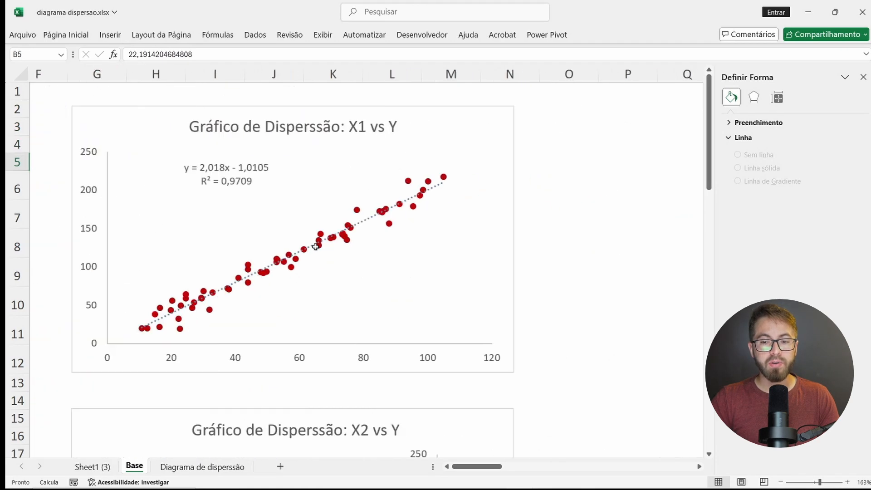
Step: Delete the smooth-line copy of the X1 vs Y chart below the combined chart
scroll(315, 246, right, 5)
scroll(315, 246, down, 5)
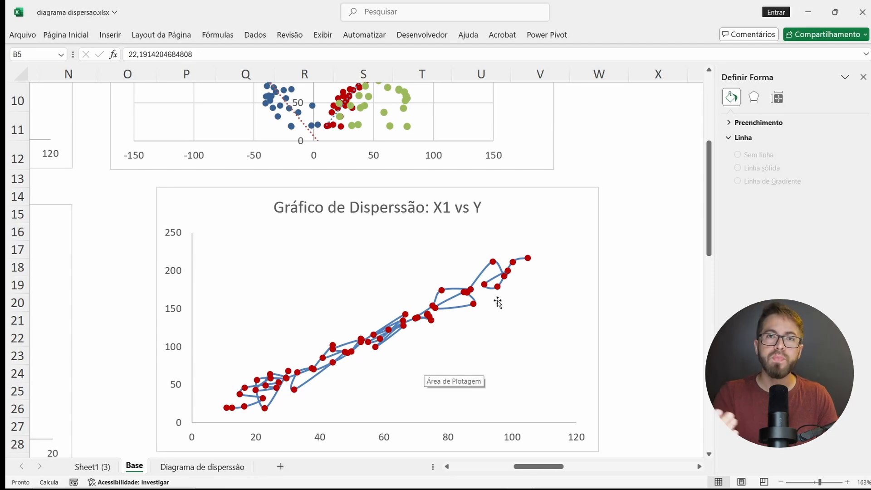
click(582, 199)
key(Delete)
Step: Insert a scatter chart with smooth lines and markers from the Dia and Y columns, and place it below the combined chart
scroll(582, 196, down, 6)
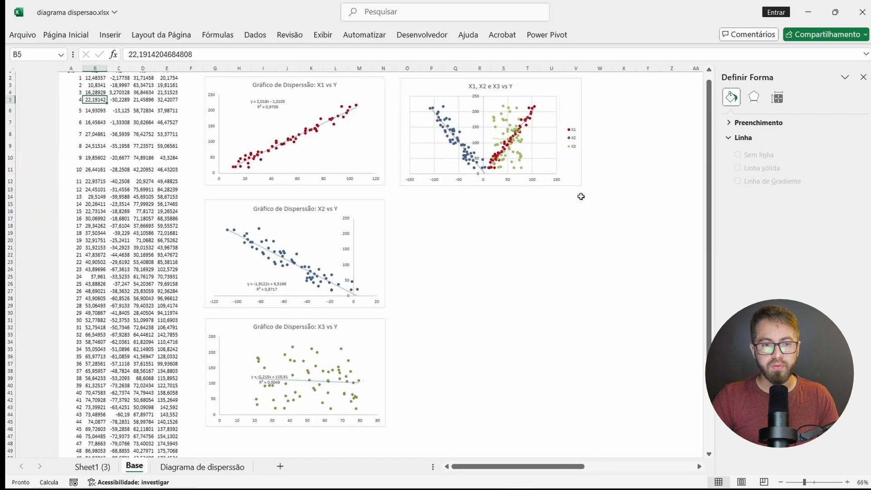
click(76, 68)
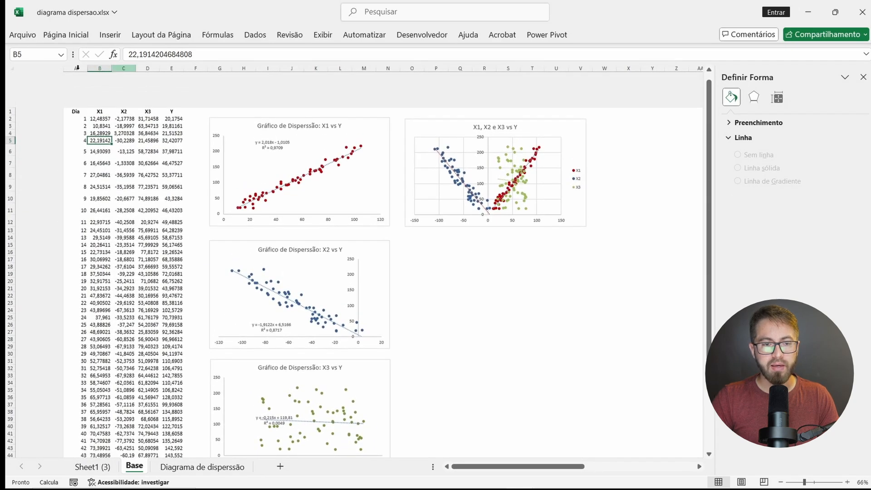
click(27, 68)
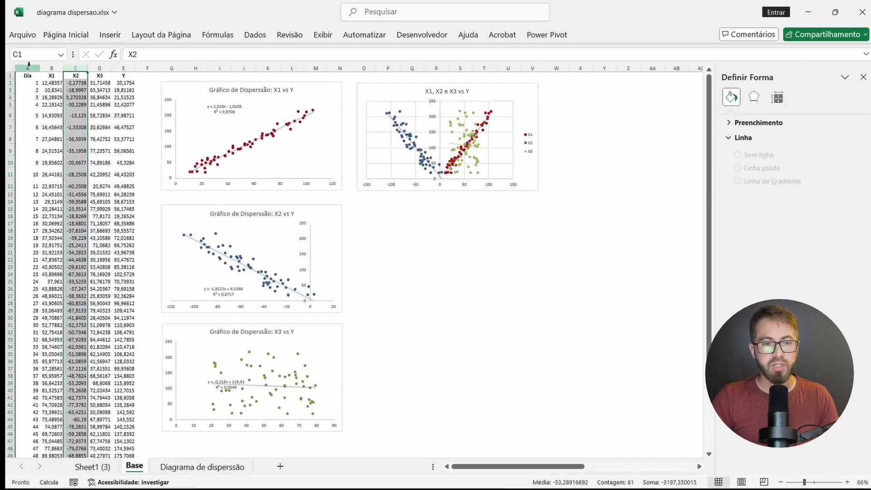
ctrl+click(123, 69)
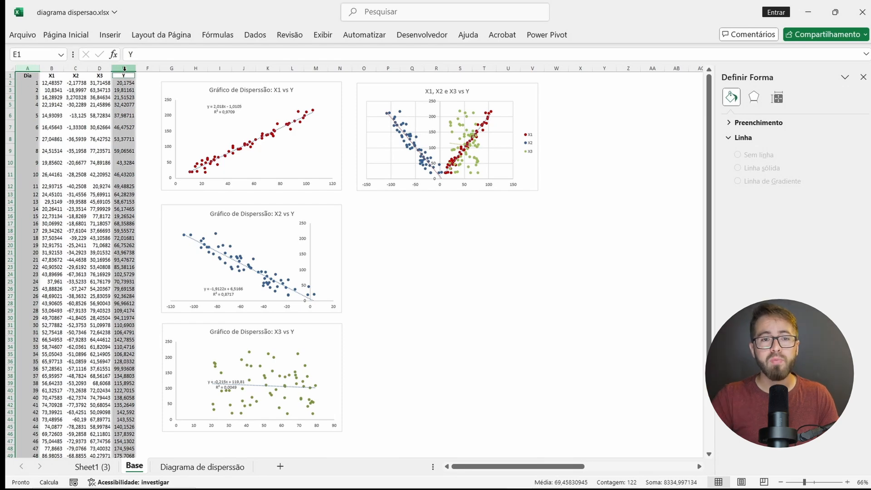
click(111, 35)
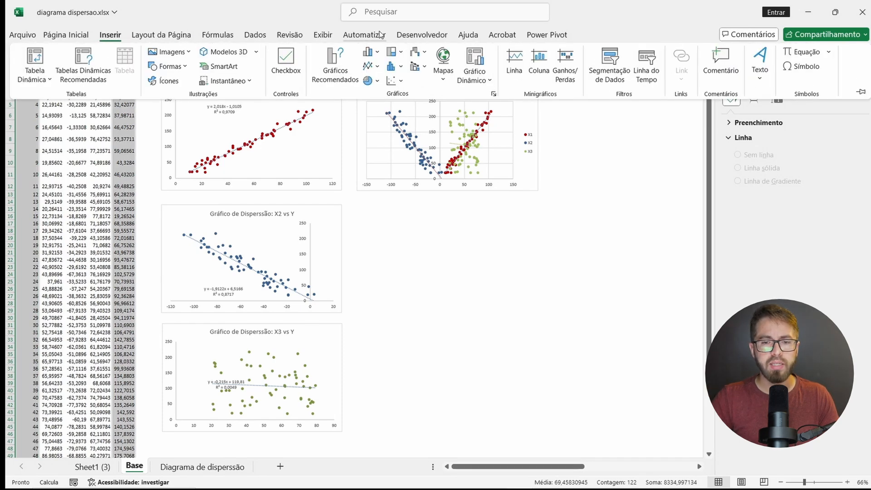
click(402, 80)
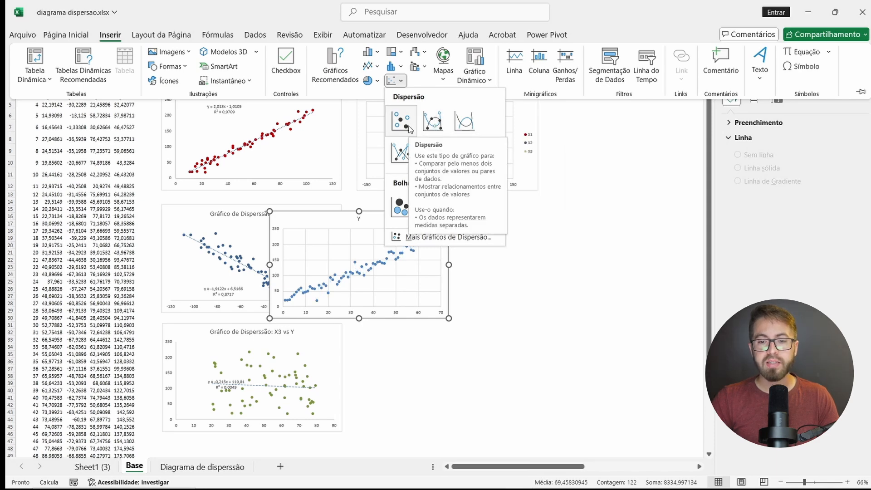
click(432, 124)
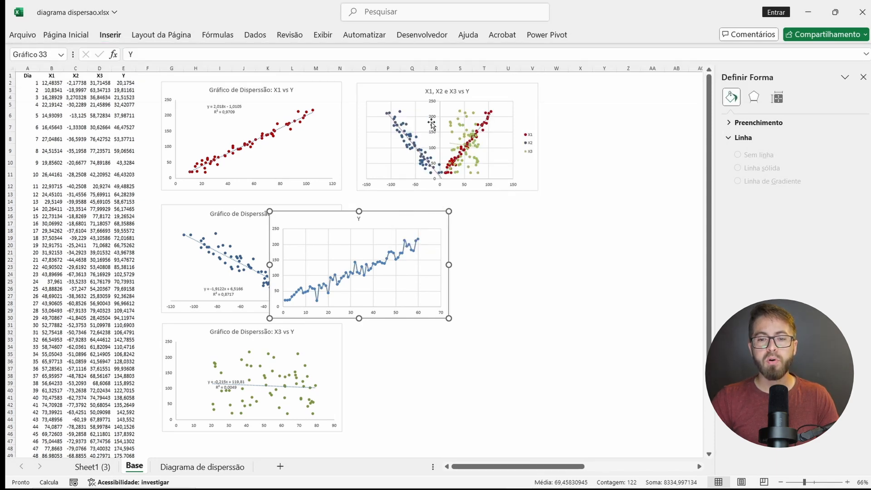
drag(408, 224, 504, 220)
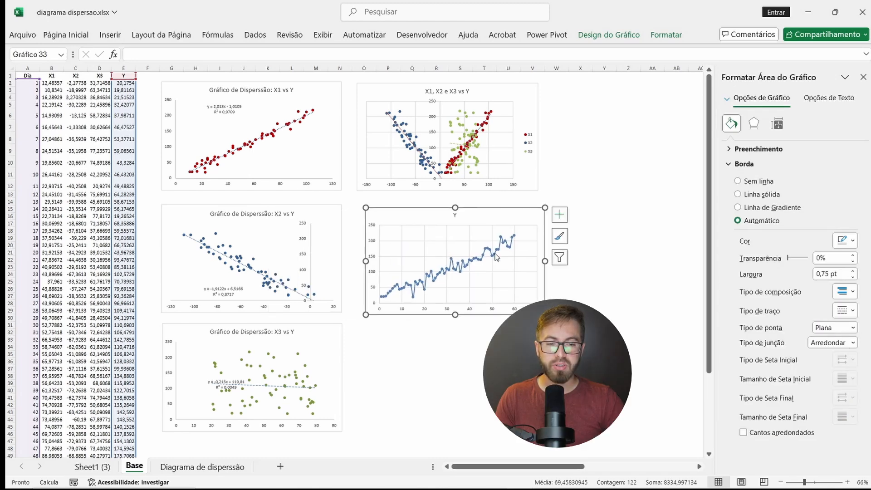
Step: Colour the Y series line black and set its markers to built-in circles with a black fill
click(492, 254)
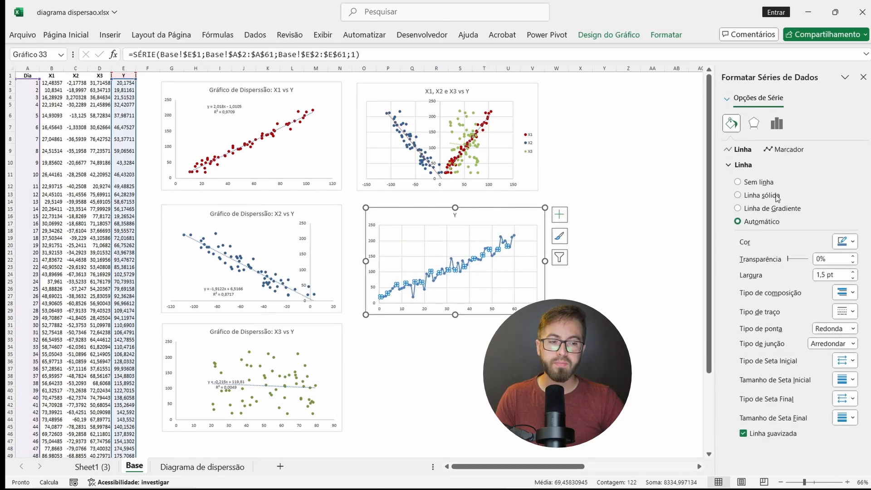
click(842, 241)
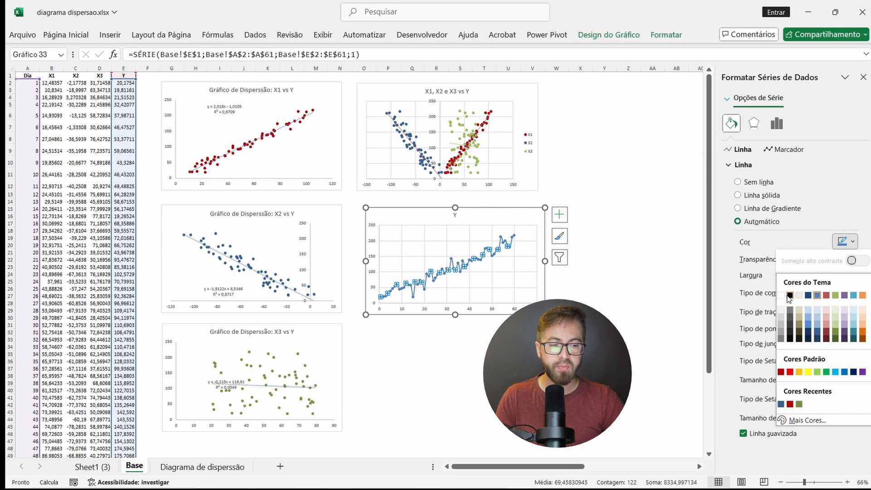
click(790, 295)
click(785, 149)
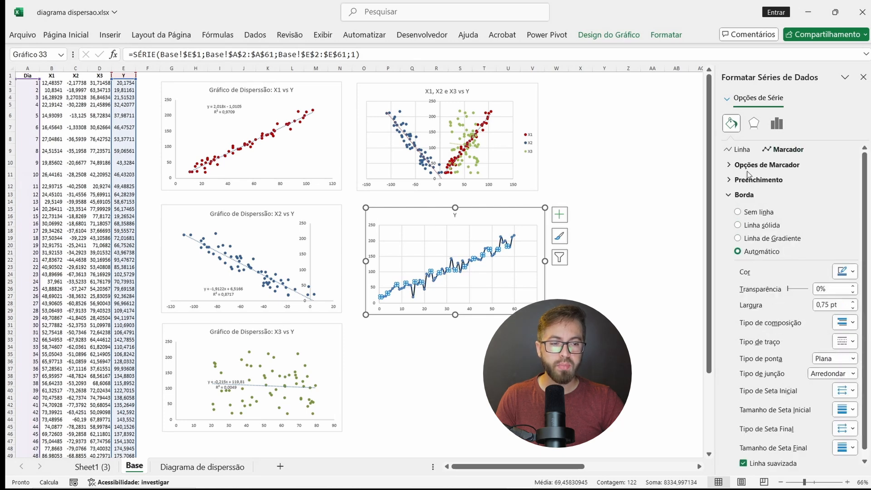
click(729, 165)
click(738, 207)
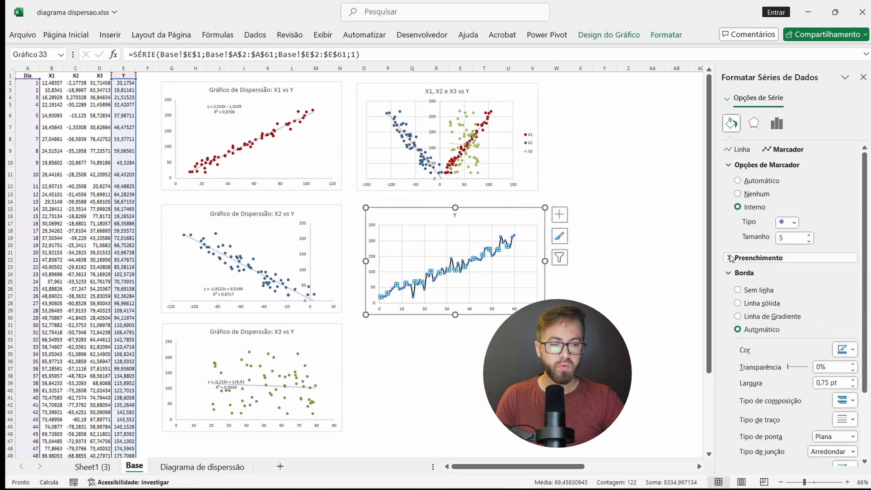
click(730, 257)
click(849, 373)
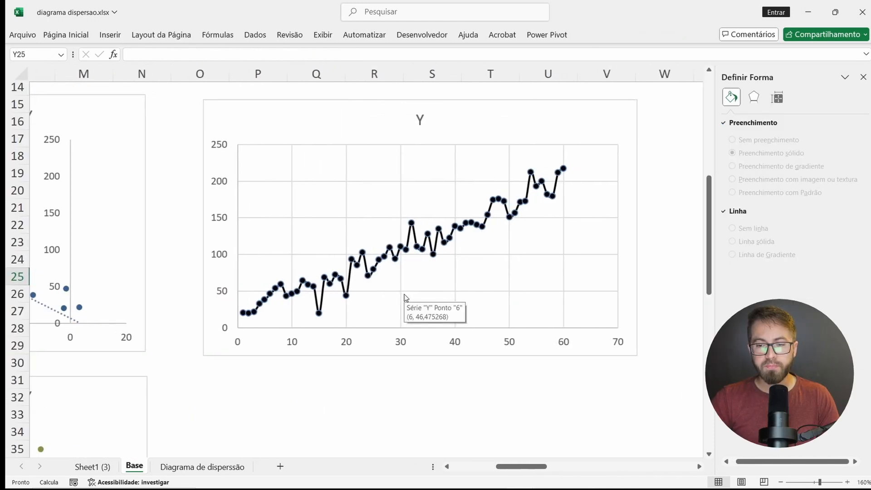
Step: Add a linear trendline to the Y series with its equation and R² displayed, and move the label above the data
scroll(406, 297, right, 2)
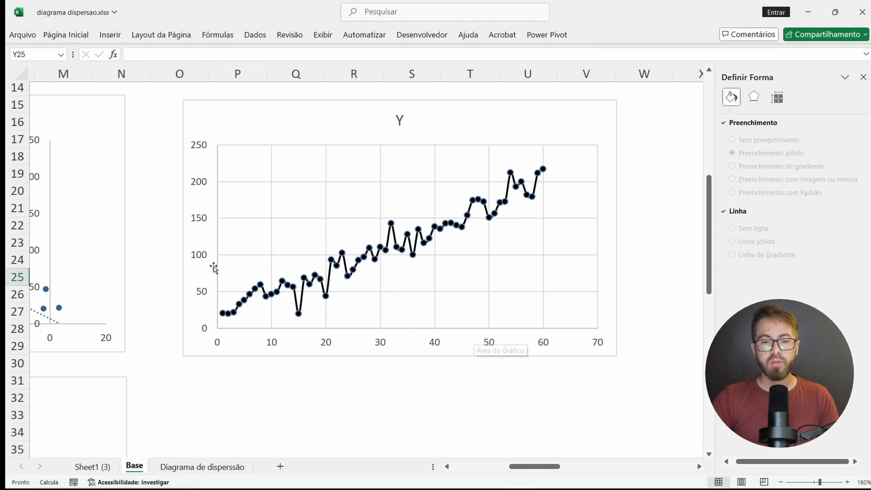
right_click(449, 230)
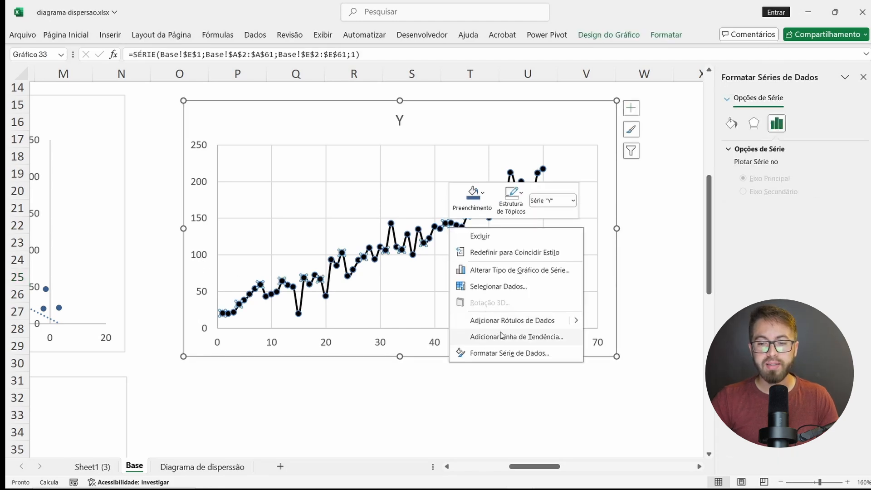
click(506, 338)
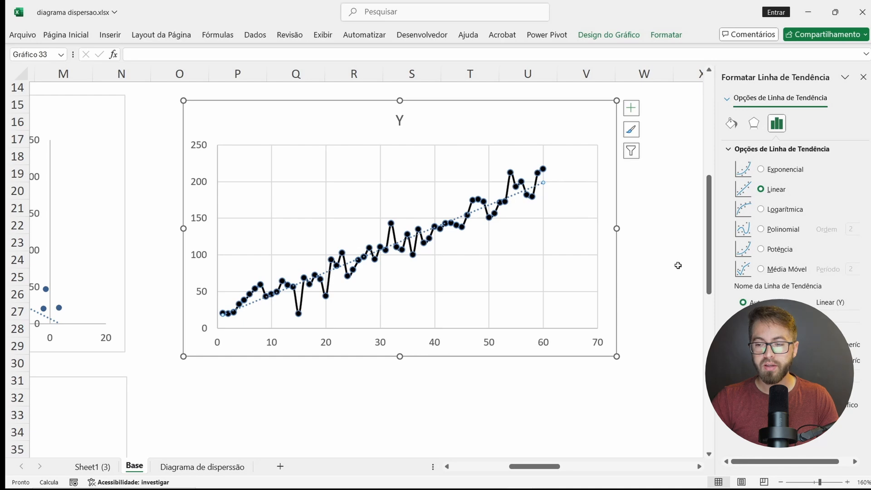
click(738, 391)
drag(540, 182, 445, 164)
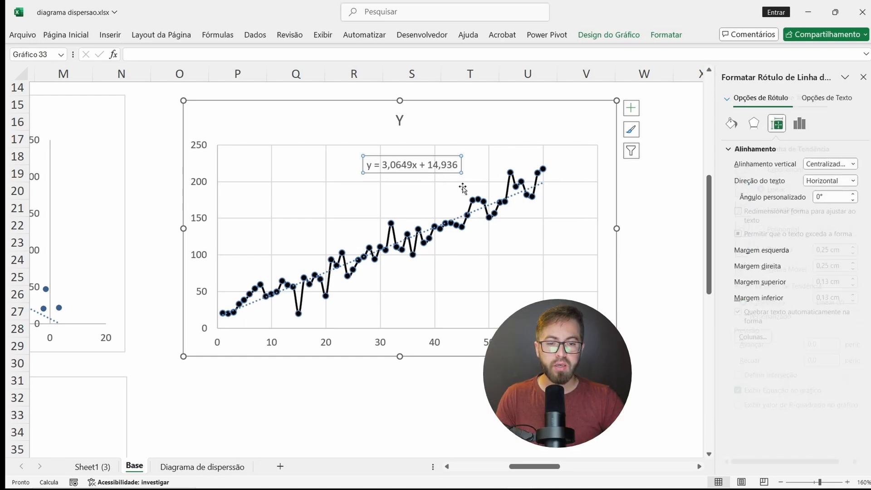
click(517, 199)
click(738, 404)
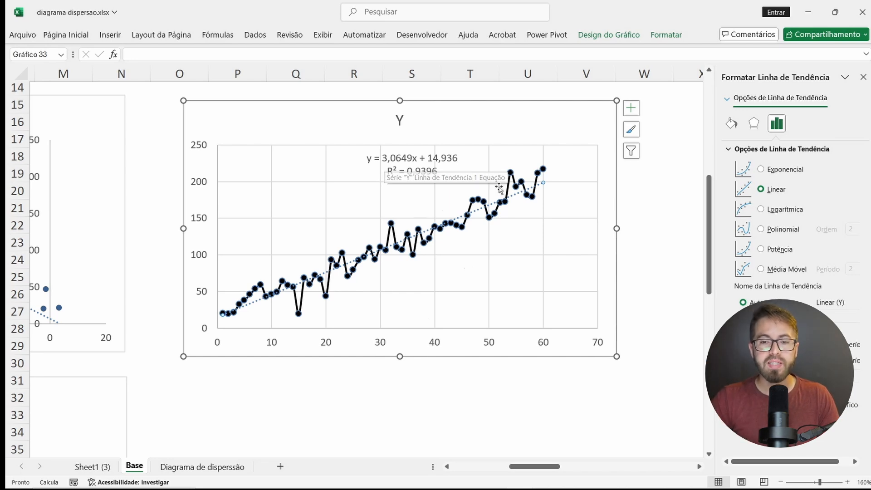
Step: Examine the trendline equations on the charts alongside the empty Y = ax + b coefficient table
scroll(413, 283, up, 3)
scroll(412, 283, left, 4)
scroll(413, 282, down, 5)
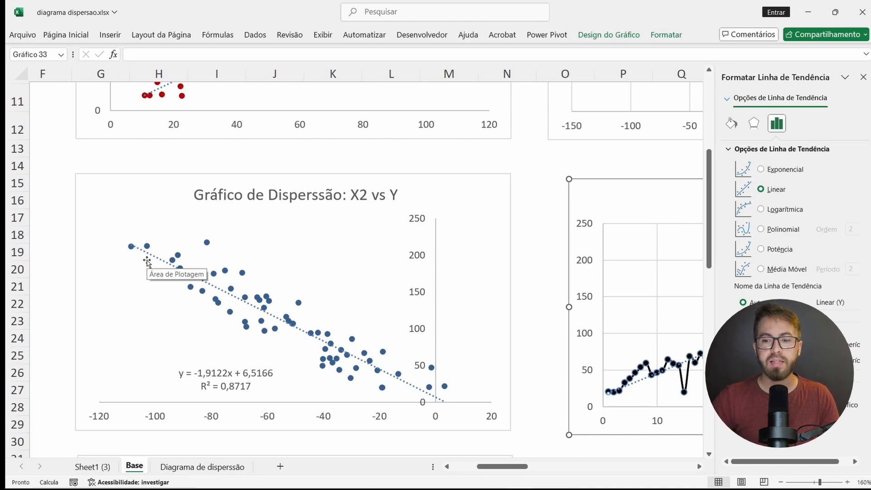
ctrl+scroll(391, 226, down, 5)
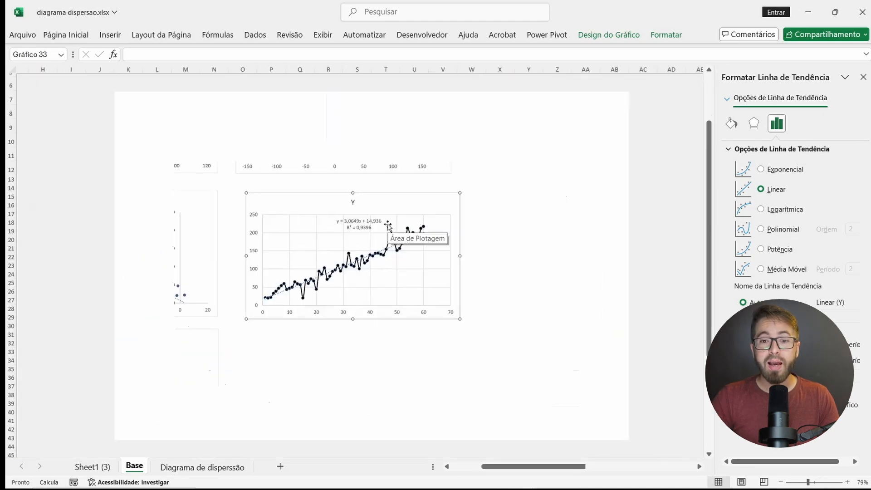
scroll(528, 164, up, 2)
scroll(529, 165, right, 1)
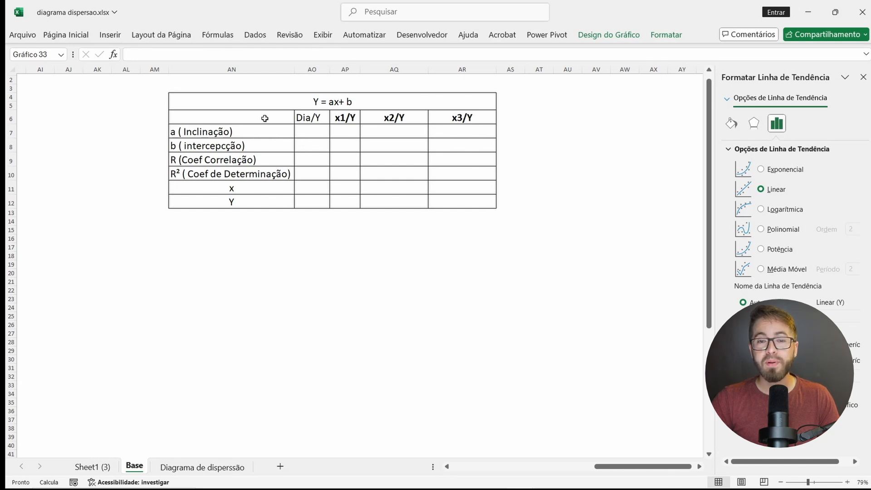
scroll(265, 118, left, 10)
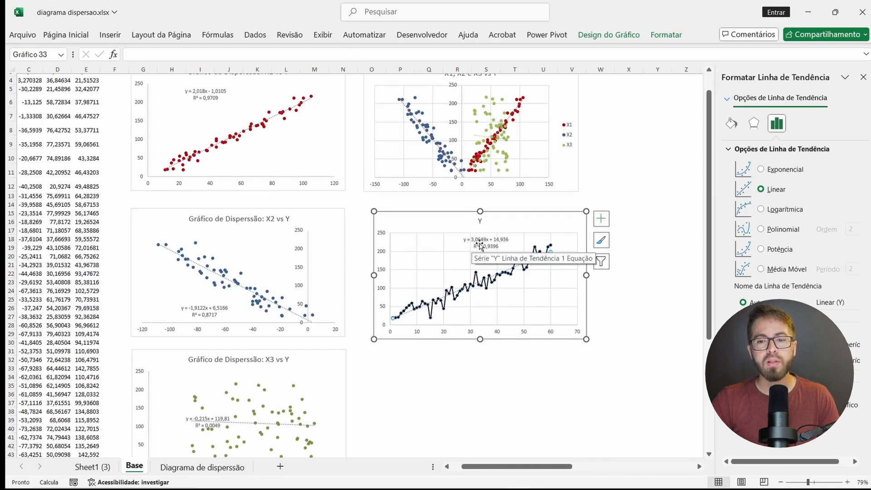
Step: Paste a blank rectangle below the Y = ax + b coefficient table
scroll(480, 245, right, 10)
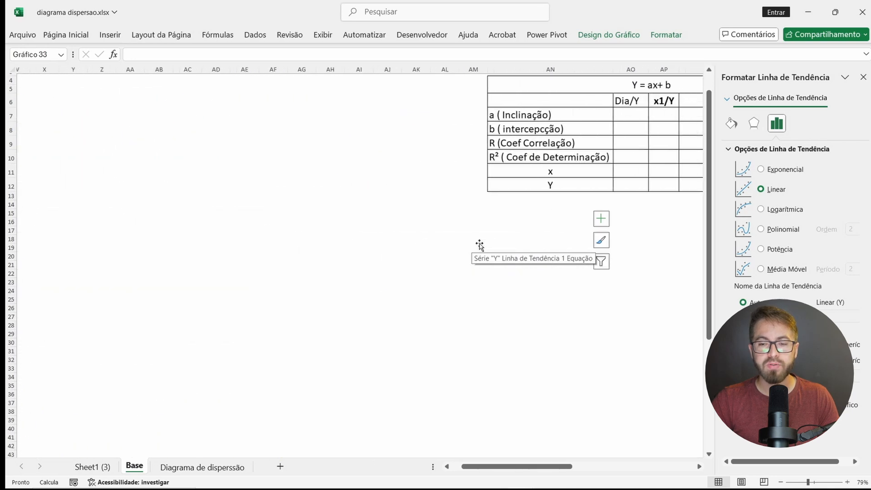
key(ctrl+v)
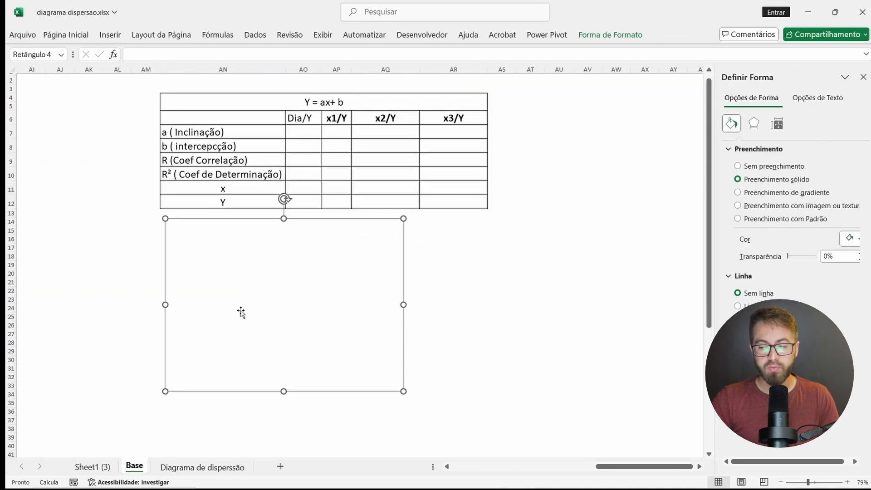
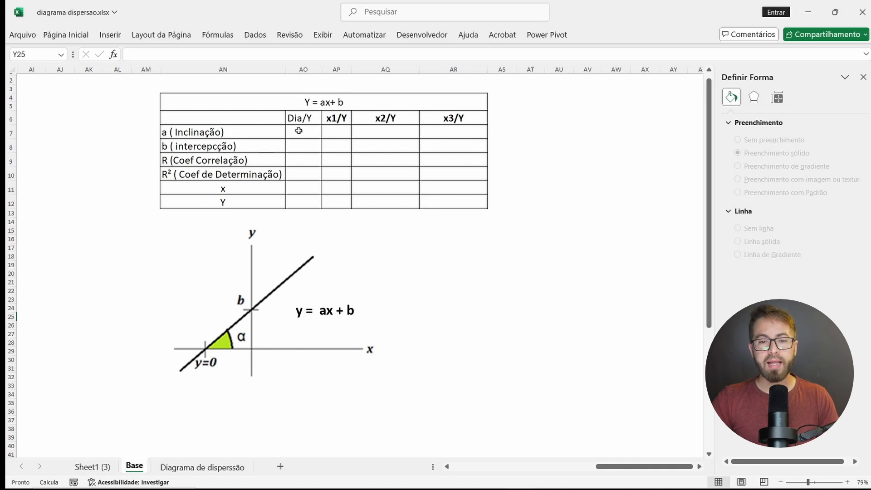
Step: Calculate the slope for Dia/Y in the coefficient table with =INCLINAÇÃO(E:E;A:A)
click(339, 131)
click(390, 133)
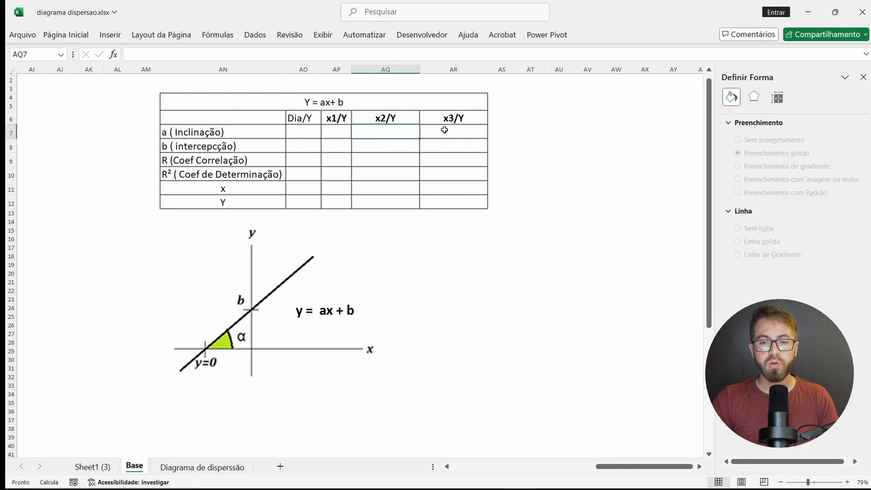
click(448, 131)
click(297, 130)
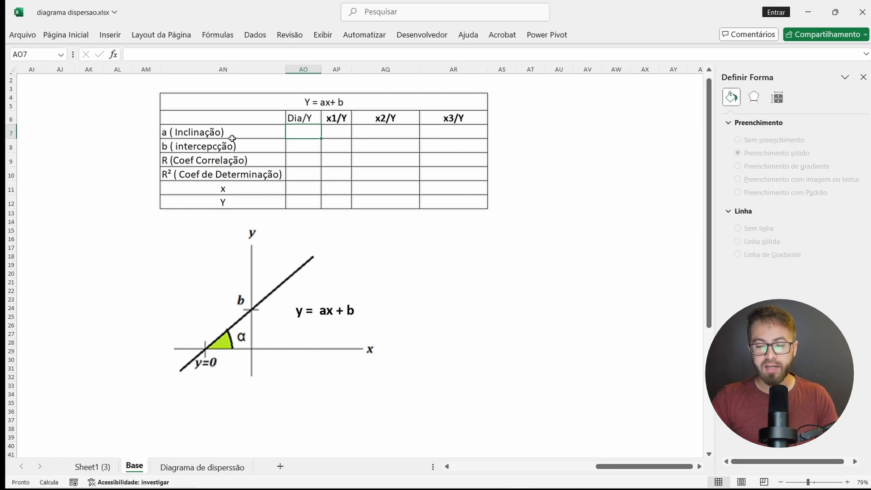
text(=incl)
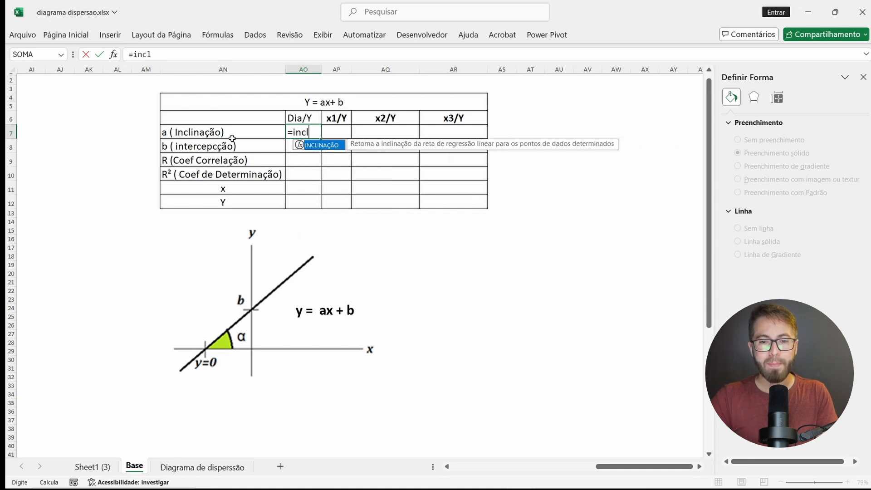
key(Tab)
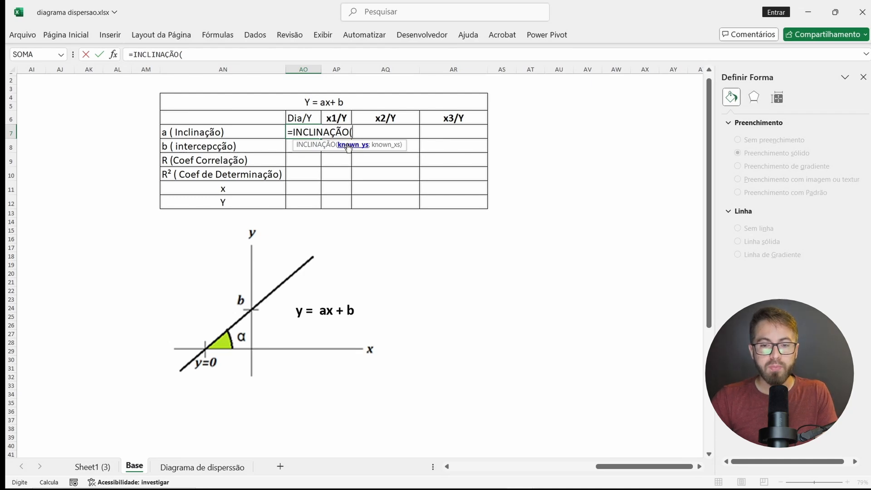
scroll(172, 200, left, 10)
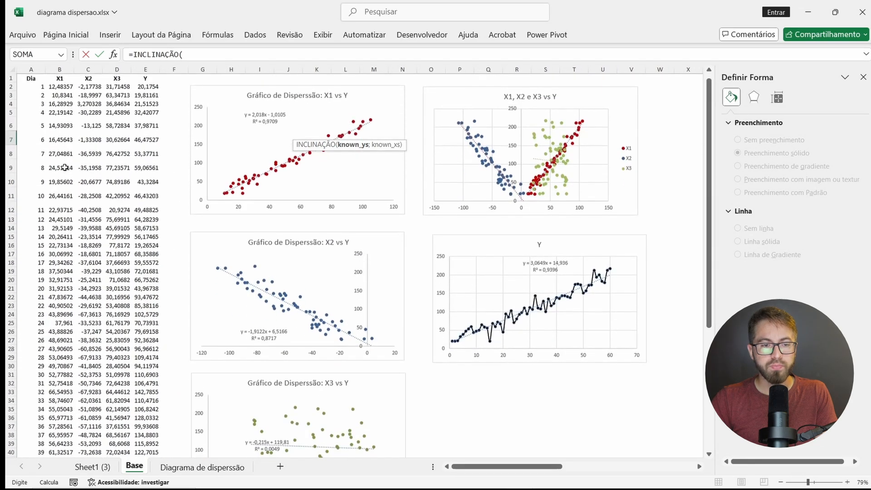
click(150, 69)
text(;)
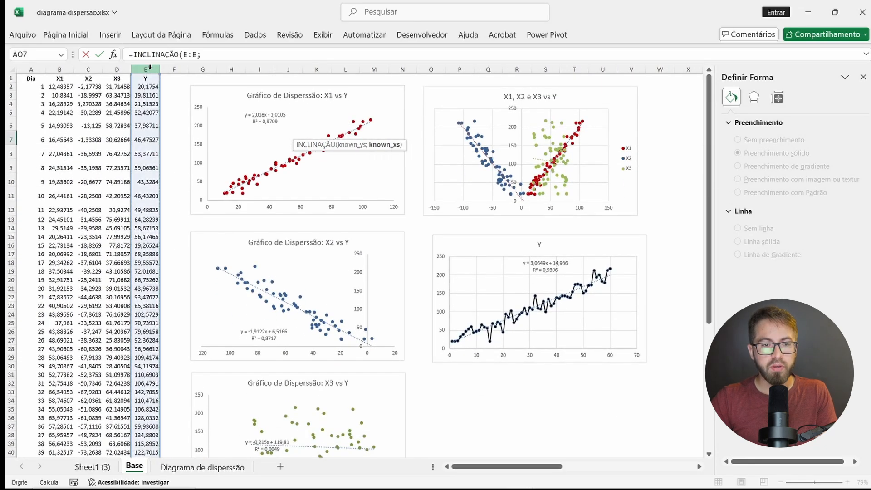
click(37, 71)
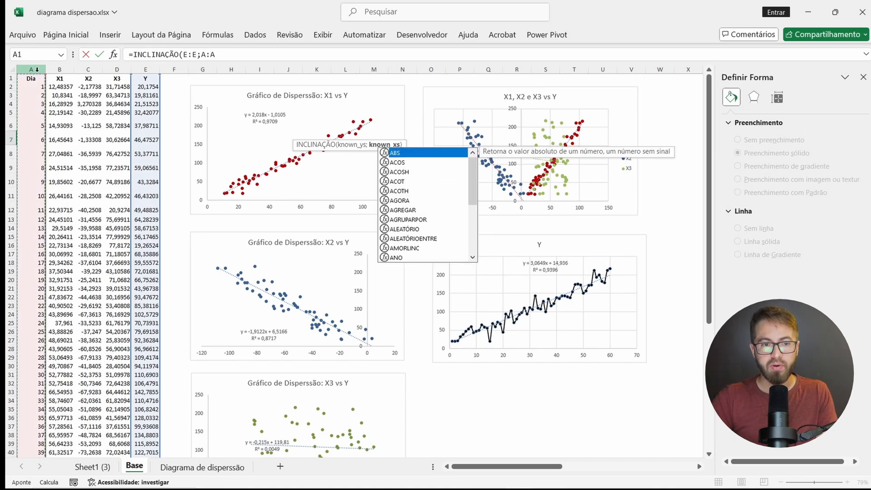
text())
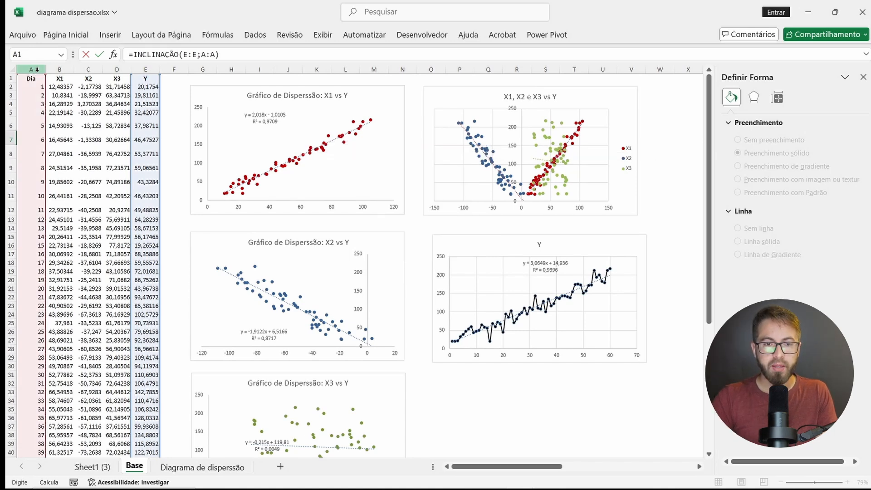
key(Return)
Step: Compare the calculated Dia/Y slope with the trendline equation on the Y chart
scroll(448, 171, right, 3)
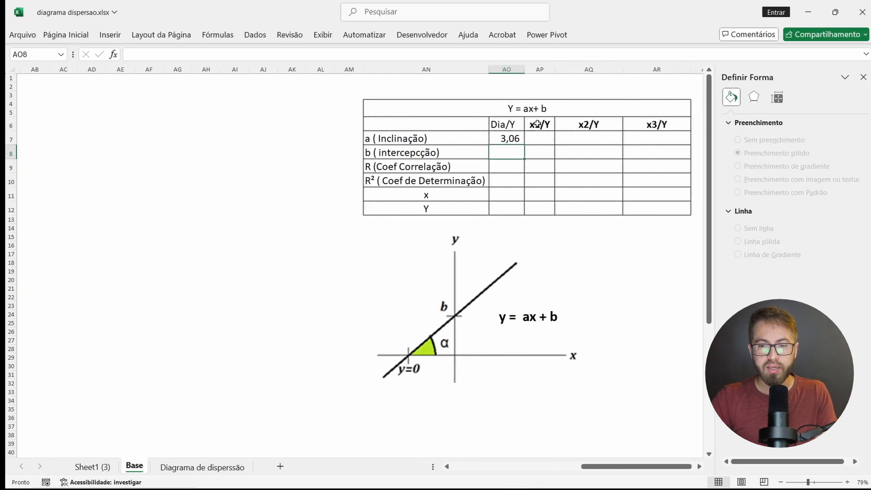
click(521, 137)
scroll(318, 190, left, 10)
scroll(318, 190, down, 5)
scroll(318, 189, right, 3)
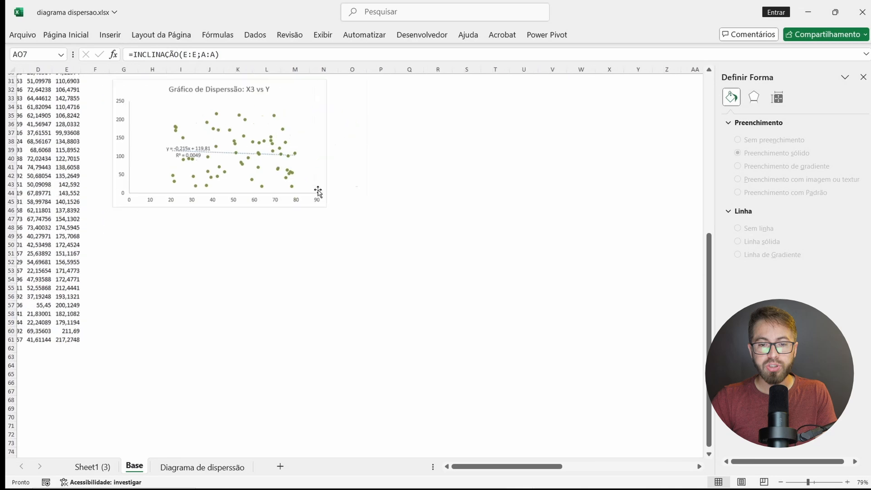
scroll(318, 189, up, 7)
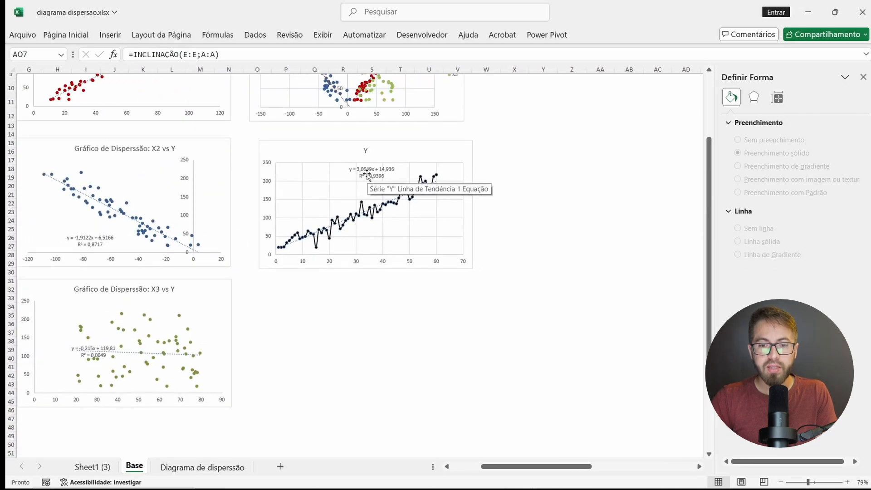
scroll(366, 175, up, 5)
scroll(375, 181, down, 5)
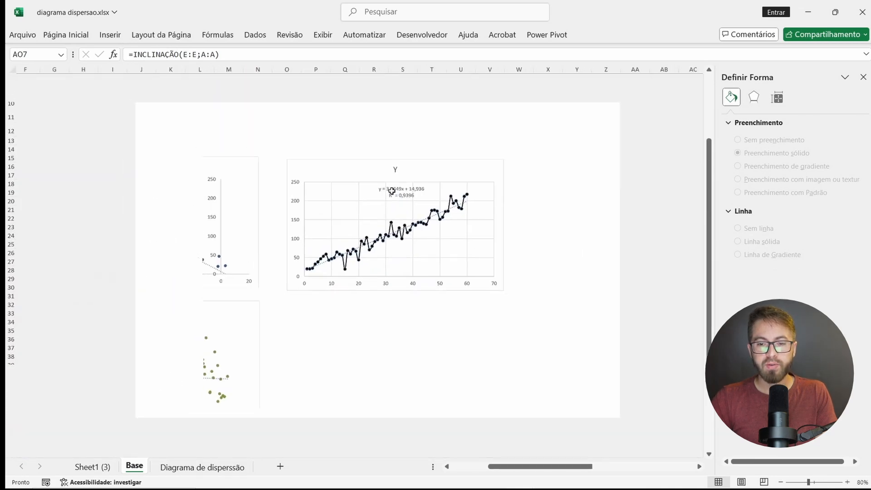
scroll(391, 192, right, 10)
scroll(391, 192, up, 3)
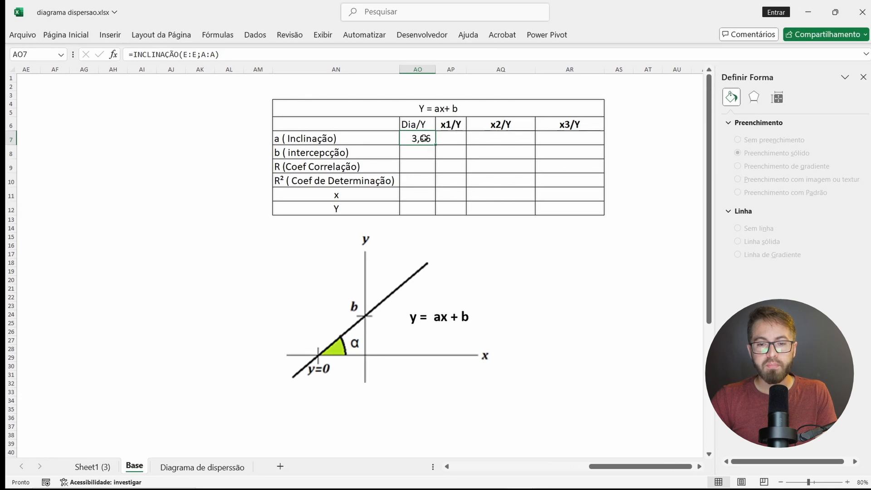
Step: Calculate the intercept b for Dia/Y with INTERCEPÇÃO, using column E as known Ys and column A as known Xs
click(408, 155)
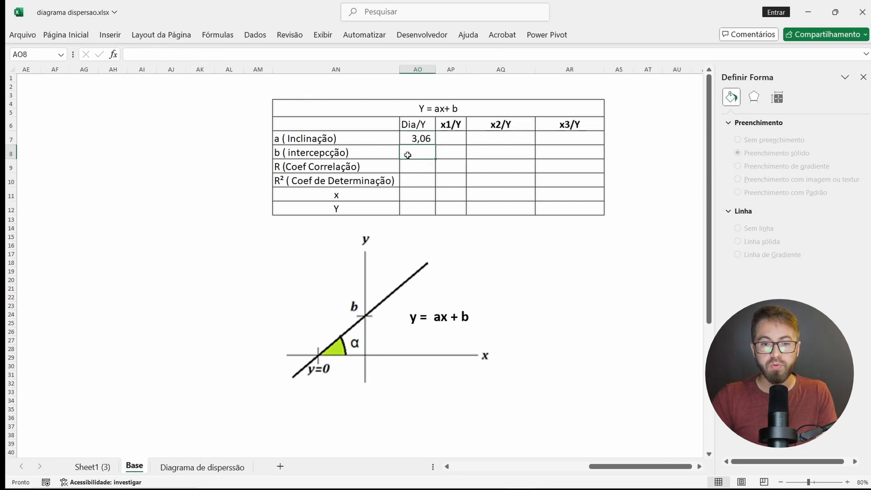
scroll(408, 155, left, 15)
scroll(408, 156, down, 8)
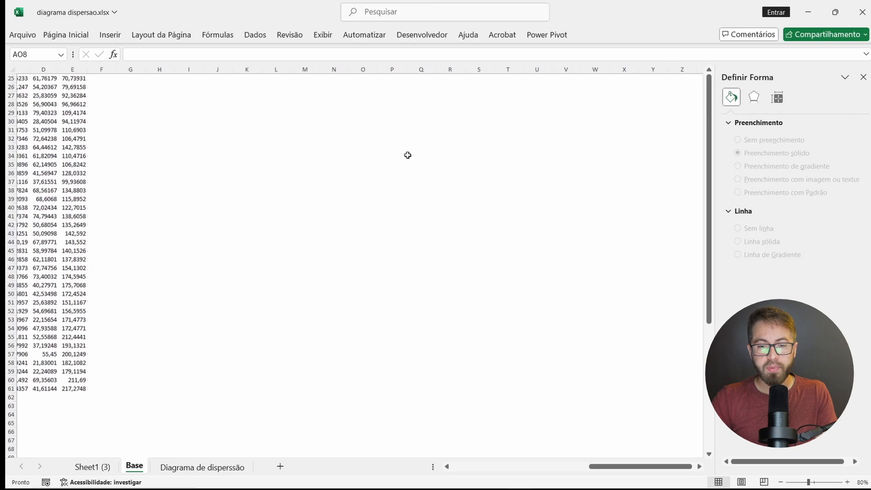
scroll(408, 155, right, 1)
scroll(356, 326, up, 5)
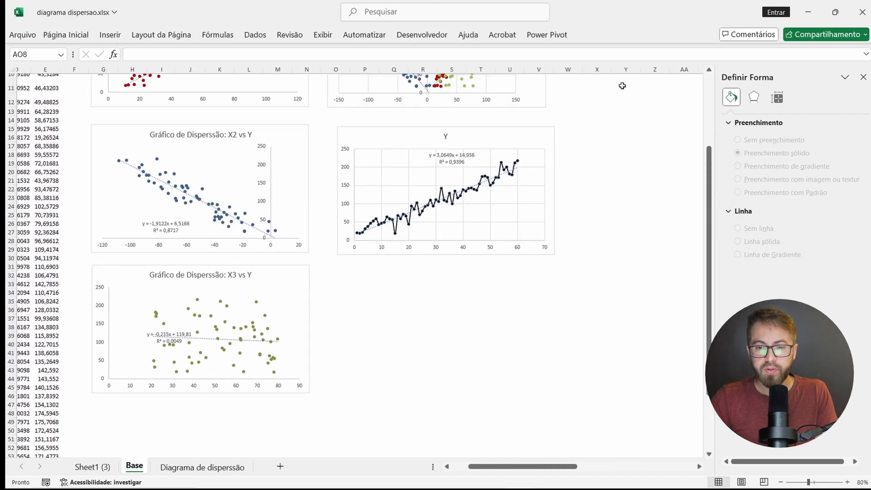
key(ctrl+BackSpace)
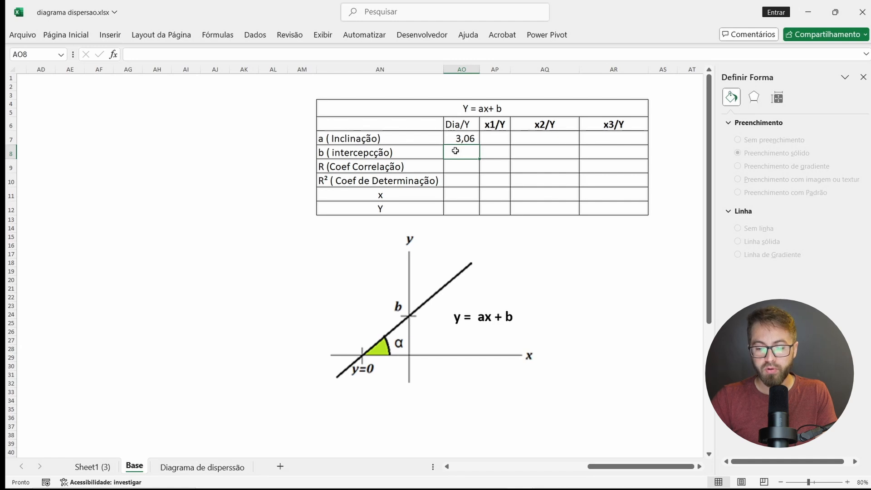
text(=INTERCEPÇÃO()
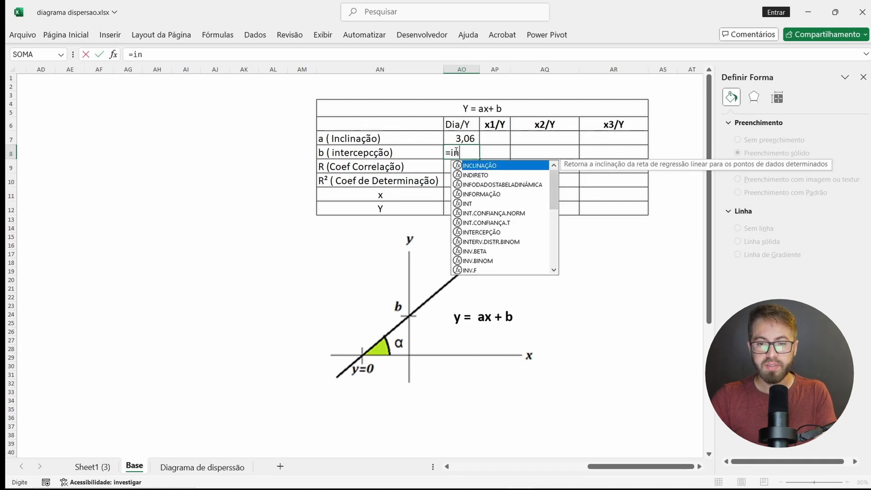
scroll(247, 174, left, 10)
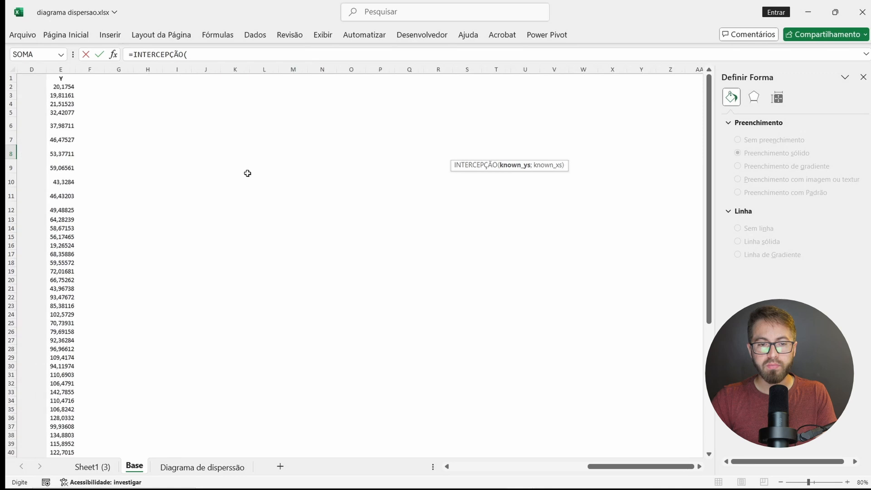
click(147, 69)
text(;)
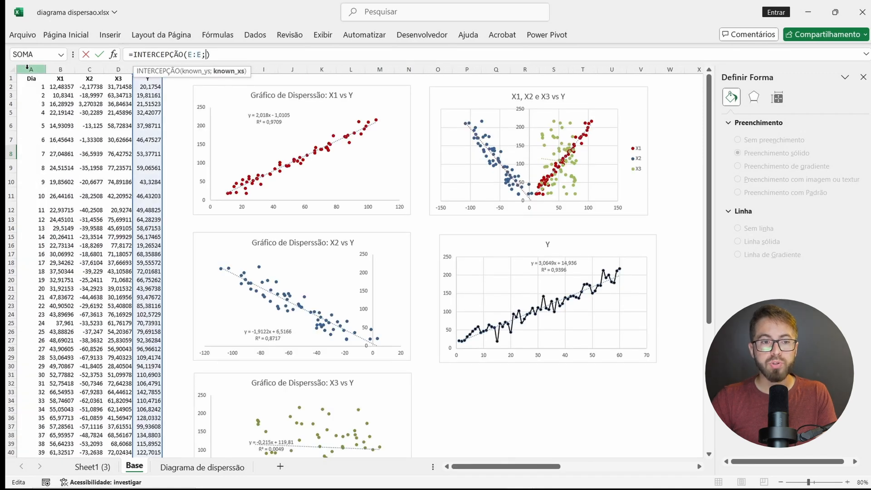
click(27, 68)
key(Return)
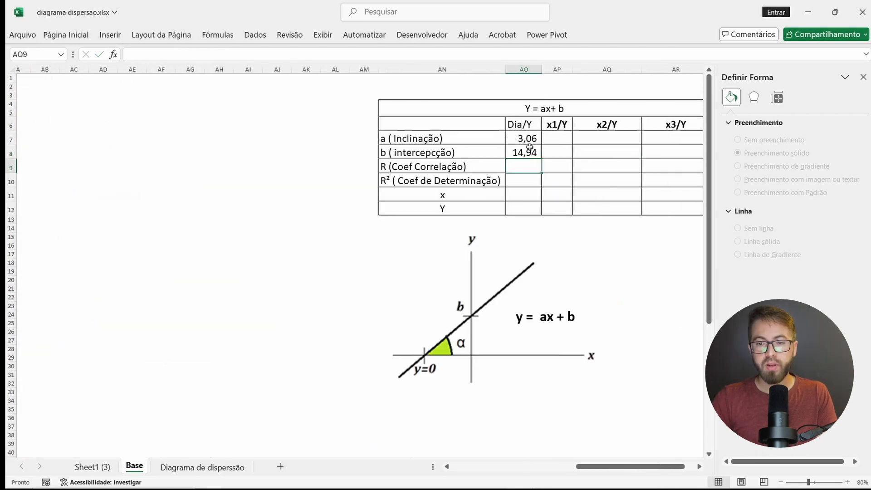
Step: Make the Y column reference in the Dia/Y slope formula absolute as $E:$E
scroll(522, 153, right, 5)
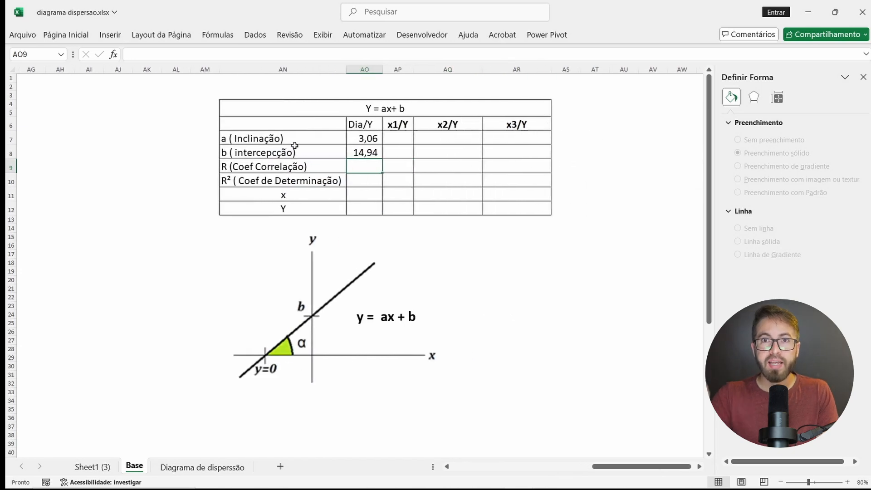
click(370, 135)
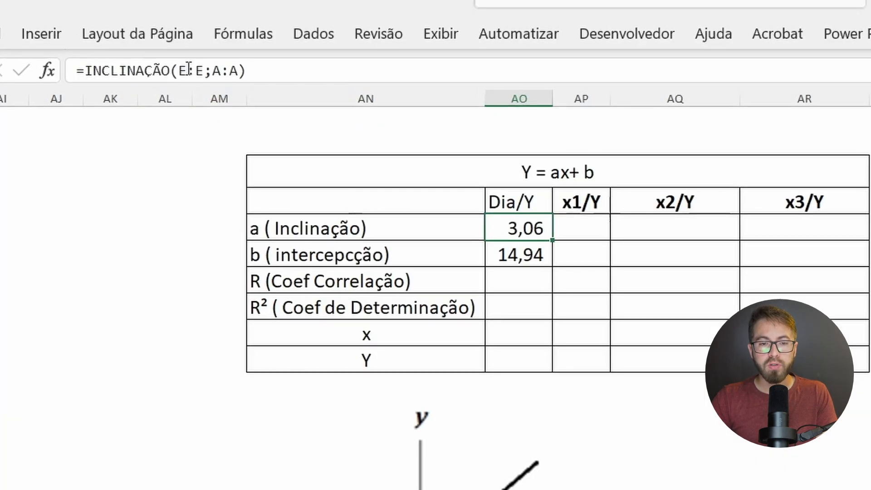
click(187, 54)
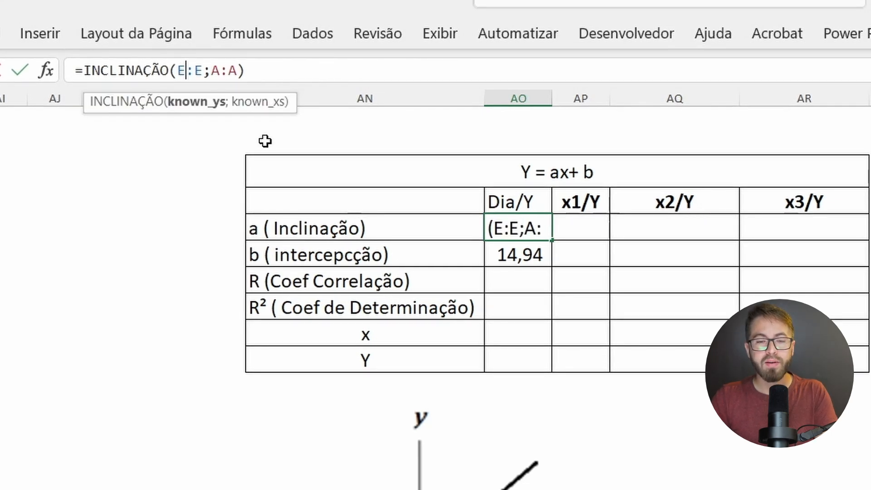
key(F4)
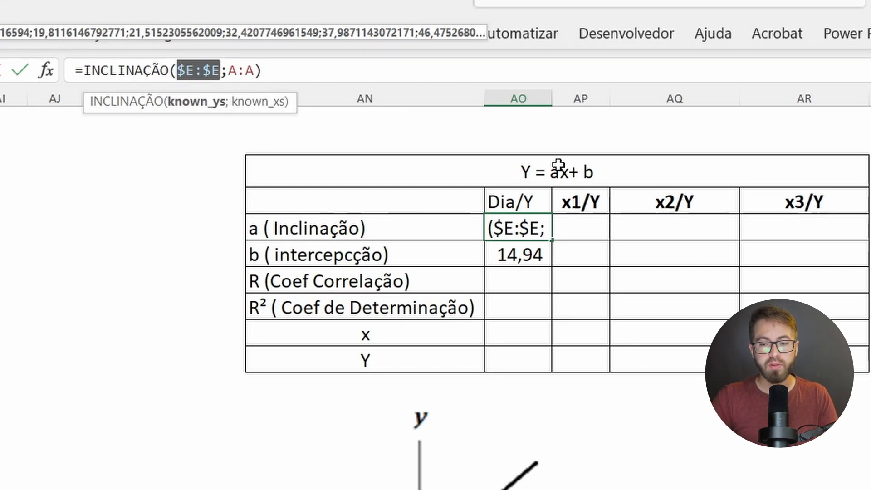
key(Return)
Step: Fill the slope and intercept formulas from Dia/Y across to x1/Y, x2/Y and x3/Y
click(548, 232)
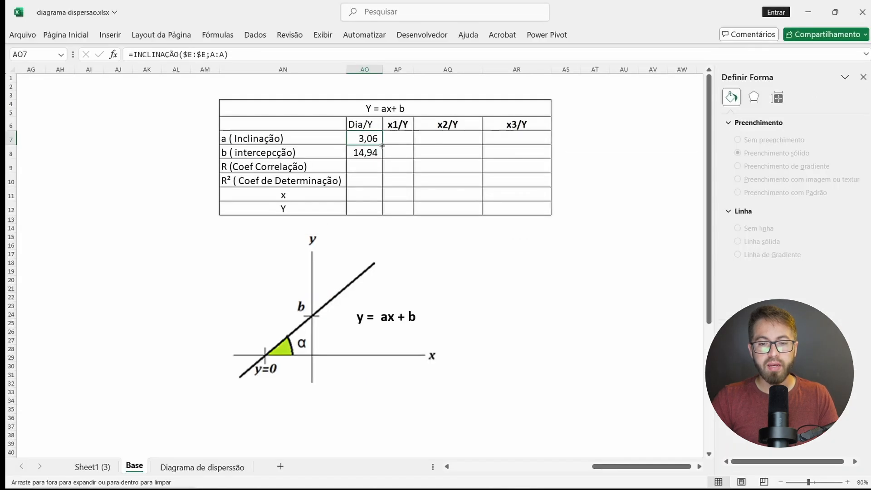
drag(382, 145, 534, 140)
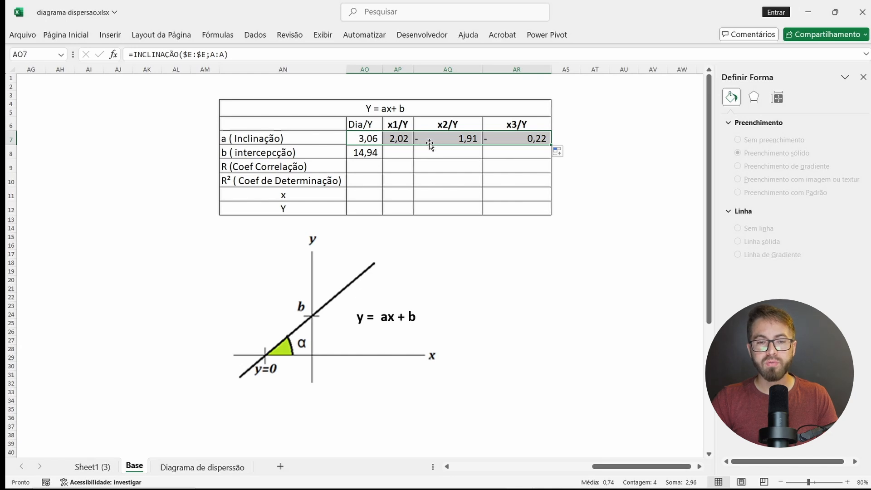
scroll(414, 152, left, 1)
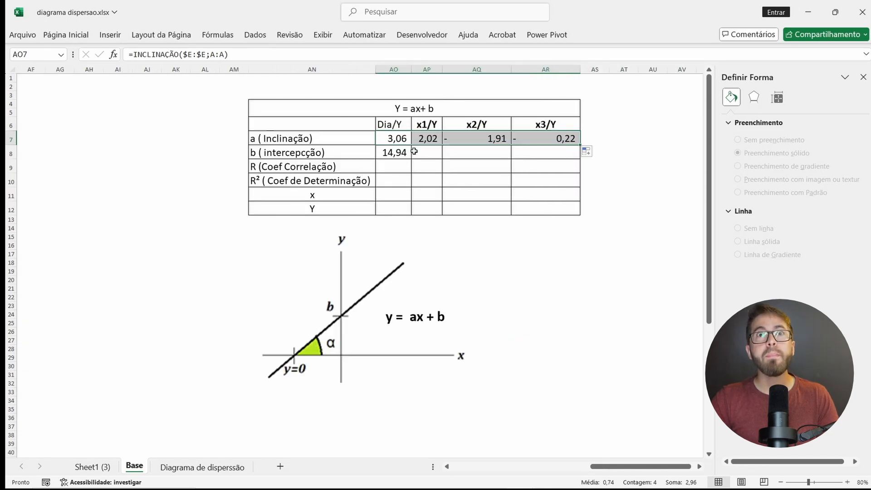
click(384, 153)
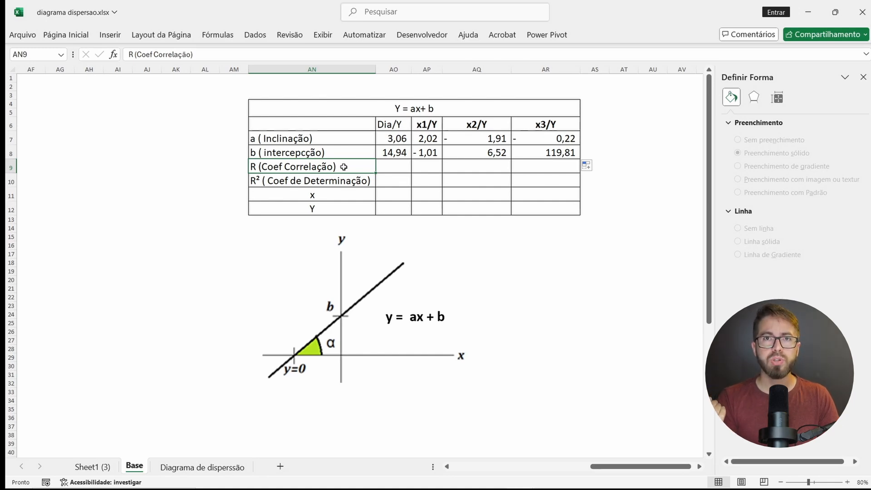
Step: Calculate the correlation coefficient R for Dia/Y with CORREL, using column A and the absolute column reference $E:$E
key(Right)
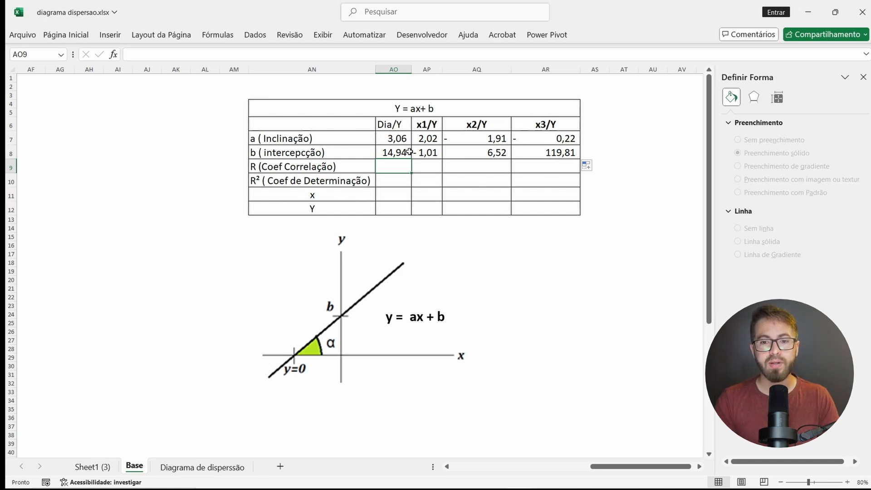
click(349, 168)
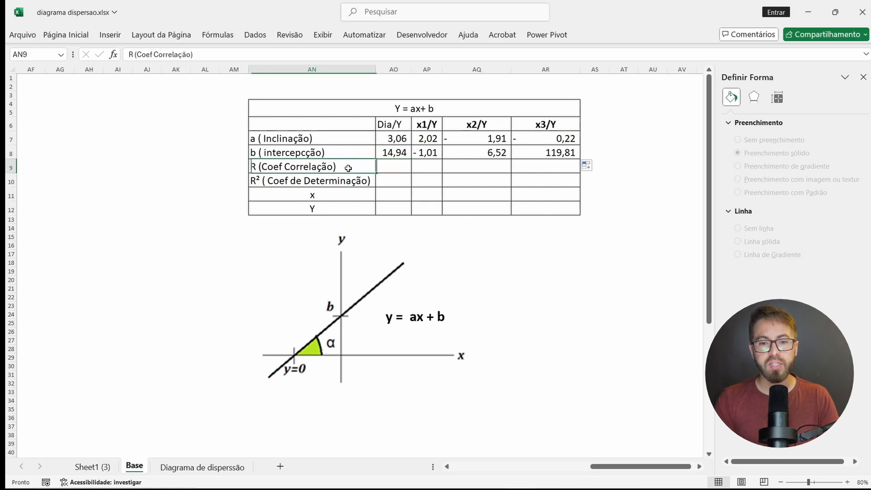
click(384, 186)
click(390, 166)
text(=)
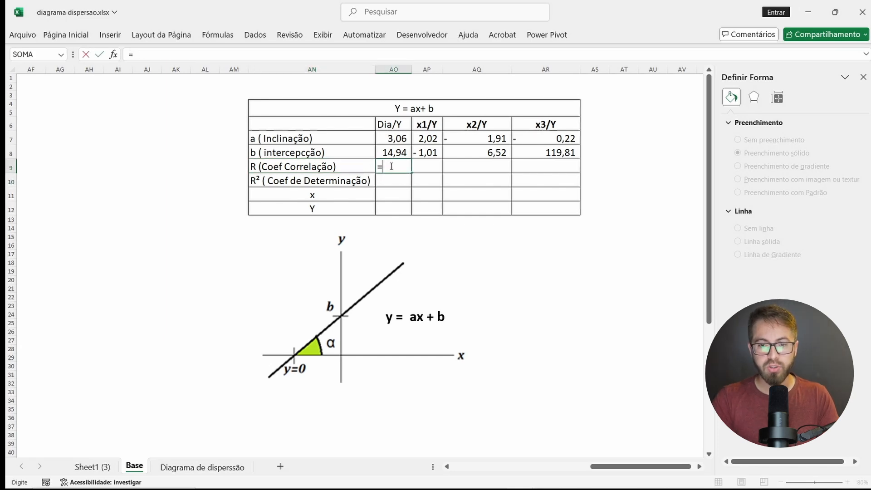
text(corr)
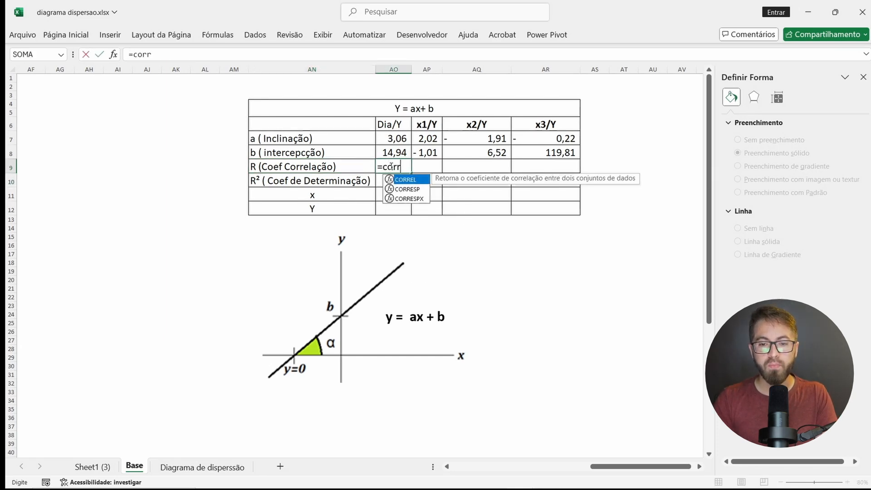
key(Tab)
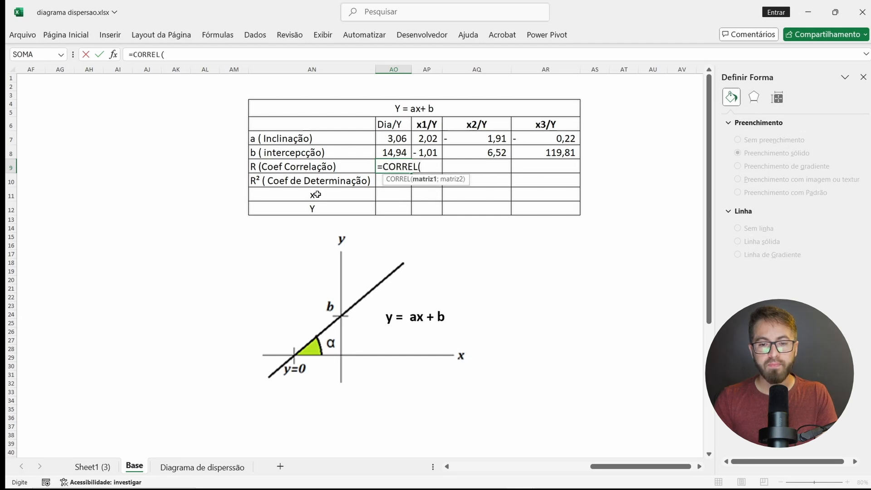
scroll(305, 176, left, 10)
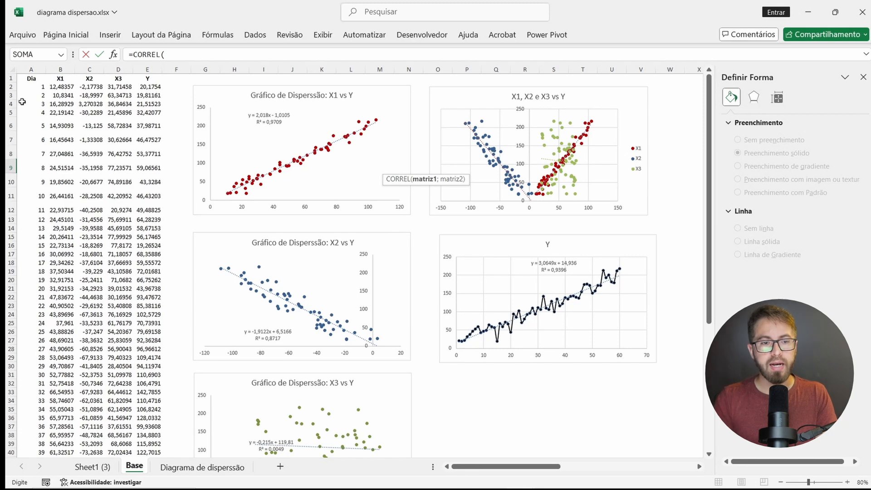
click(34, 68)
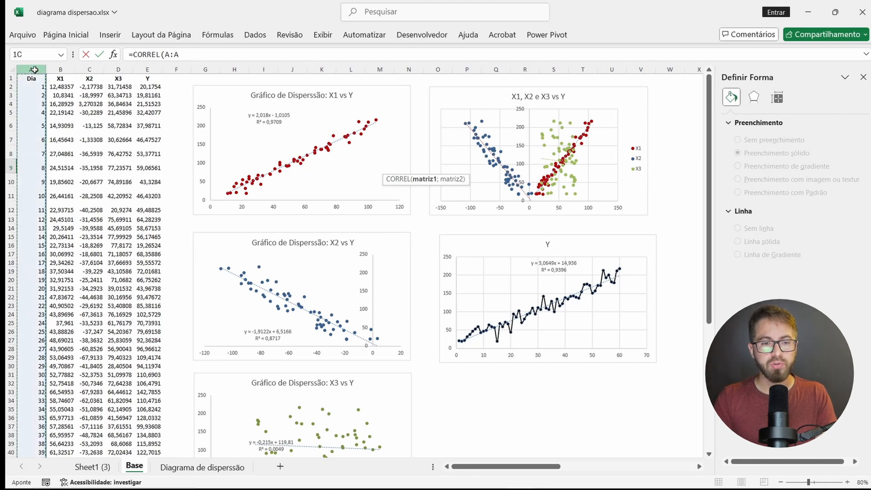
text(;)
click(147, 69)
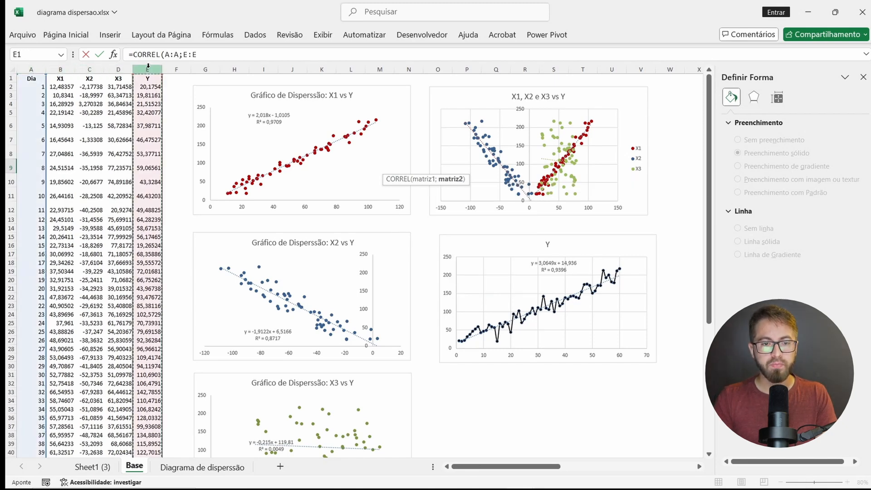
key(F4)
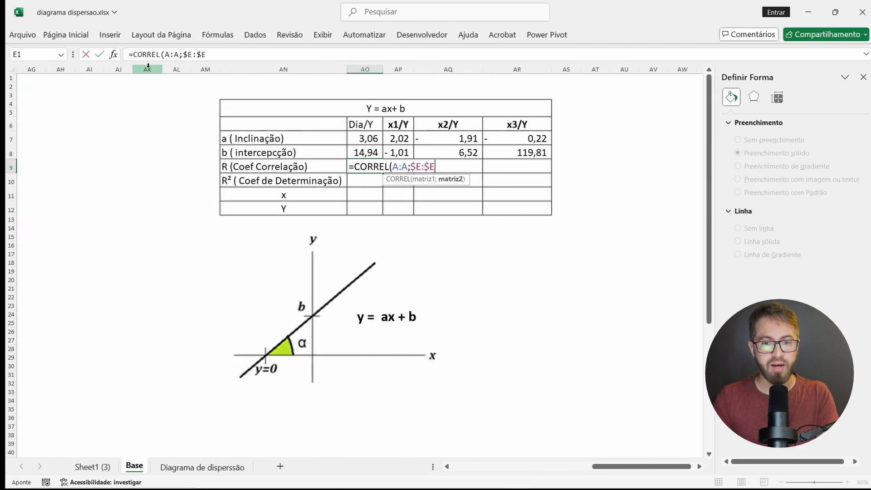
text())
key(Return)
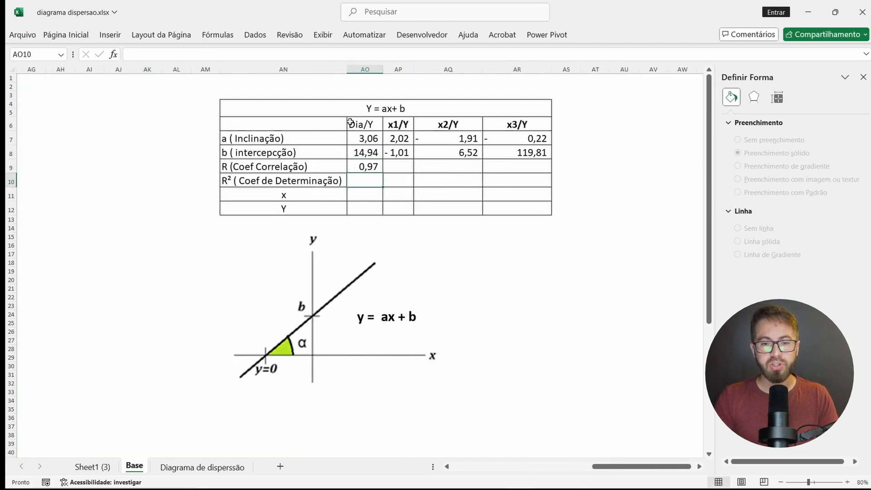
Step: Fill the Dia/Y correlation formula across to x1/Y, x2/Y and x3/Y
click(365, 166)
drag(383, 173, 522, 168)
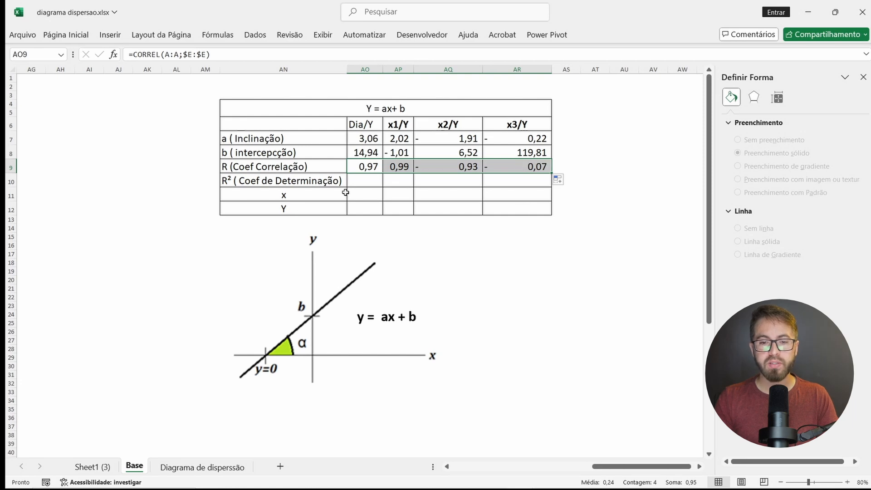
Step: Calculate R² for Dia/Y with RQUAD, using absolute $E:$E as known Ys and column A as known Xs
click(366, 180)
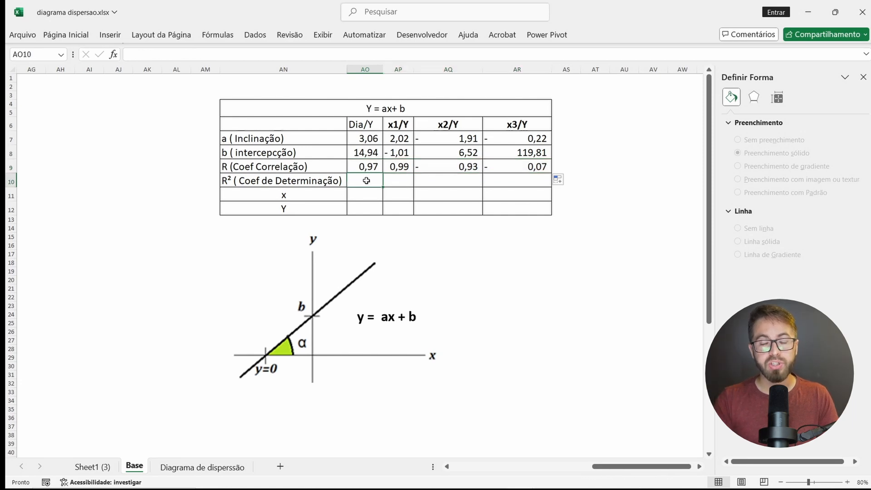
text(=)
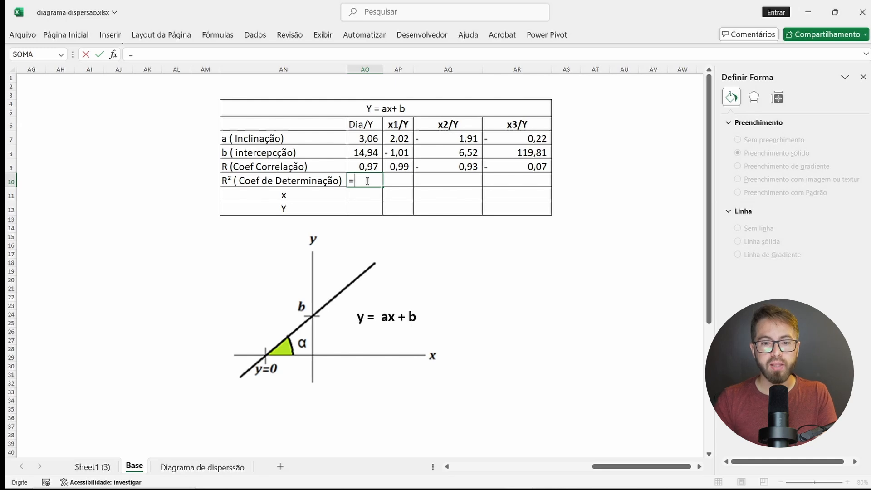
text(rq)
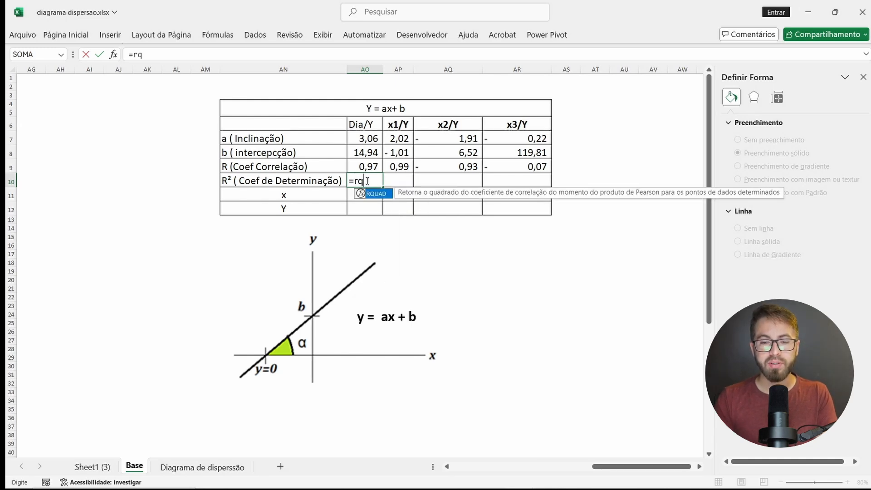
key(Tab)
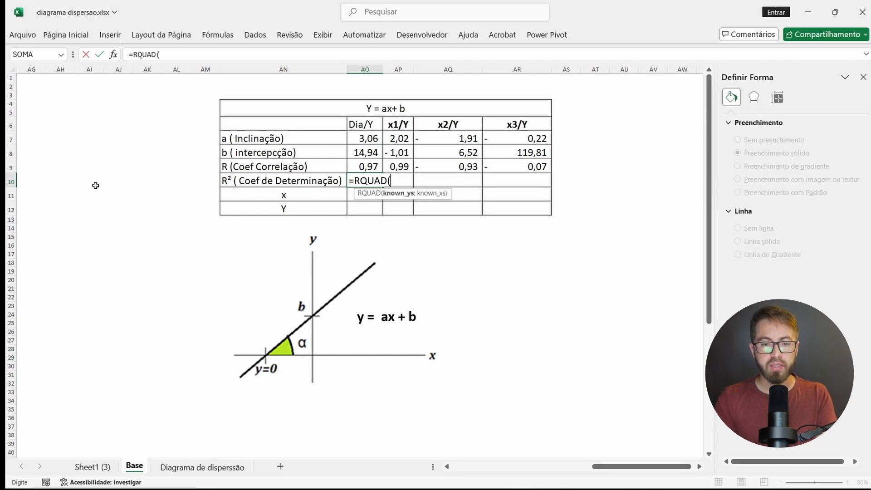
scroll(96, 114, left, 10)
click(145, 69)
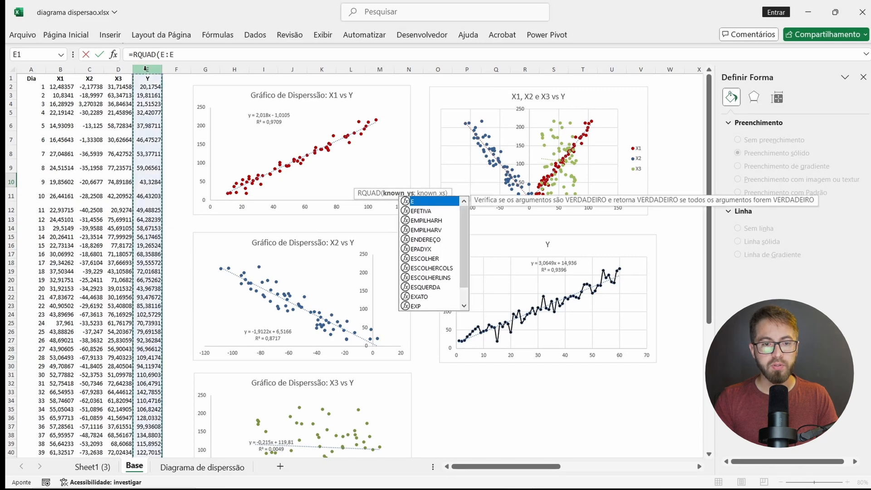
key(F4)
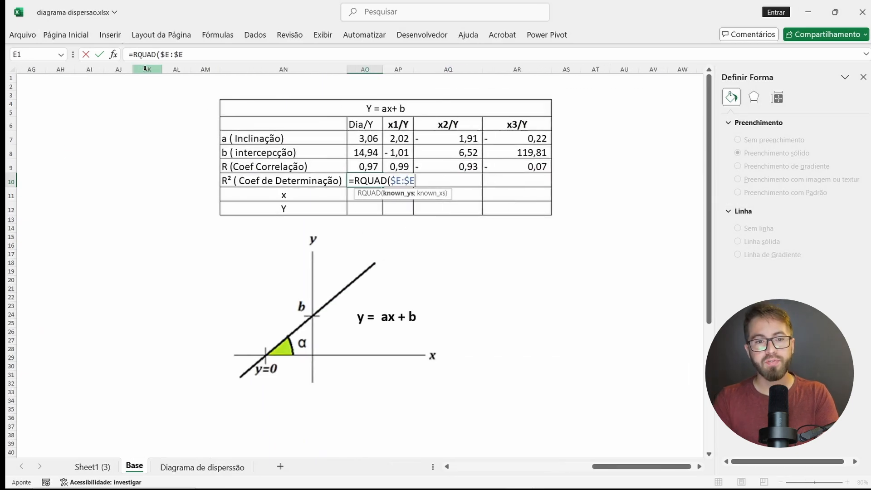
text(;)
scroll(145, 68, left, 10)
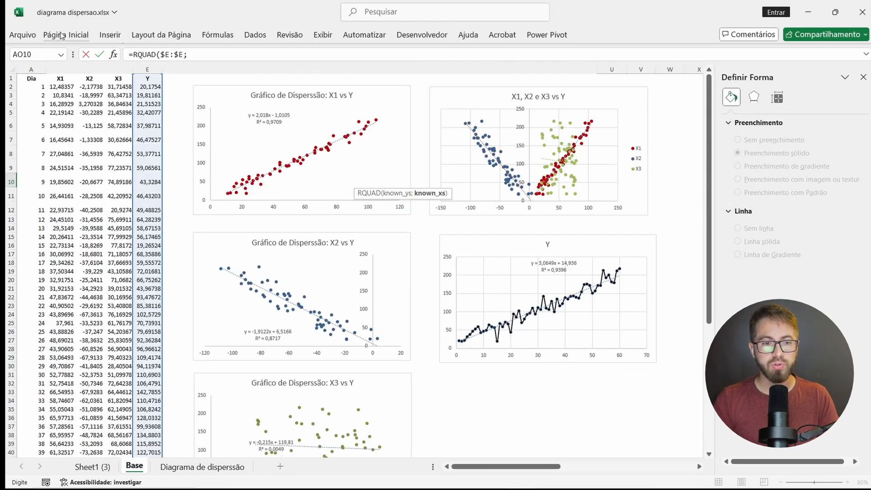
click(33, 68)
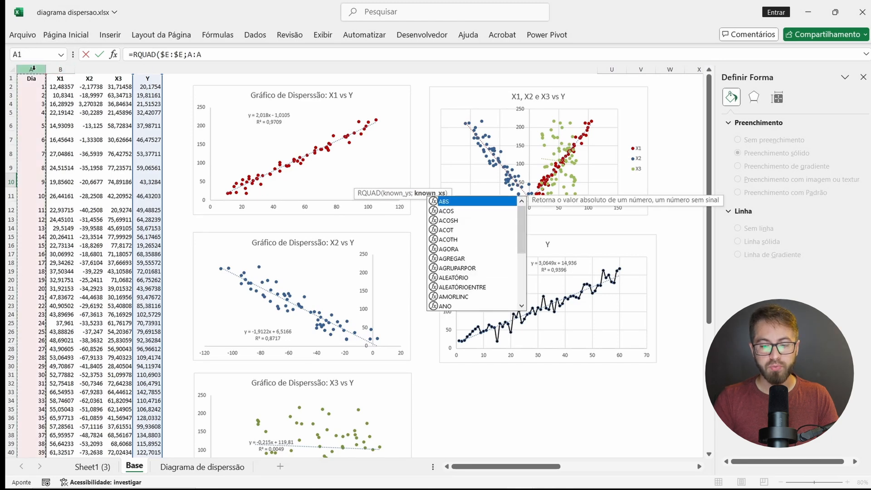
key(Return)
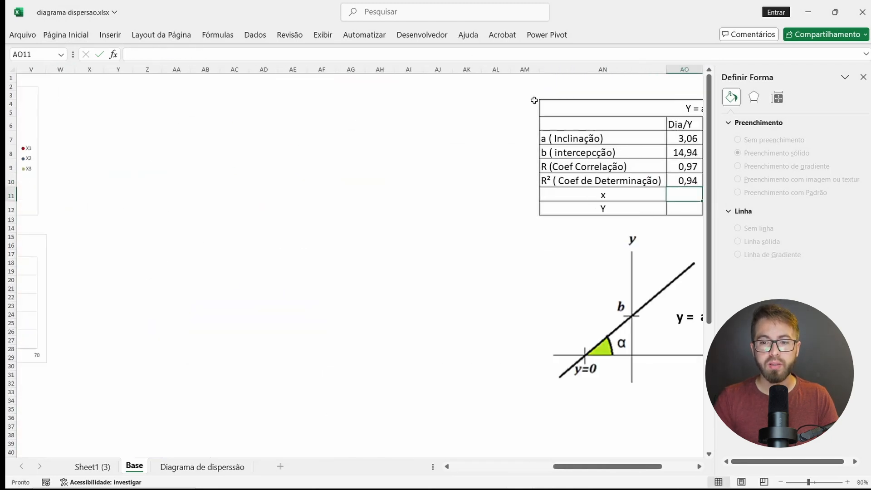
Step: Fill the R² formula from Dia/Y across to x1/Y, x2/Y and x3/Y
click(326, 183)
click(318, 181)
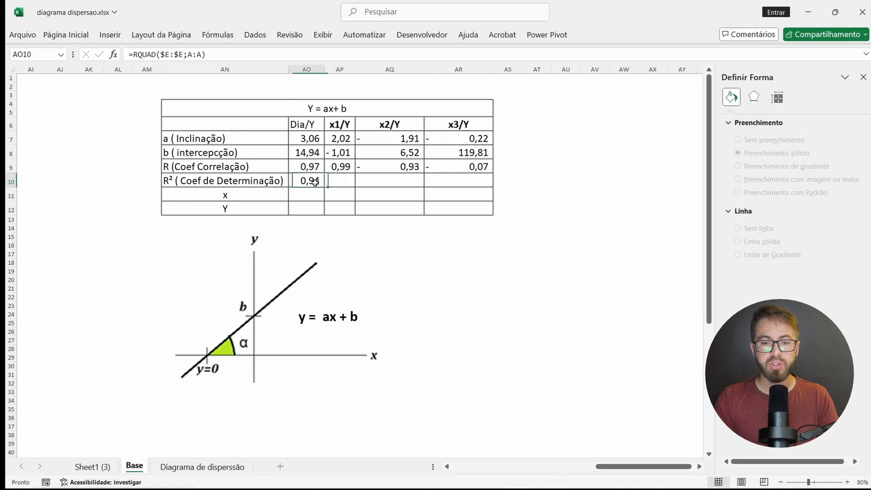
drag(324, 188, 470, 178)
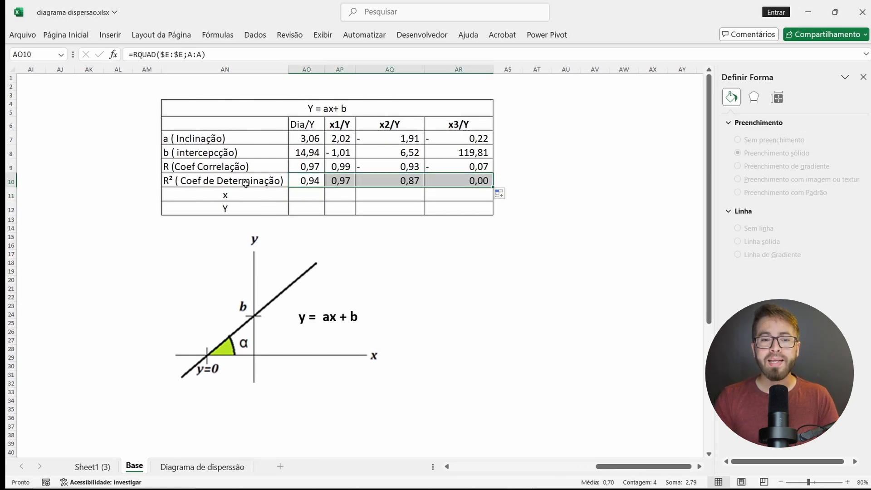
drag(247, 195, 247, 207)
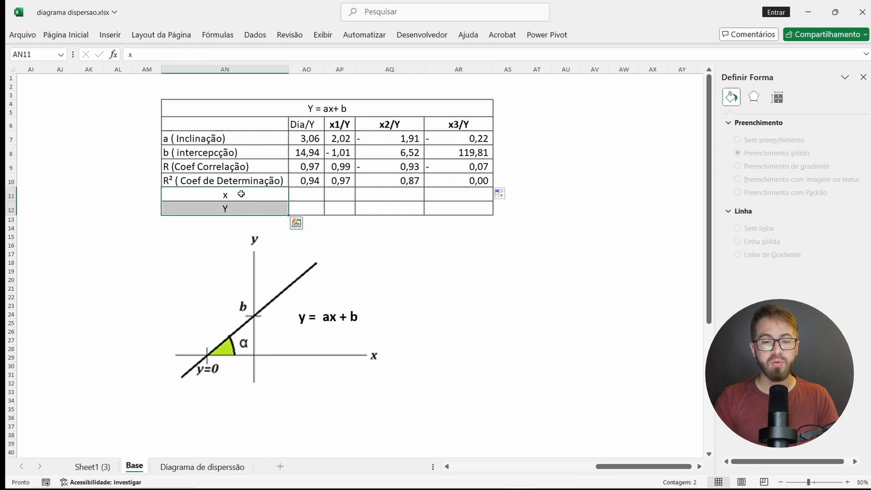
click(317, 198)
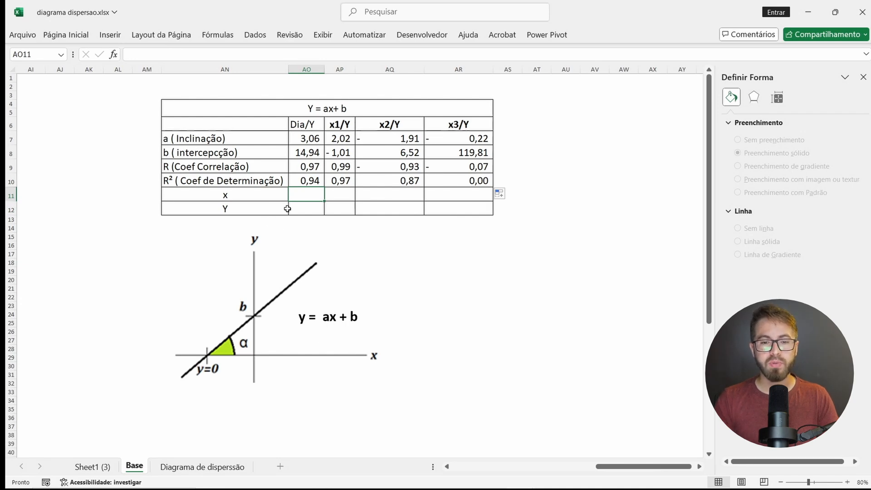
drag(248, 192, 433, 191)
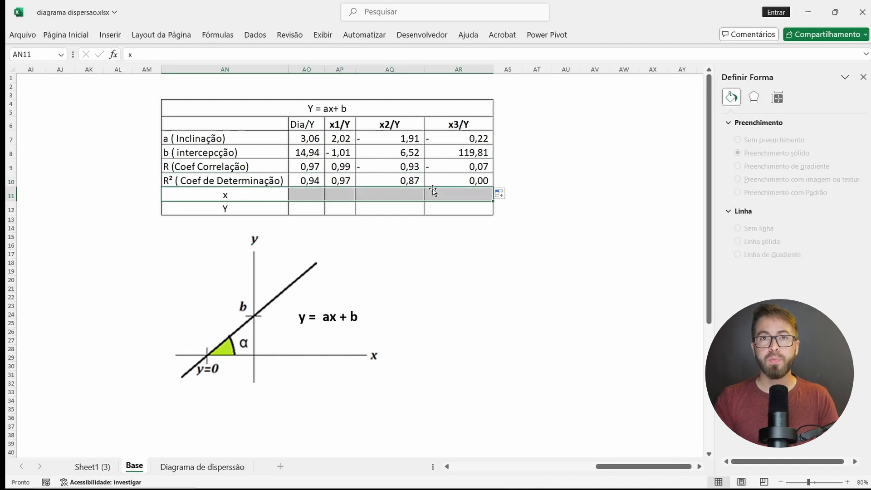
drag(278, 210, 445, 210)
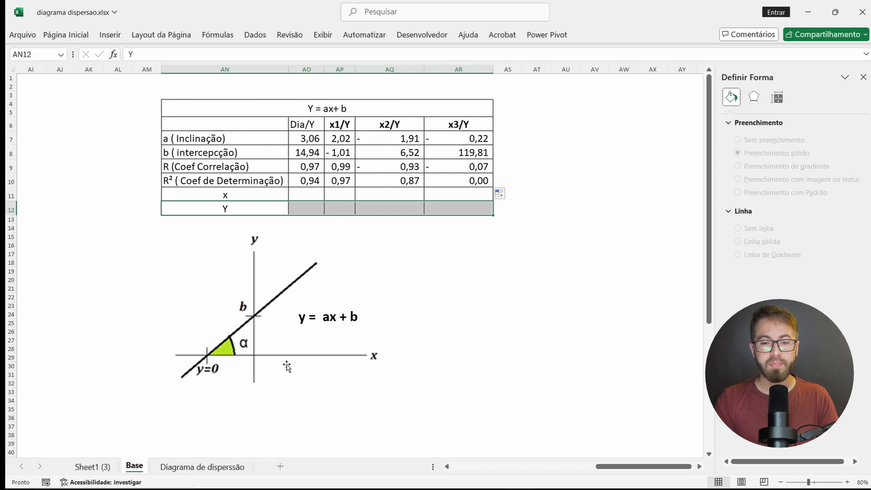
Step: Calculate the predicted Y for Dia/Y with =AO7*AO11+AO8 and fill the formula across to x1/Y, x2/Y and x3/Y
click(305, 210)
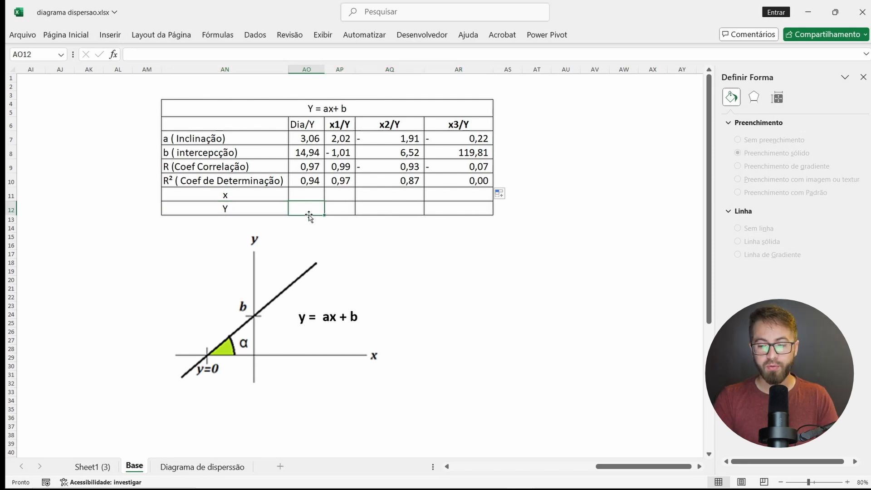
text(=)
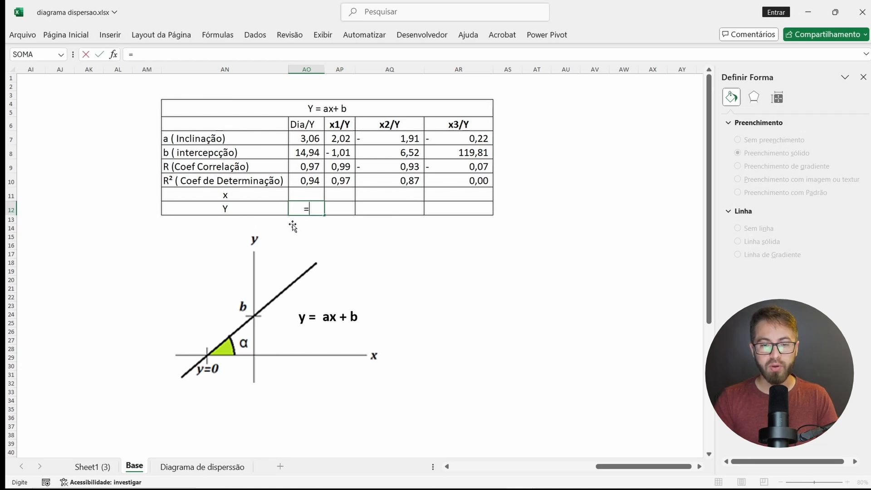
click(302, 139)
text(*)
click(309, 194)
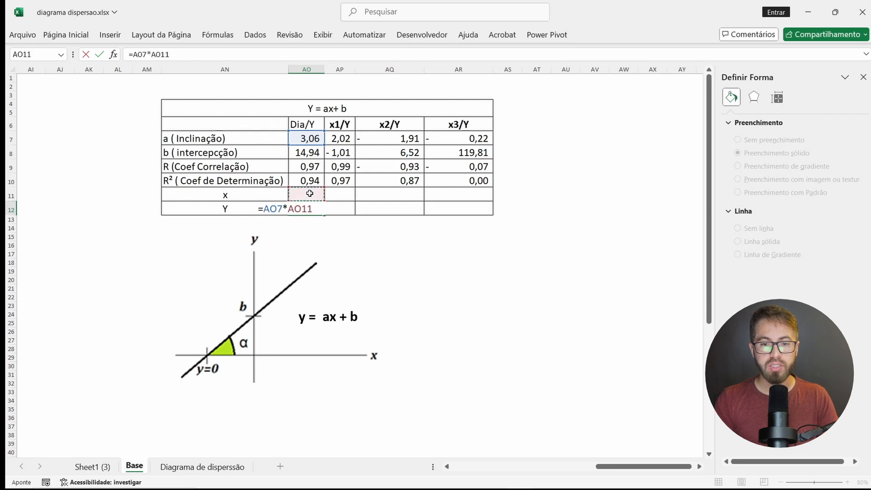
text(+)
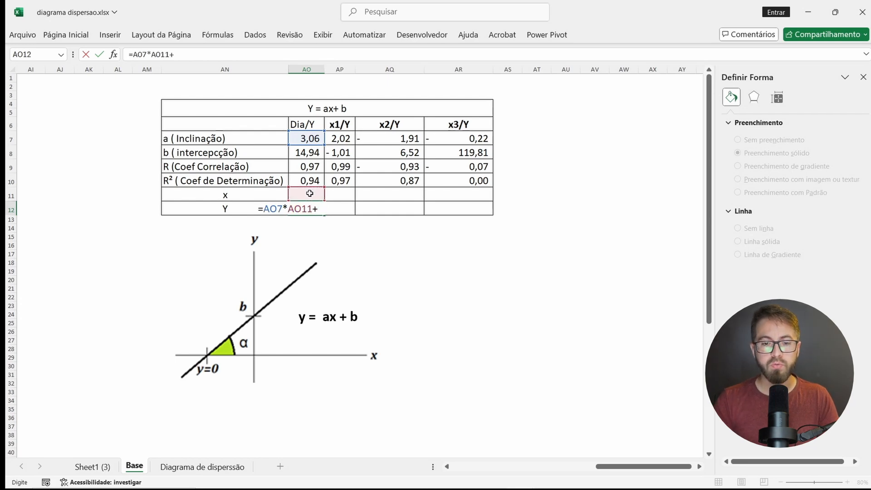
click(311, 154)
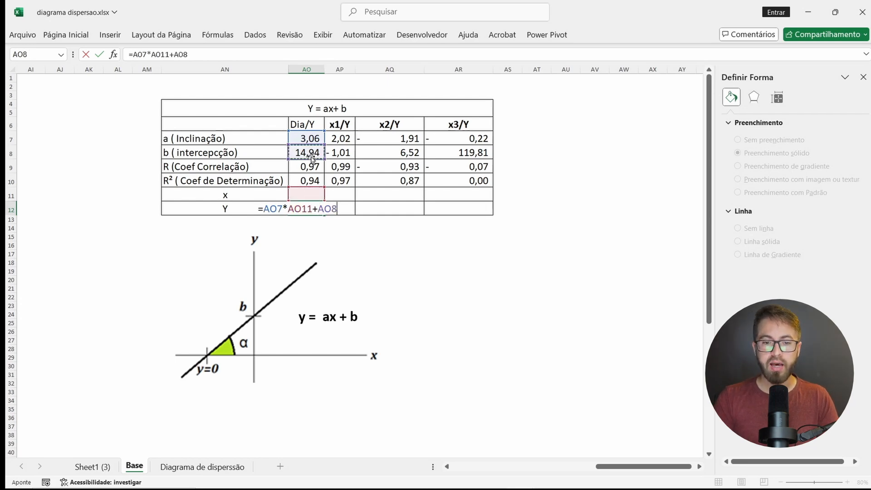
key(Return)
click(317, 210)
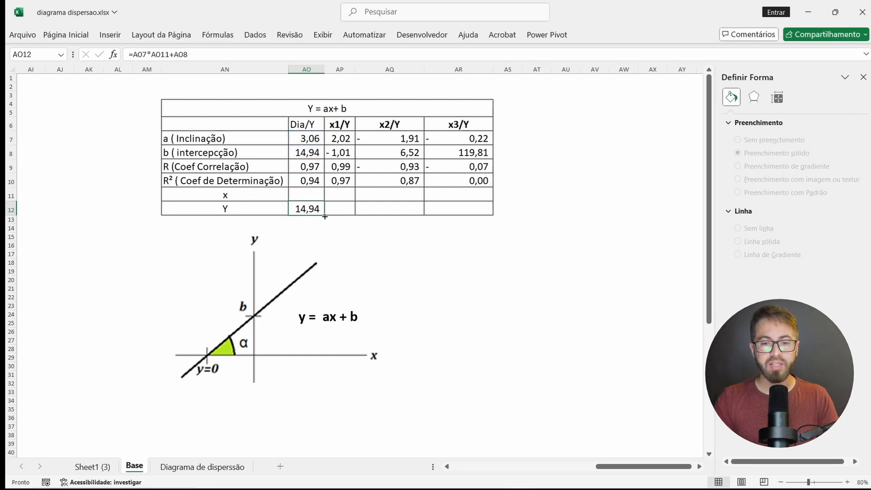
drag(324, 217, 495, 217)
Step: Enter 100 as the x value for Dia/Y and check the predicted Y
click(310, 194)
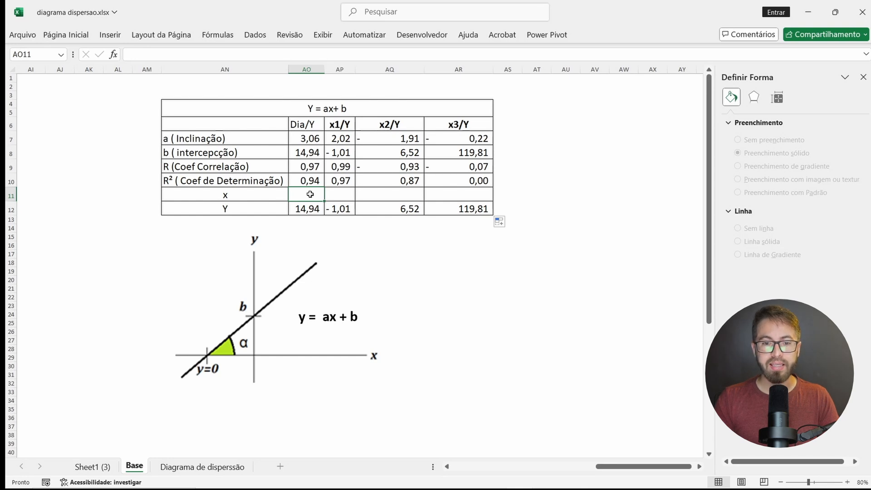
text(100)
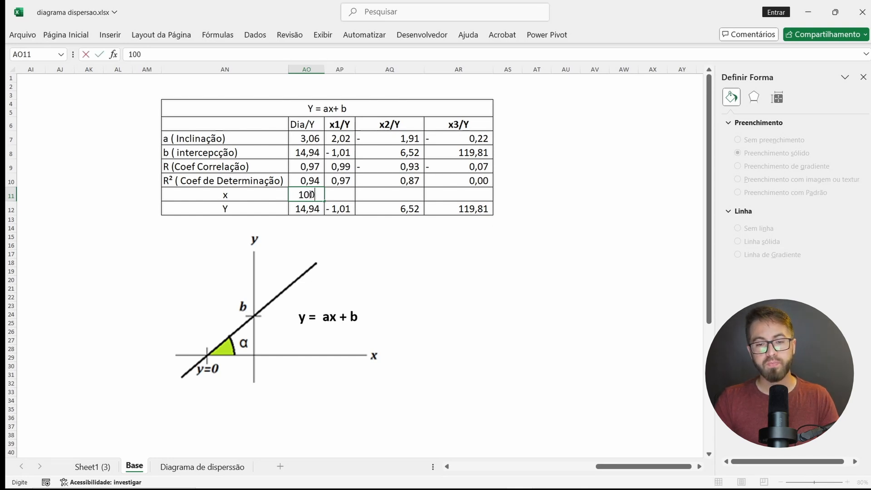
key(Up)
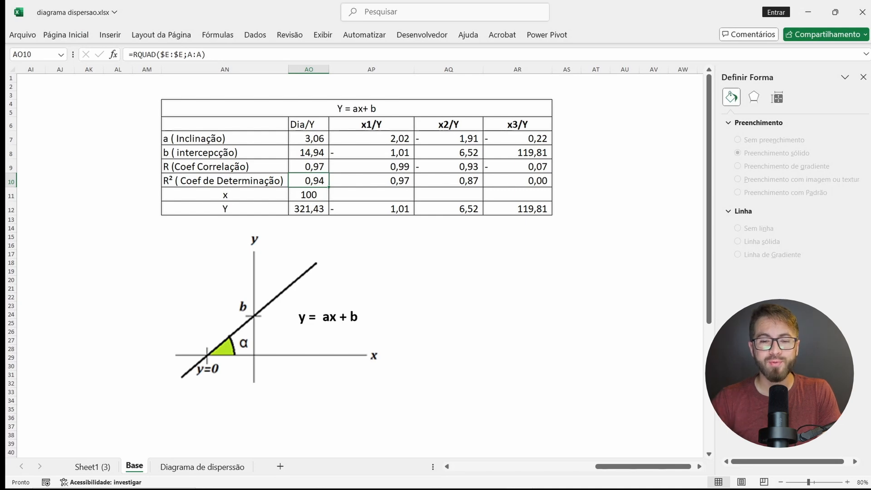
click(310, 194)
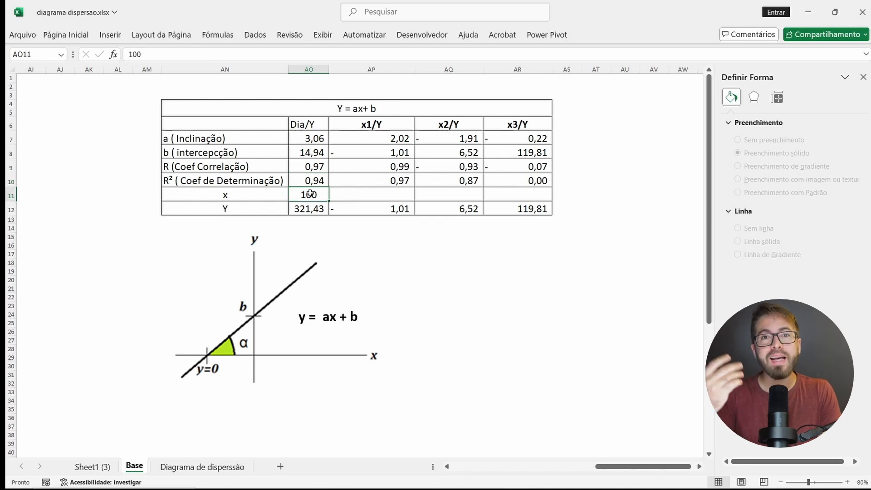
click(315, 209)
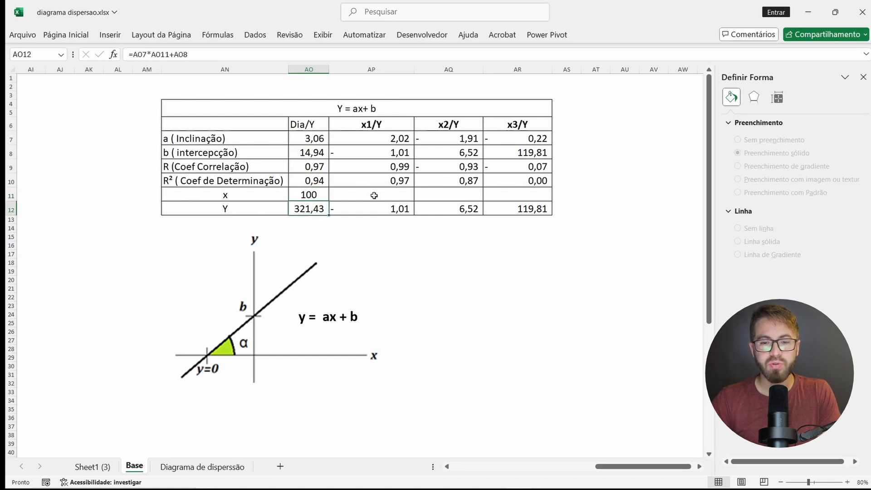
Step: Enter 50 as the x value for x1/Y and check the predicted Y
click(396, 189)
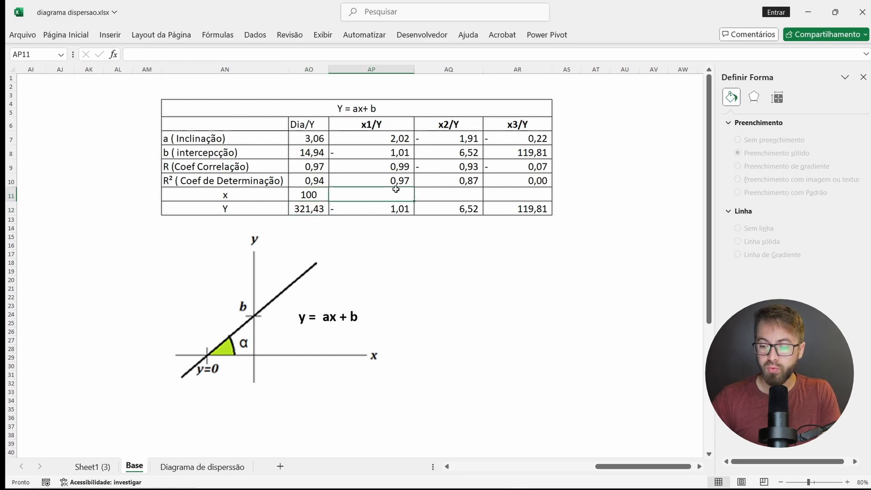
text(50)
key(Return)
key(Down)
key(Up)
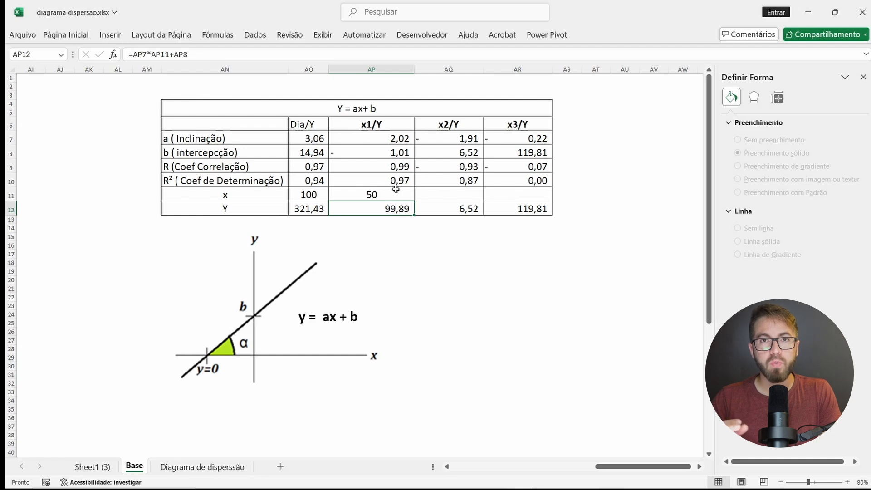
click(309, 182)
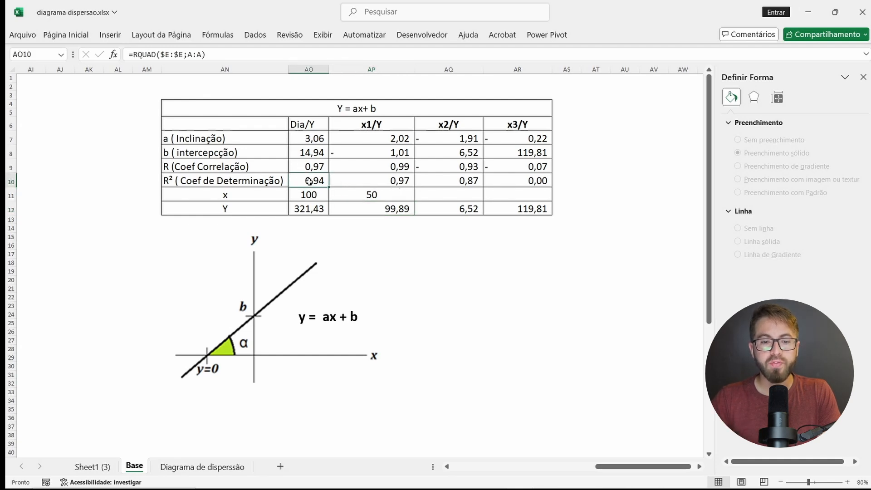